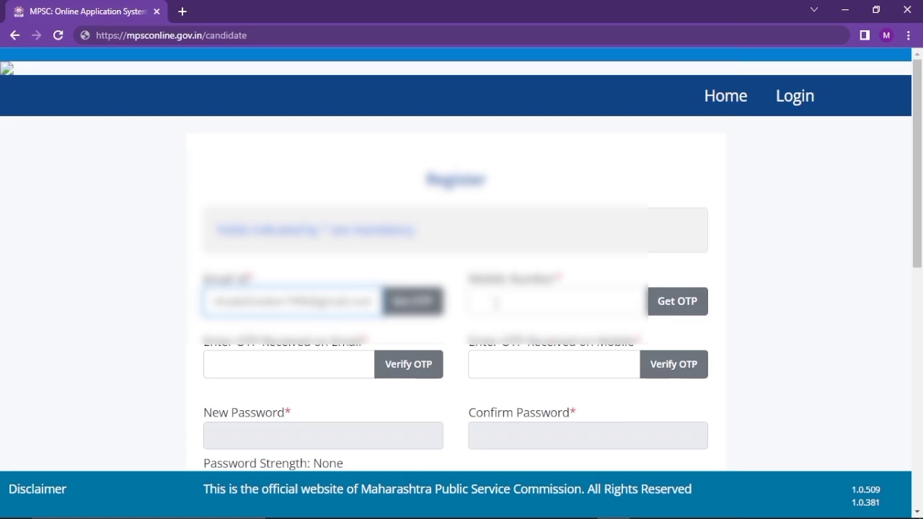
Enter the mobile number and request OTPs for both the e-mail and the mobile
{"action": "left_click", "coordinate": [495, 303]}
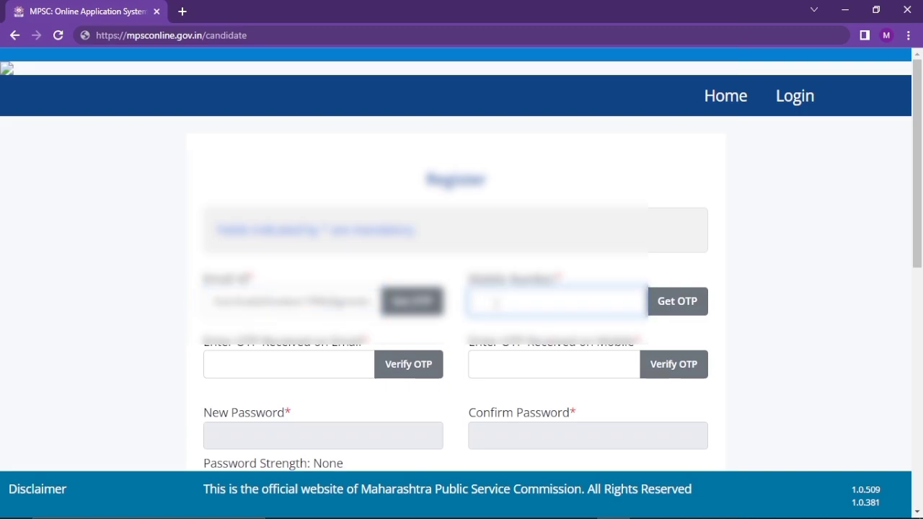
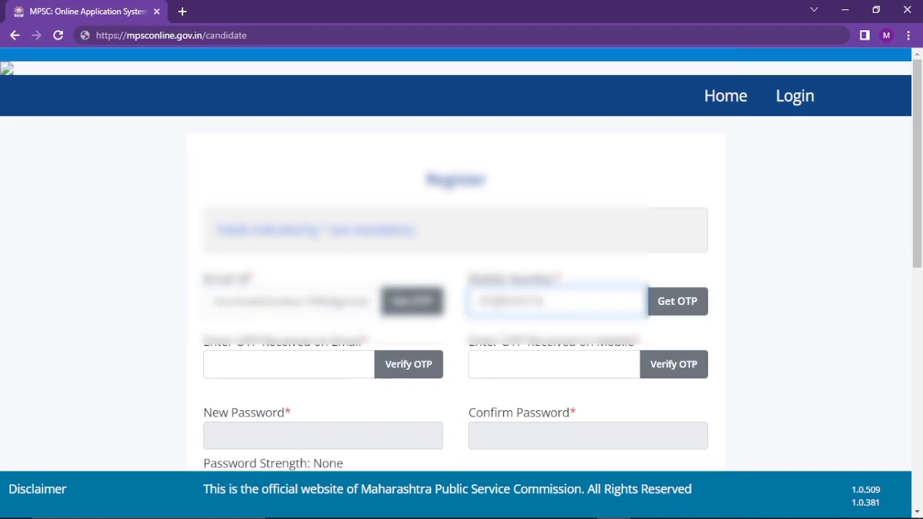
{"action": "left_click", "coordinate": [412, 302]}
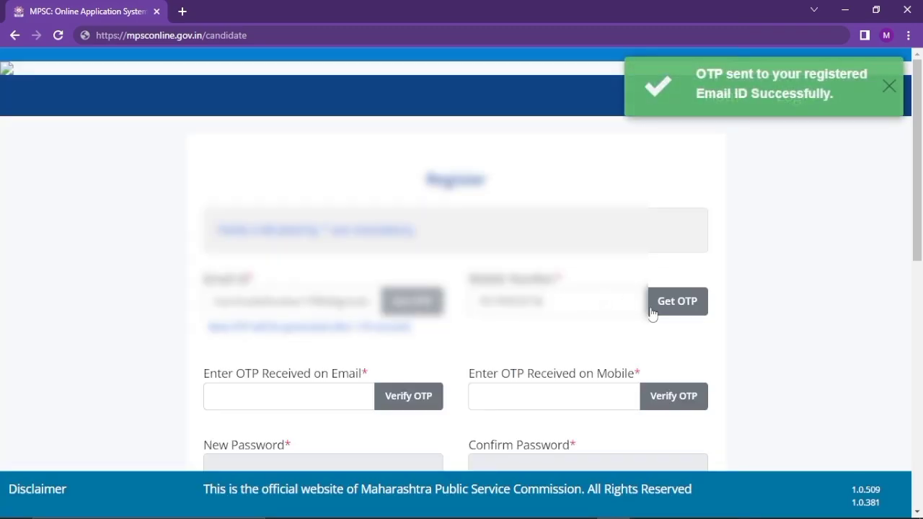
{"action": "left_click", "coordinate": [660, 310]}
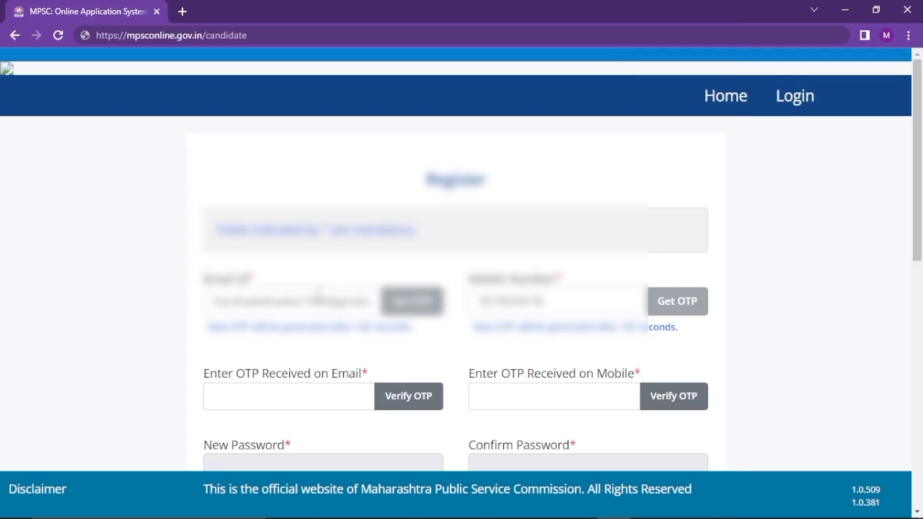
Fill in the e-mail and mobile OTPs and verify them
{"action": "left_click", "coordinate": [299, 392]}
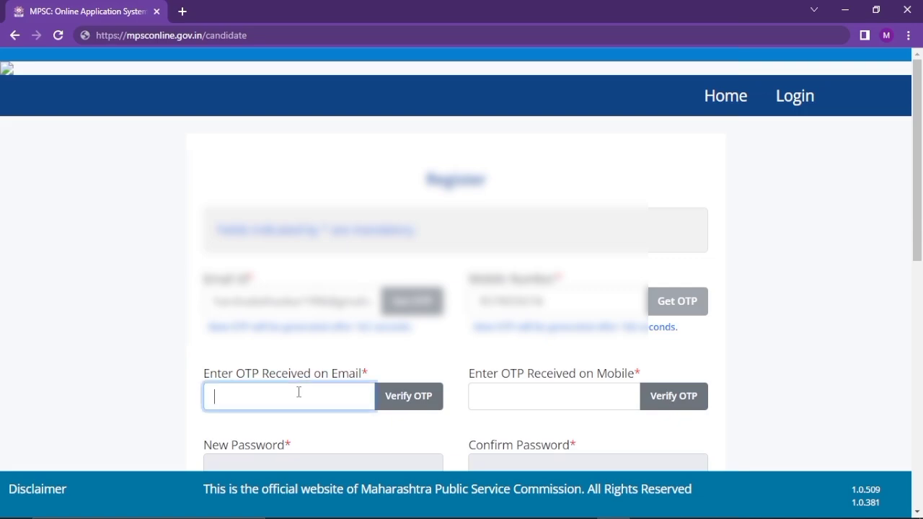
{"action": "left_click", "coordinate": [557, 393]}
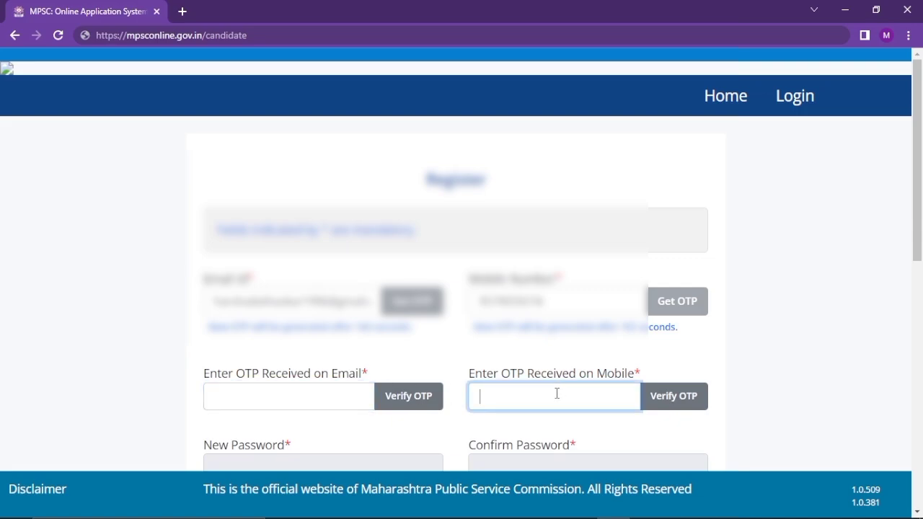
{"action": "scroll", "coordinate": [557, 394], "scroll_direction": "down", "scroll_amount": 1}
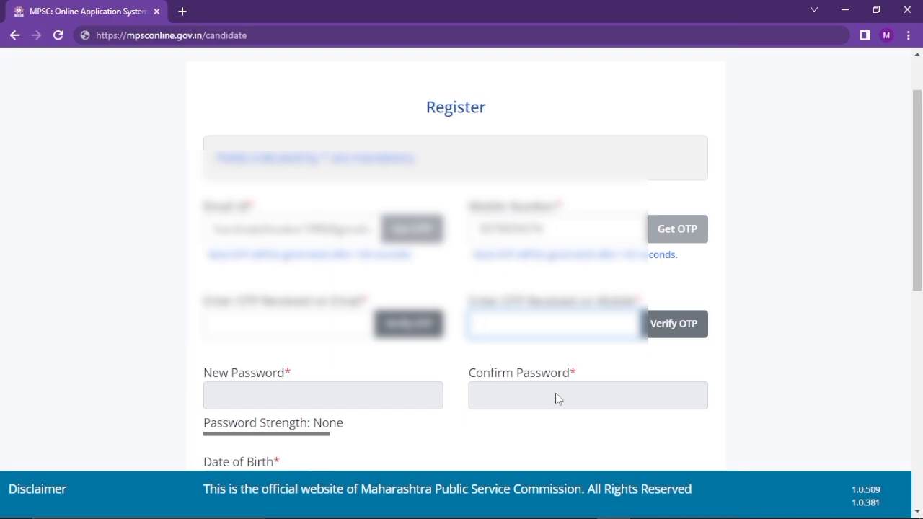
{"action": "key", "text": "ctrl+v"}
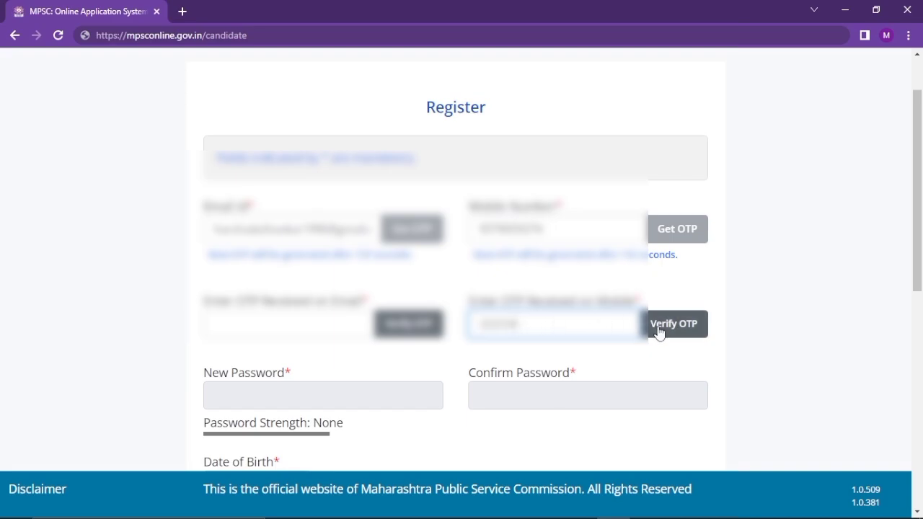
{"action": "left_click", "coordinate": [659, 330]}
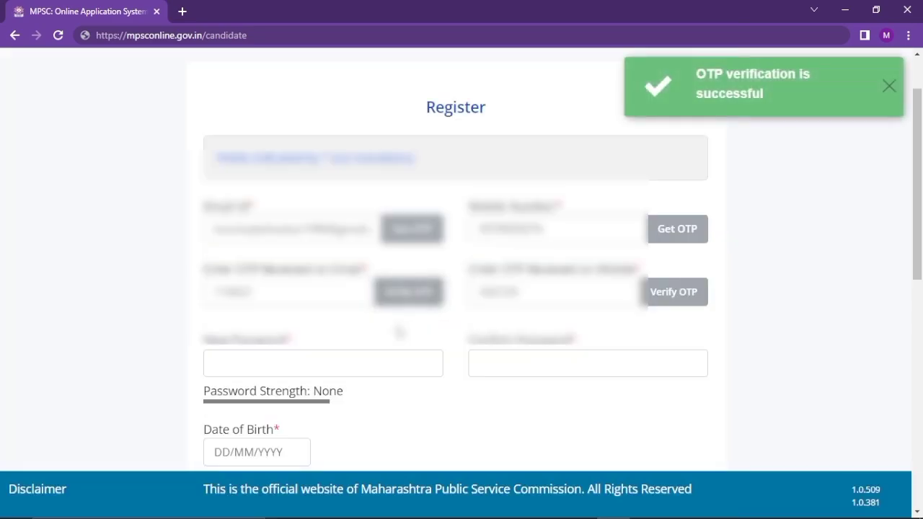
{"action": "scroll", "coordinate": [399, 331], "scroll_direction": "down", "scroll_amount": 1}
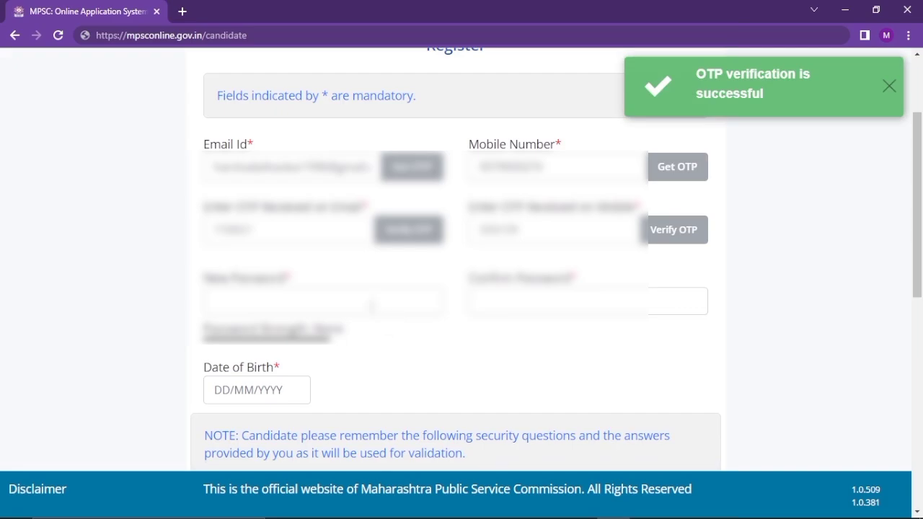
Enter the new account password in both New Password and Confirm Password
{"action": "left_click", "coordinate": [365, 298]}
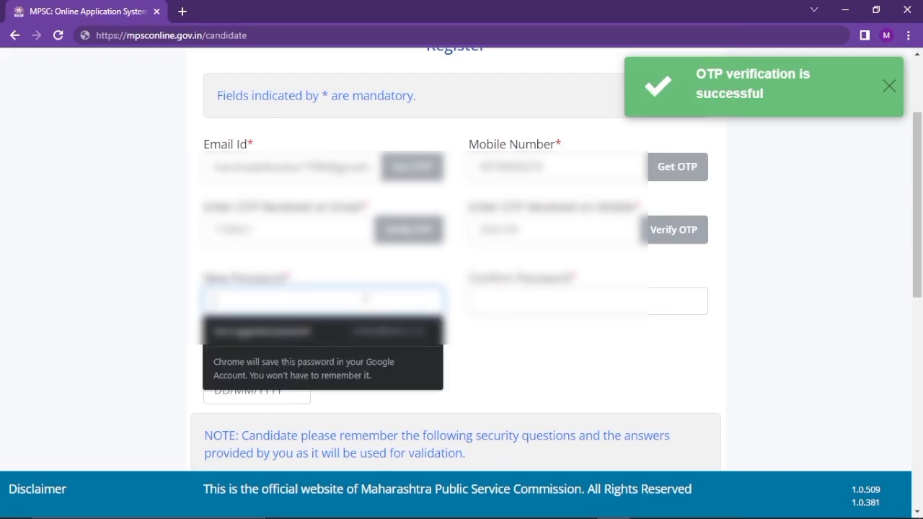
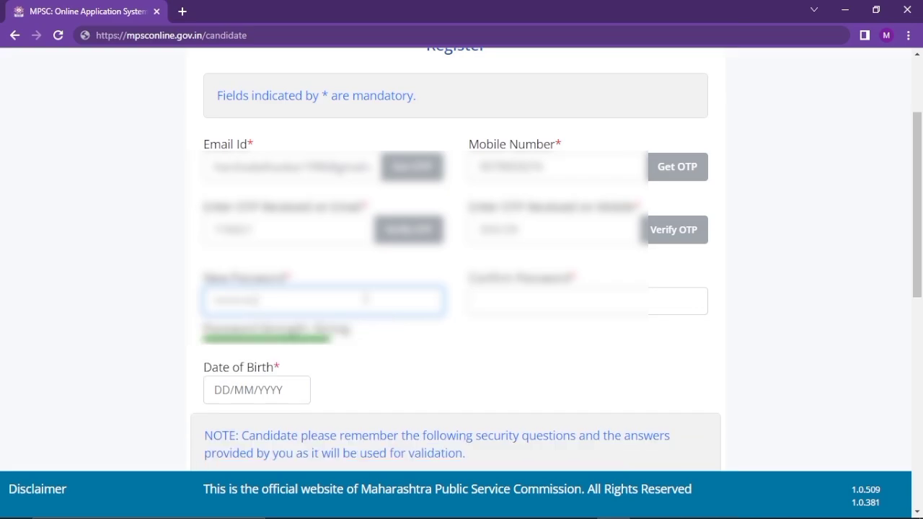
{"action": "left_click", "coordinate": [557, 312]}
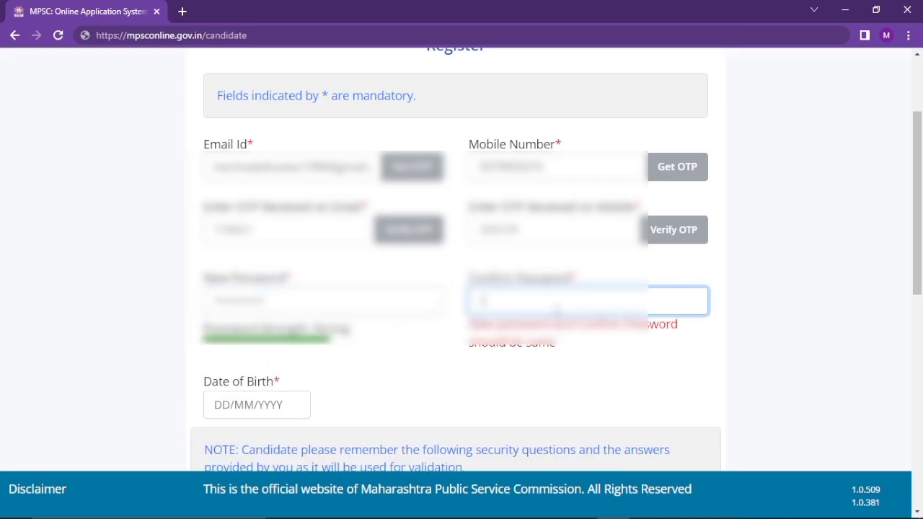
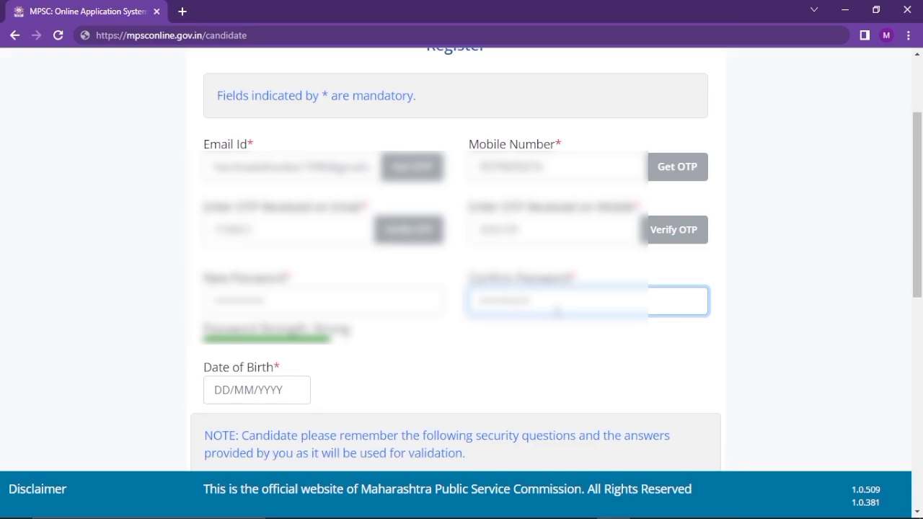
{"action": "left_click", "coordinate": [274, 381]}
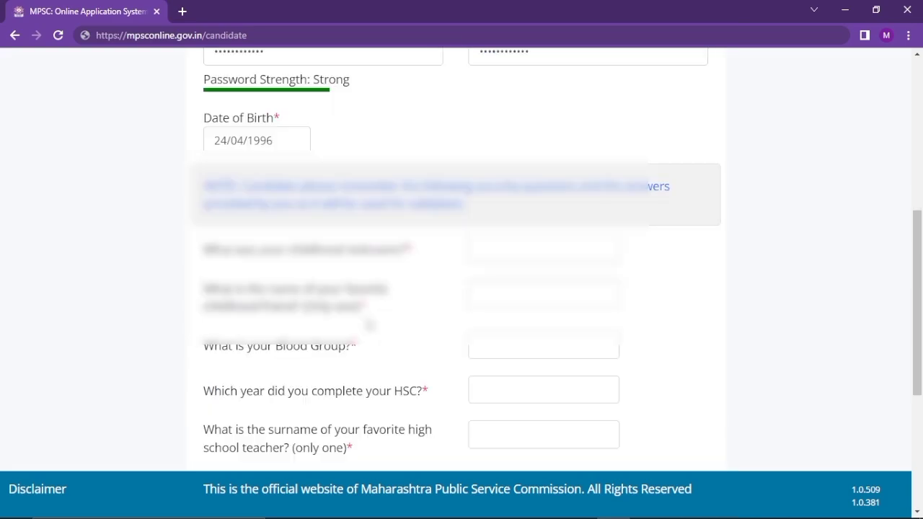
{"action": "scroll", "coordinate": [367, 323], "scroll_direction": "down", "scroll_amount": 1}
Answer the nickname, childhood friend and remaining security questions with the chosen answer
{"action": "scroll", "coordinate": [366, 323], "scroll_direction": "up", "scroll_amount": 1}
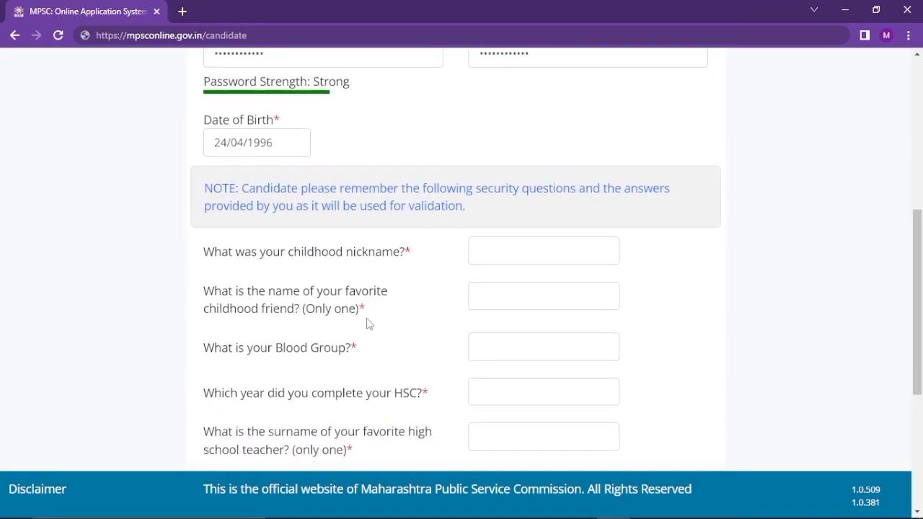
{"action": "scroll", "coordinate": [366, 323], "scroll_direction": "down", "scroll_amount": 2}
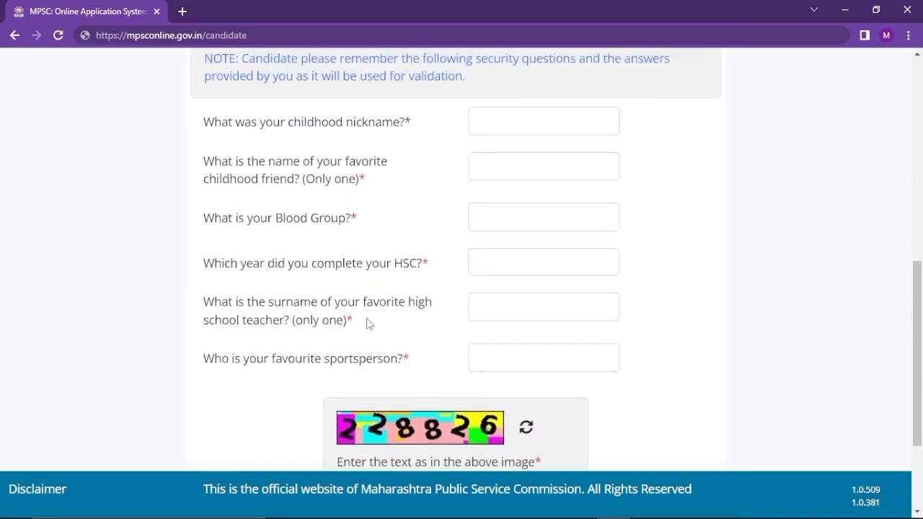
{"action": "scroll", "coordinate": [366, 324], "scroll_direction": "up", "scroll_amount": 1}
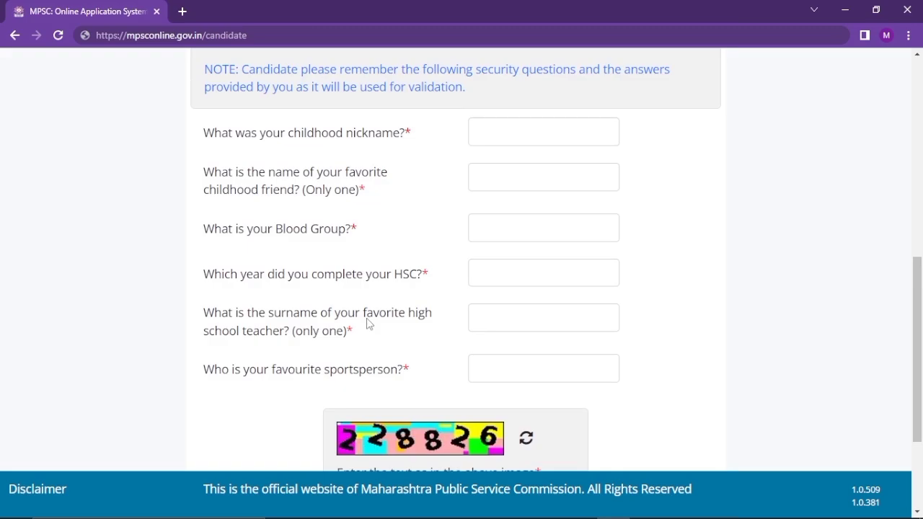
{"action": "key", "text": "ctrl+plus"}
{"action": "key", "text": "ctrl+plus"}
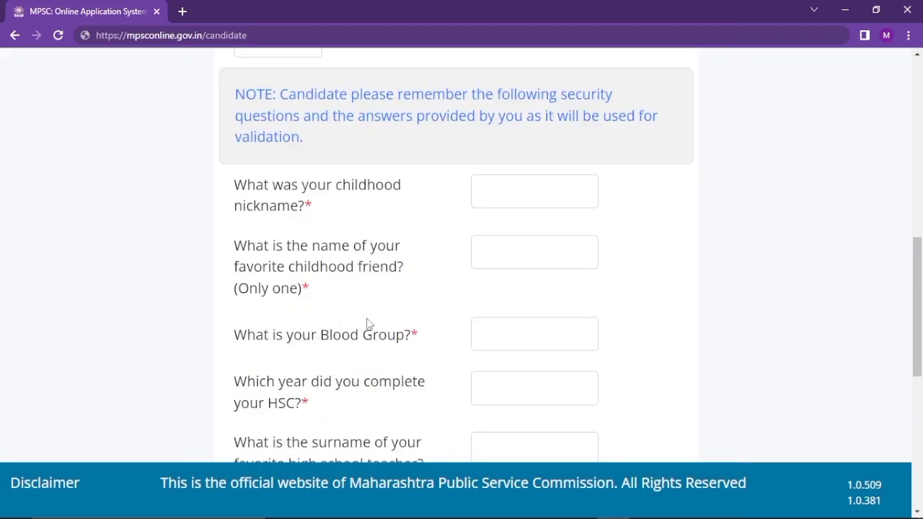
{"action": "key", "text": "ctrl+minus"}
{"action": "key", "text": "ctrl+minus"}
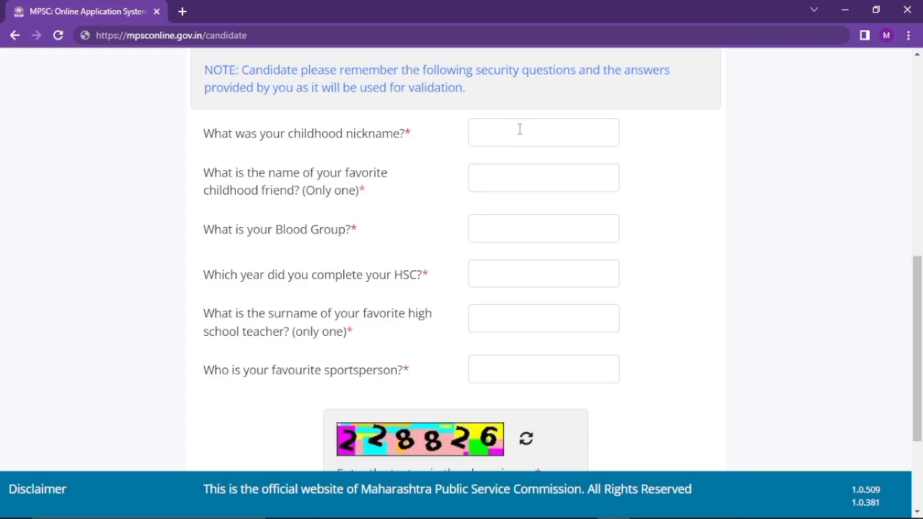
{"action": "left_click", "coordinate": [519, 129]}
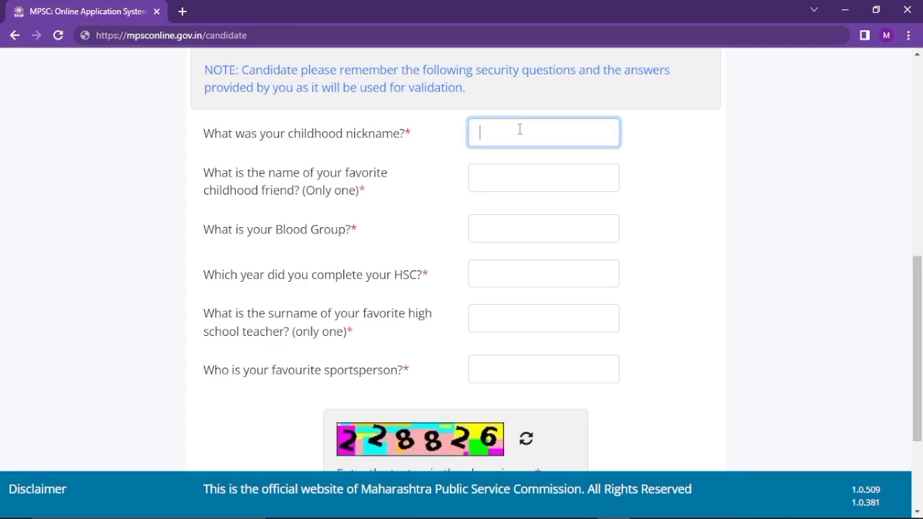
{"action": "key", "text": "Tab"}
{"action": "key", "text": "Tab"}
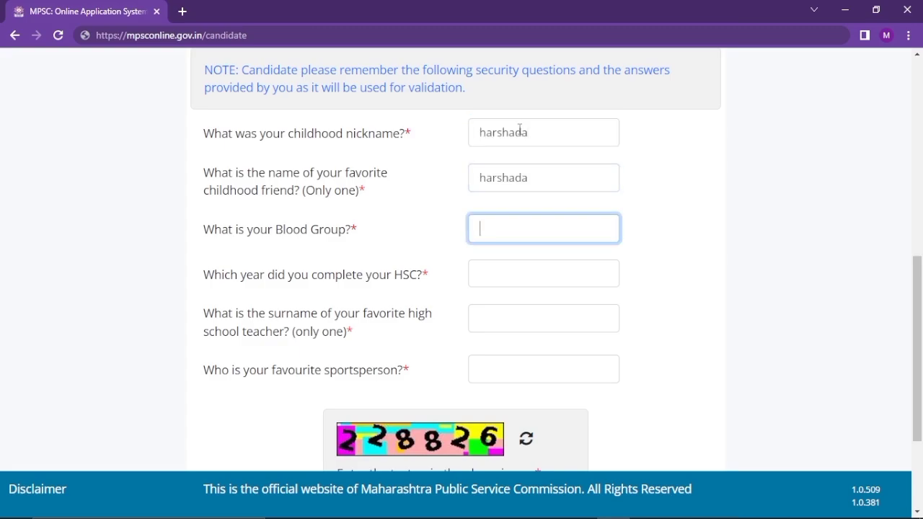
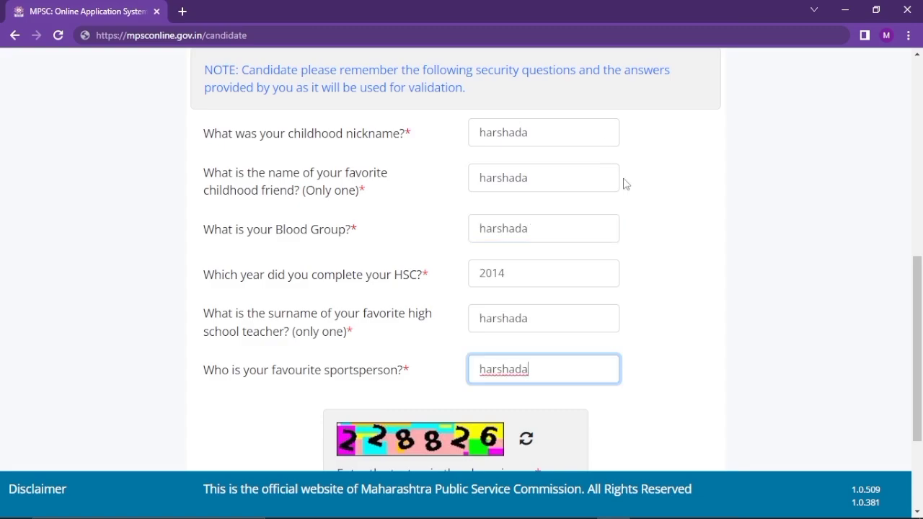
{"action": "scroll", "coordinate": [624, 181], "scroll_direction": "down", "scroll_amount": 2}
Enter the captcha digits and submit the registration form
{"action": "left_click", "coordinate": [439, 337]}
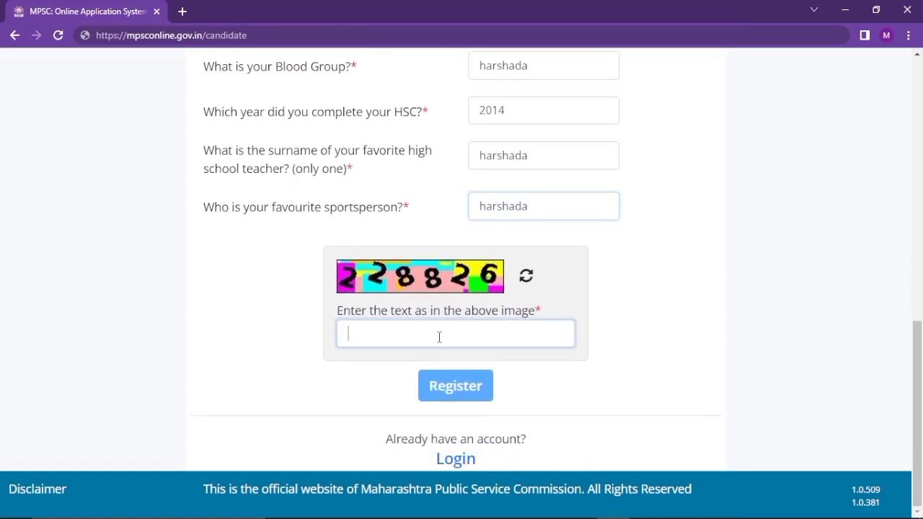
{"action": "type", "text": "22"}
{"action": "type", "text": "8"}
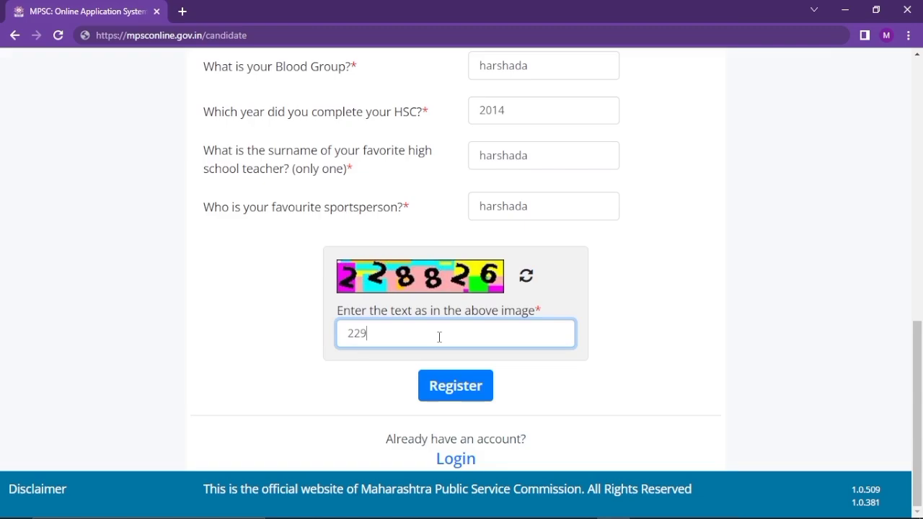
{"action": "key", "text": "BackSpace"}
{"action": "type", "text": "8826"}
{"action": "left_click", "coordinate": [478, 387]}
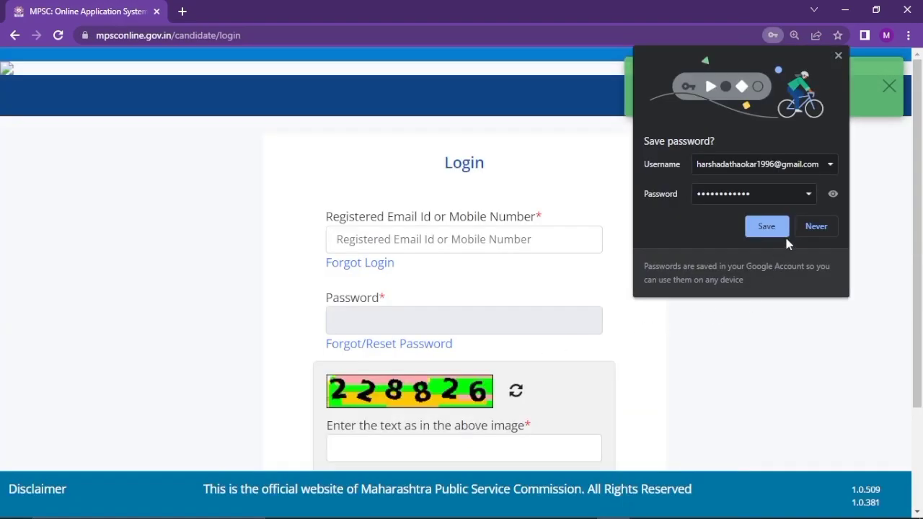
Save the password in Chrome and log in with the registered e-mail, password and captcha
{"action": "left_click", "coordinate": [778, 233]}
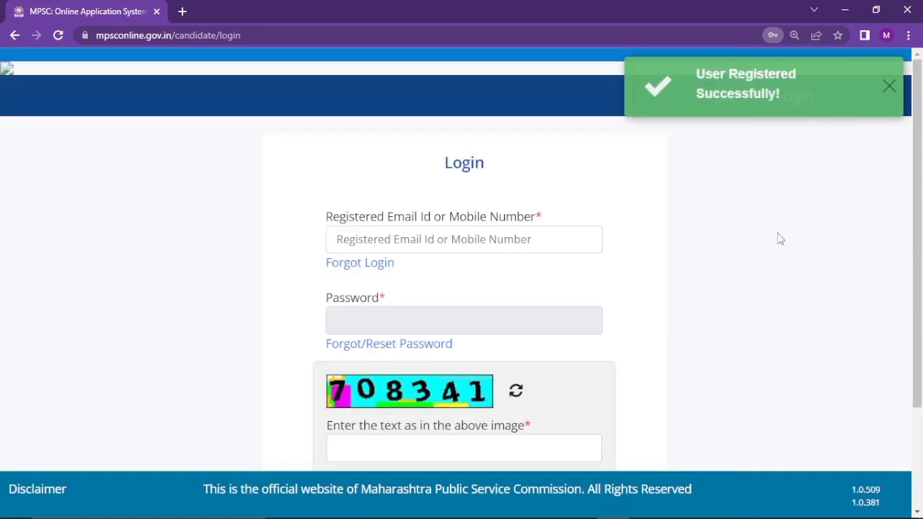
{"action": "left_click", "coordinate": [501, 238]}
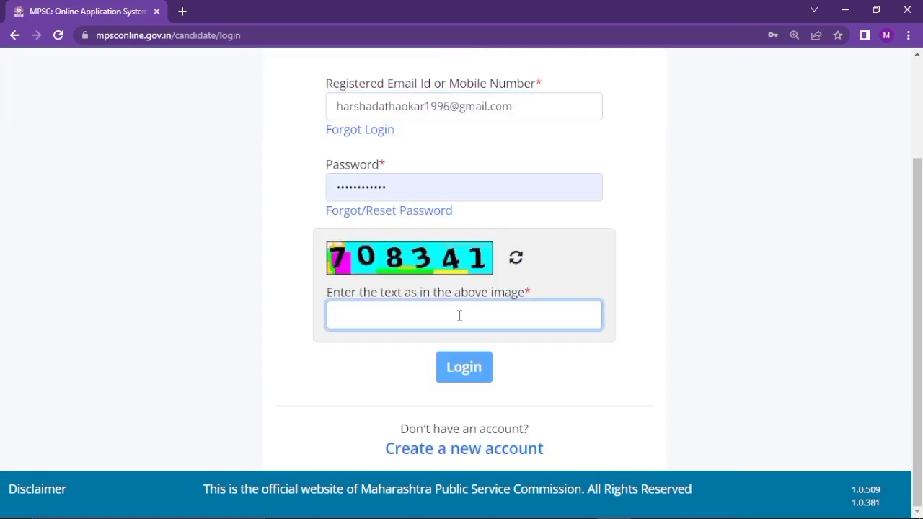
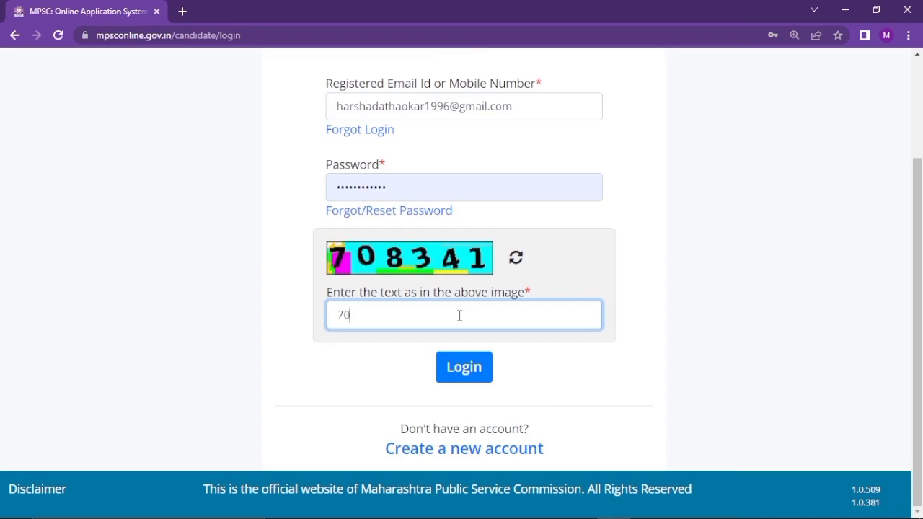
{"action": "left_click", "coordinate": [483, 365]}
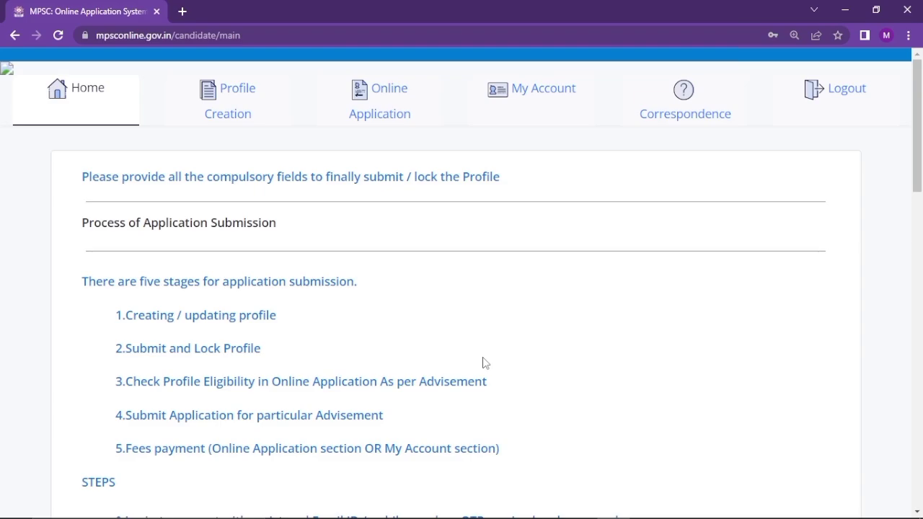
Open the Profile Creation tab at Step 1 Personal Information
{"action": "left_click", "coordinate": [235, 130]}
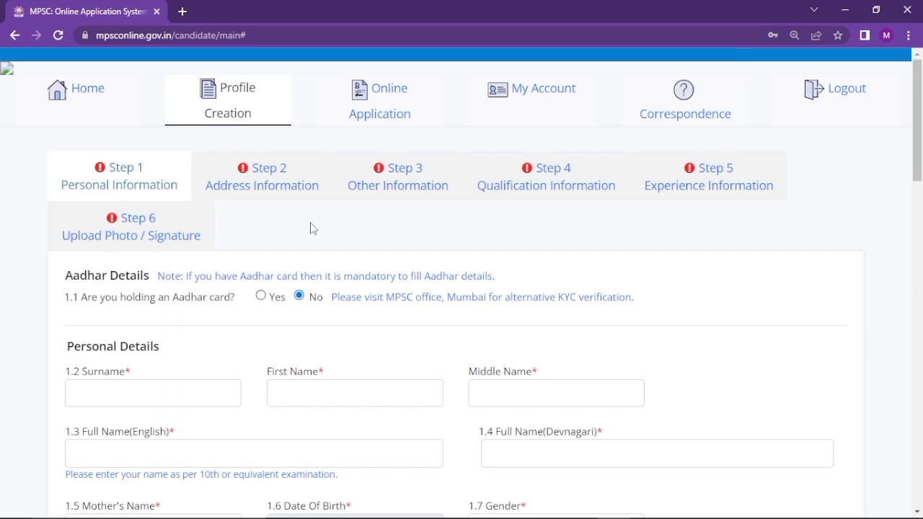
Answer Yes to holding an Aadhar card and fill in the Aadhar number and name
{"action": "scroll", "coordinate": [312, 228], "scroll_direction": "down", "scroll_amount": 1}
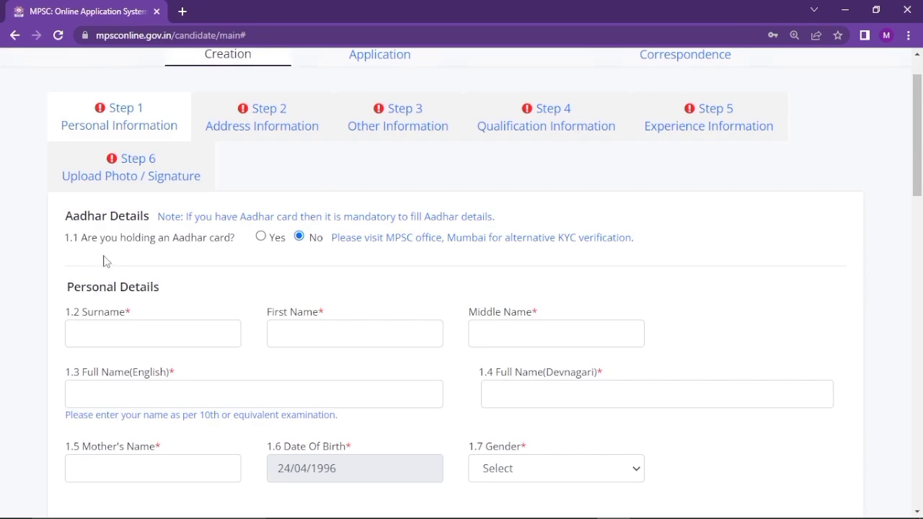
{"action": "left_click", "coordinate": [261, 238]}
{"action": "left_click", "coordinate": [183, 289]}
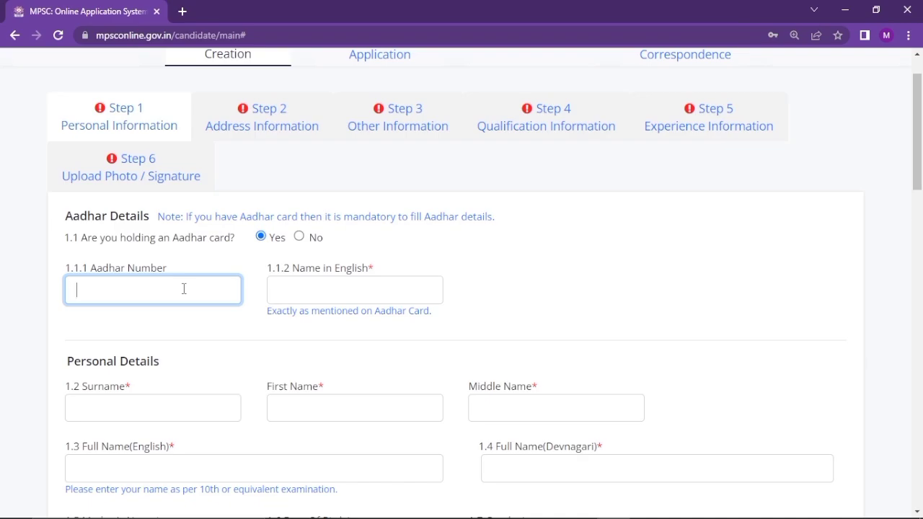
{"action": "left_click", "coordinate": [293, 284]}
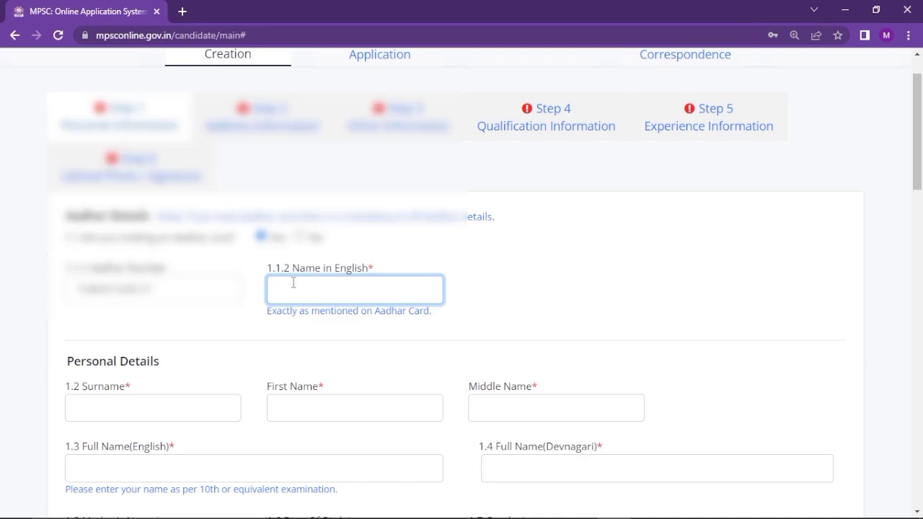
{"action": "scroll", "coordinate": [454, 293], "scroll_direction": "down", "scroll_amount": 1}
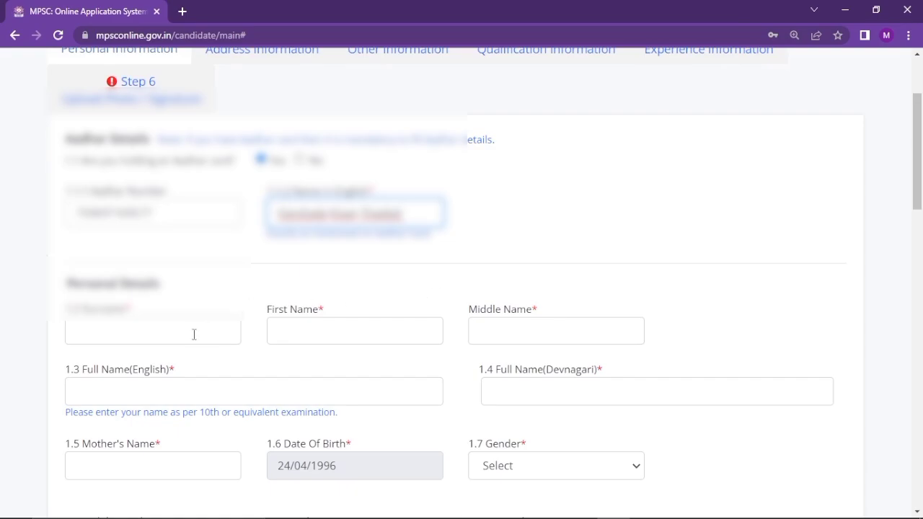
Enter the candidate's surname, first name and middle name
{"action": "left_click", "coordinate": [192, 335]}
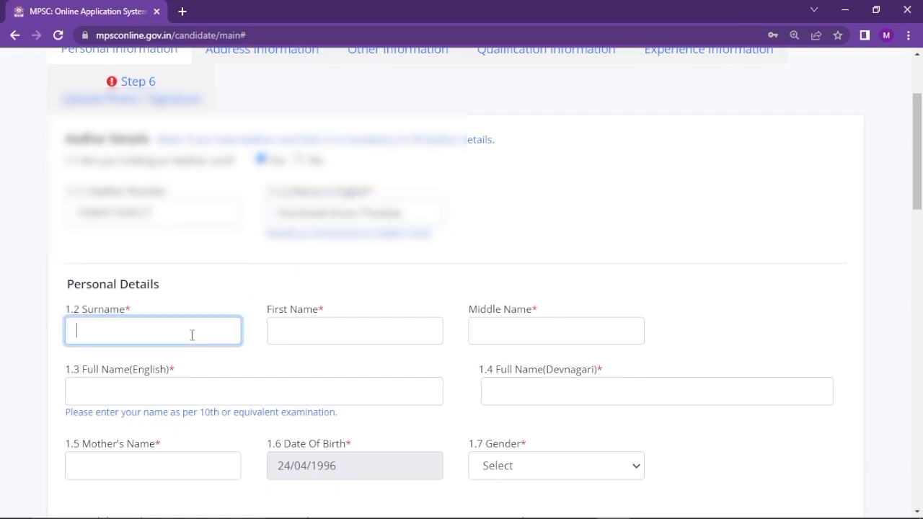
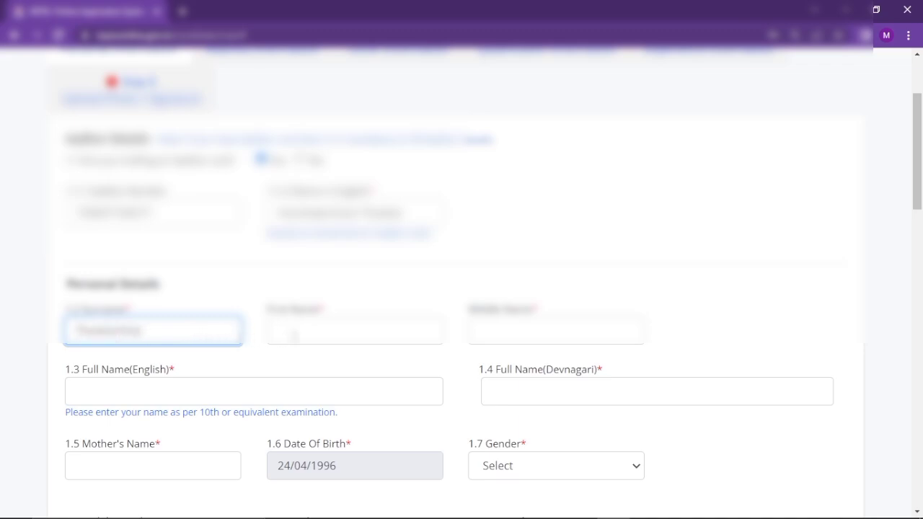
{"action": "left_click", "coordinate": [317, 334]}
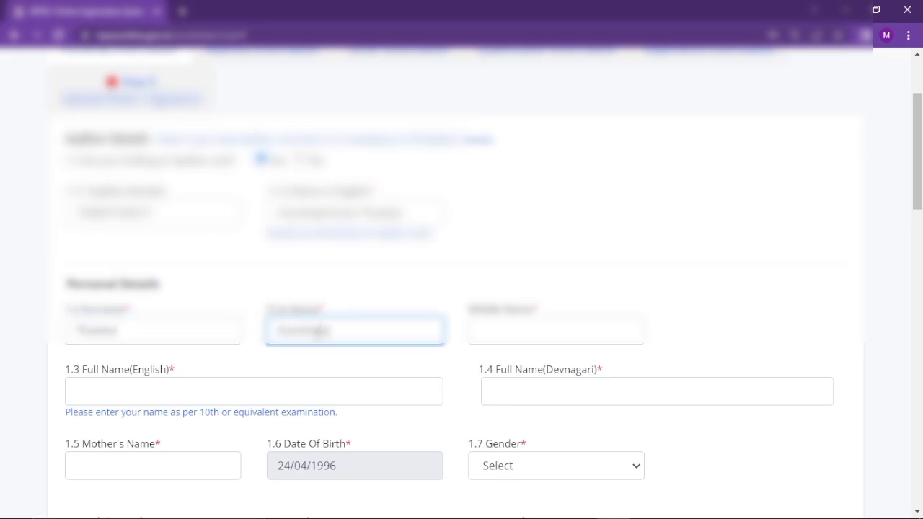
{"action": "left_click", "coordinate": [548, 333]}
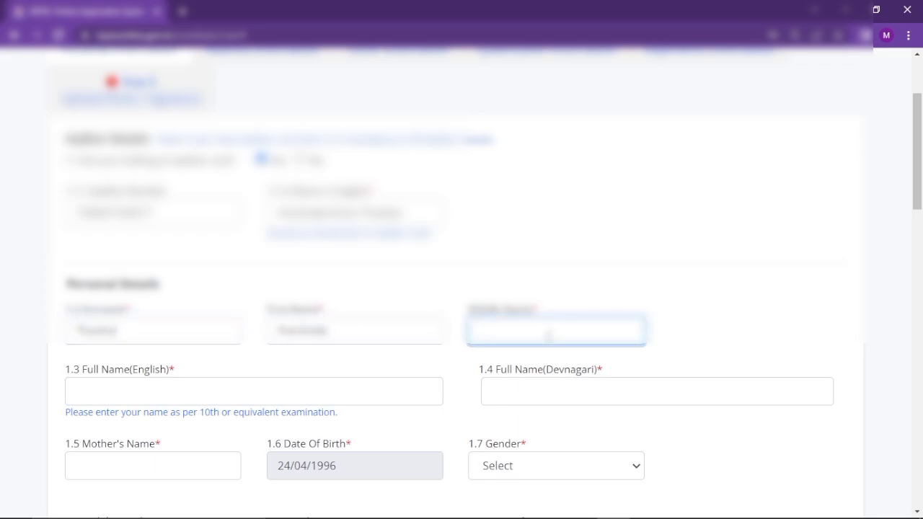
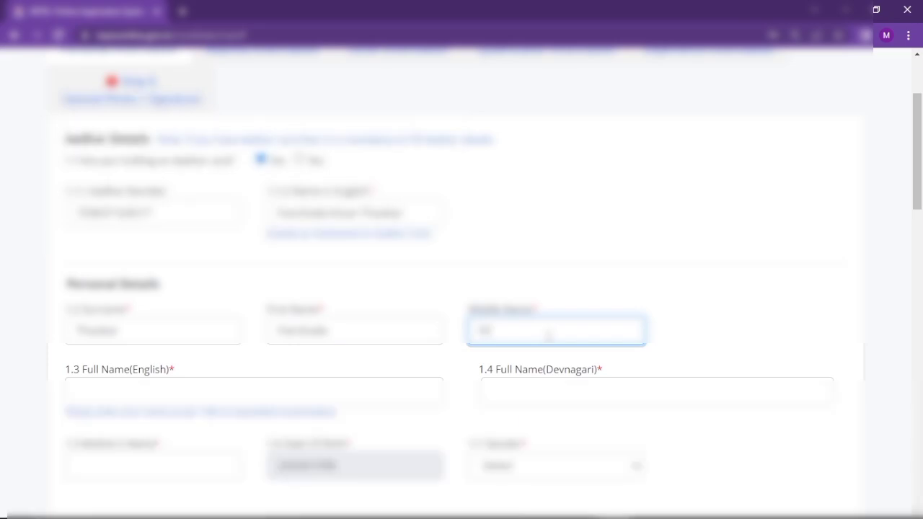
Fill in the full name in English and Devnagari, plus the mother's name
{"action": "scroll", "coordinate": [549, 336], "scroll_direction": "down", "scroll_amount": 2}
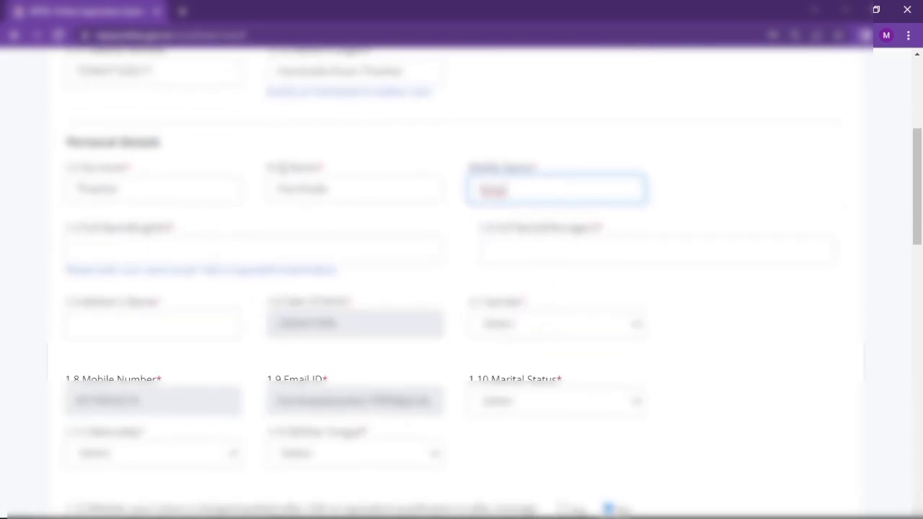
{"action": "left_click", "coordinate": [264, 253]}
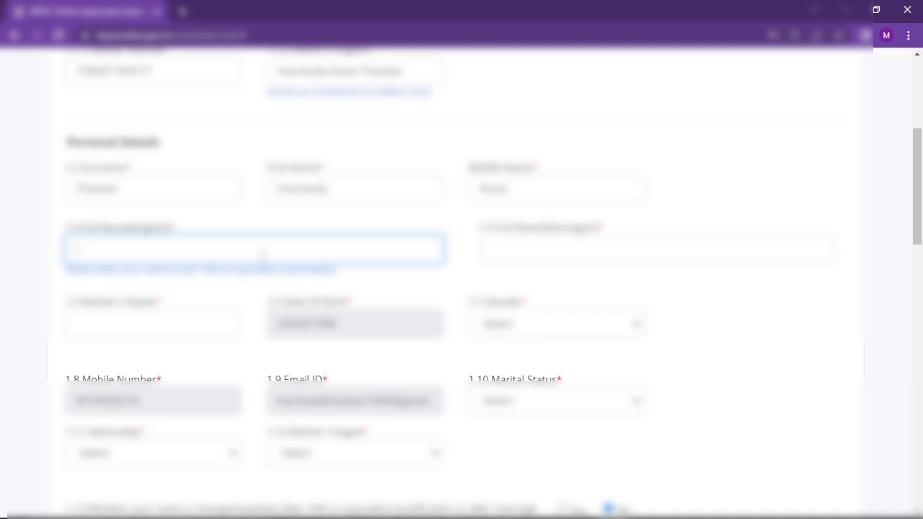
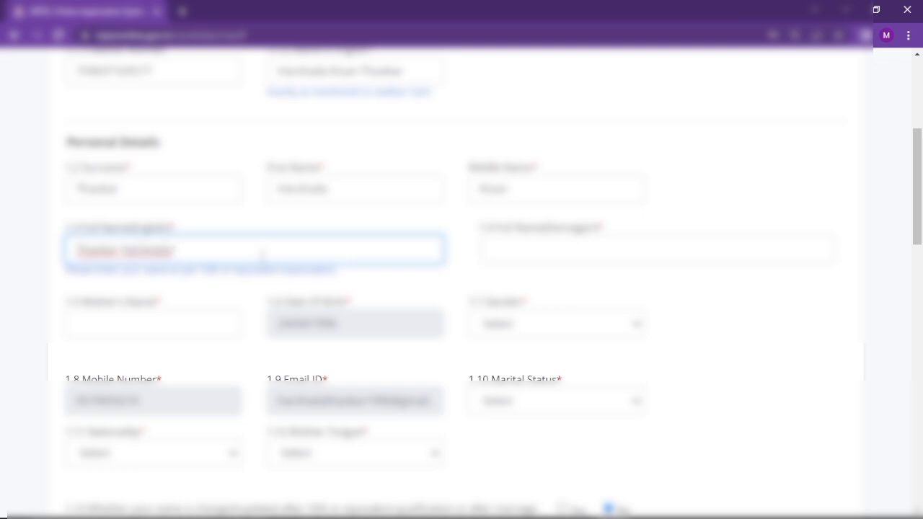
{"action": "left_click", "coordinate": [603, 245]}
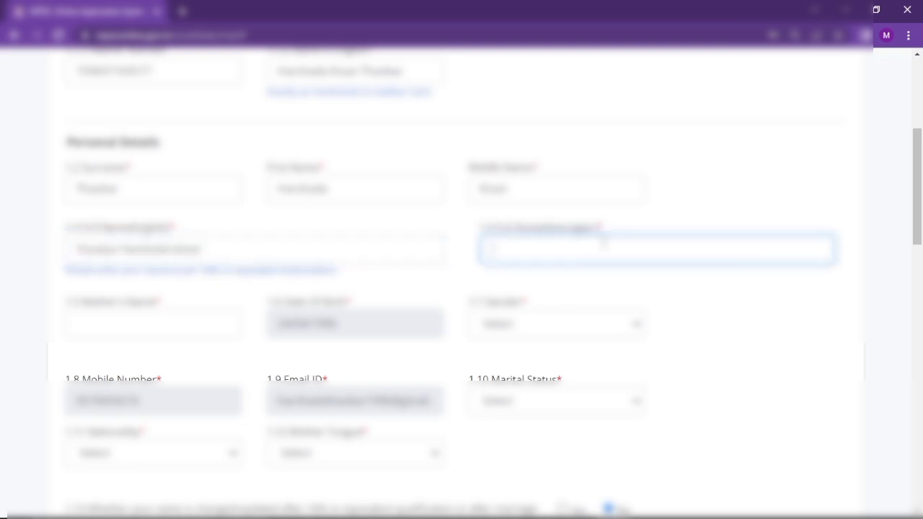
{"action": "key", "text": "super+space"}
{"action": "key", "text": "super+space"}
{"action": "key", "text": "super+space"}
{"action": "left_click", "coordinate": [229, 324]}
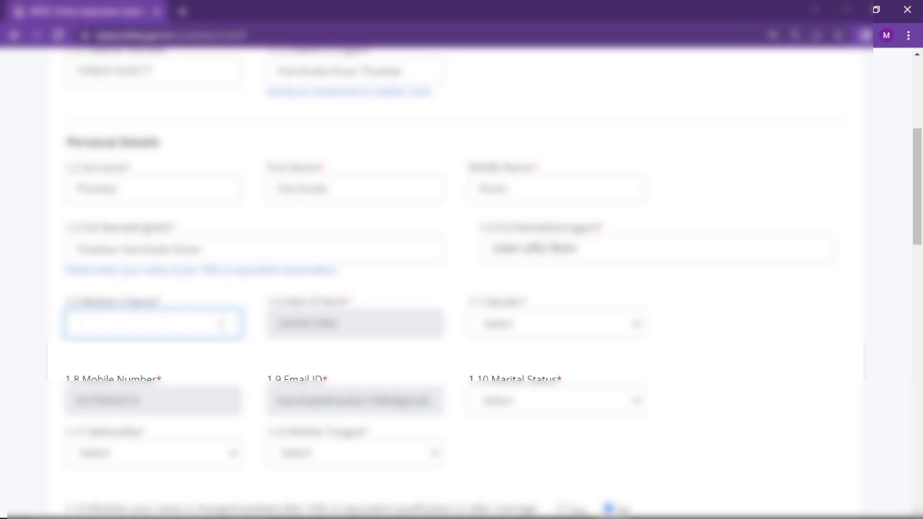
{"action": "key", "text": "super+space"}
{"action": "type", "text": "REKHA"}
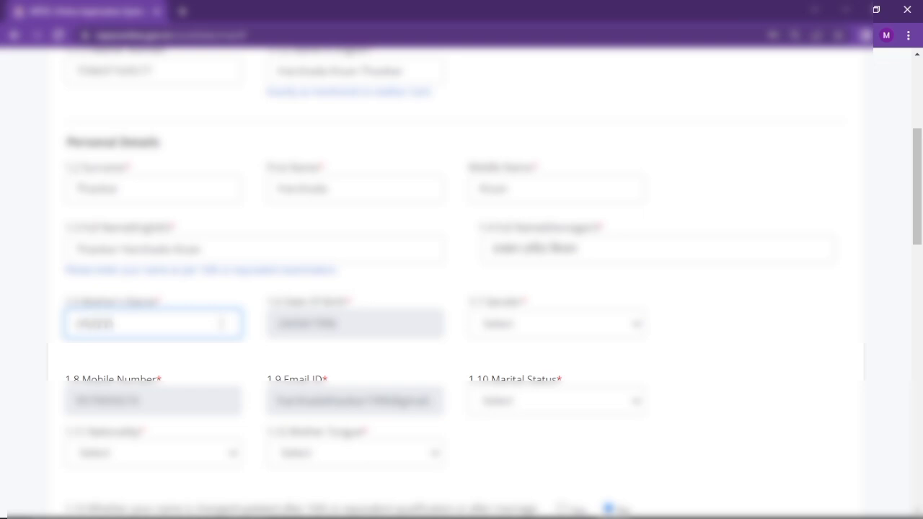
{"action": "left_click", "coordinate": [542, 334]}
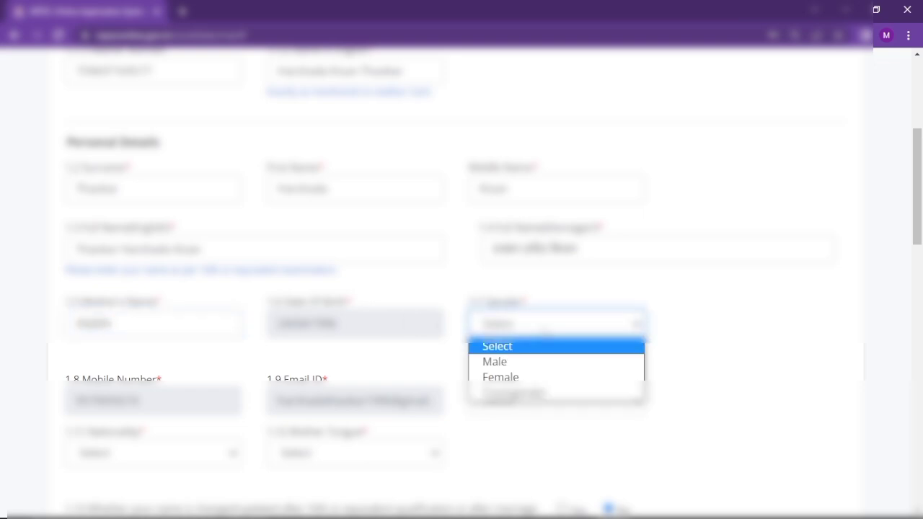
Set gender Female, the marital status, nationality Indian and mother tongue MARATHI
{"action": "left_click", "coordinate": [505, 378]}
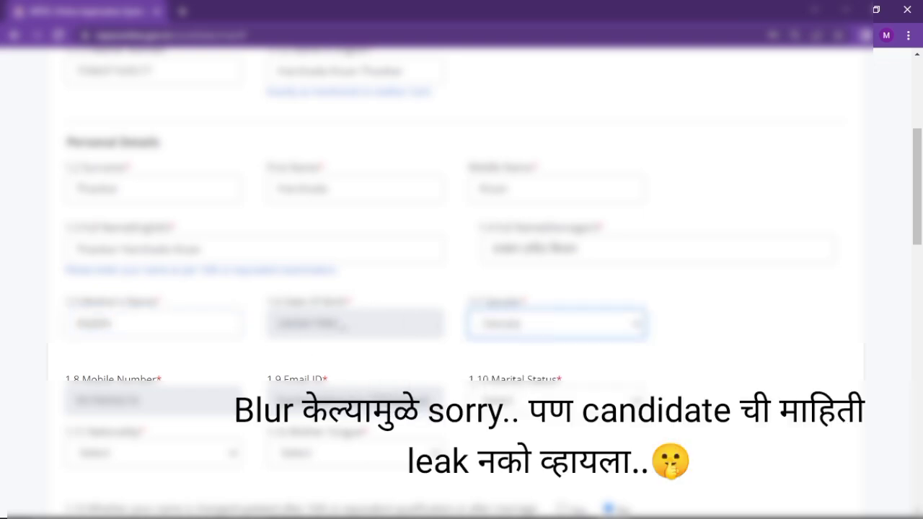
{"action": "scroll", "coordinate": [281, 357], "scroll_direction": "down", "scroll_amount": 3}
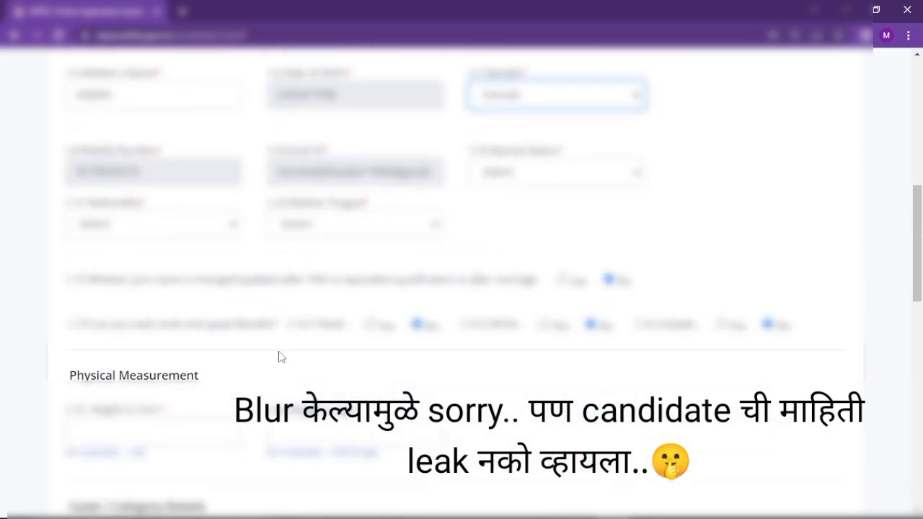
{"action": "left_click", "coordinate": [561, 177]}
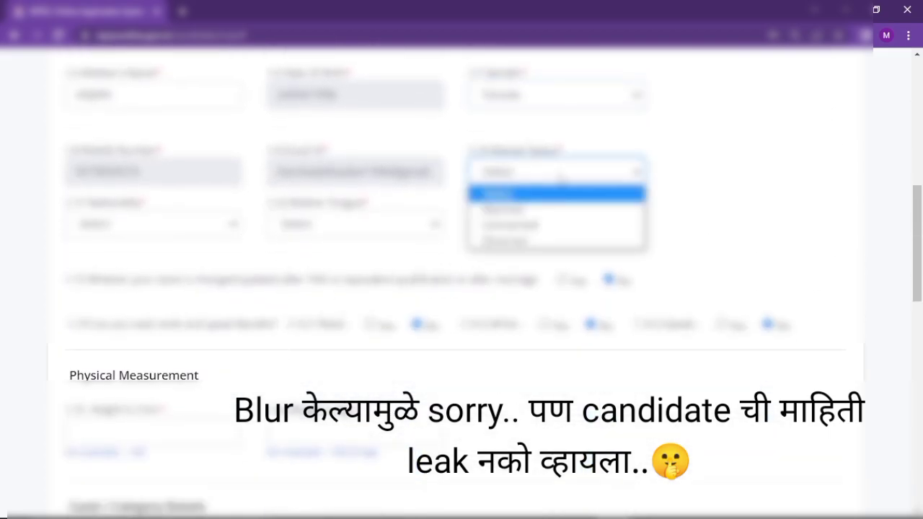
{"action": "left_click", "coordinate": [542, 226]}
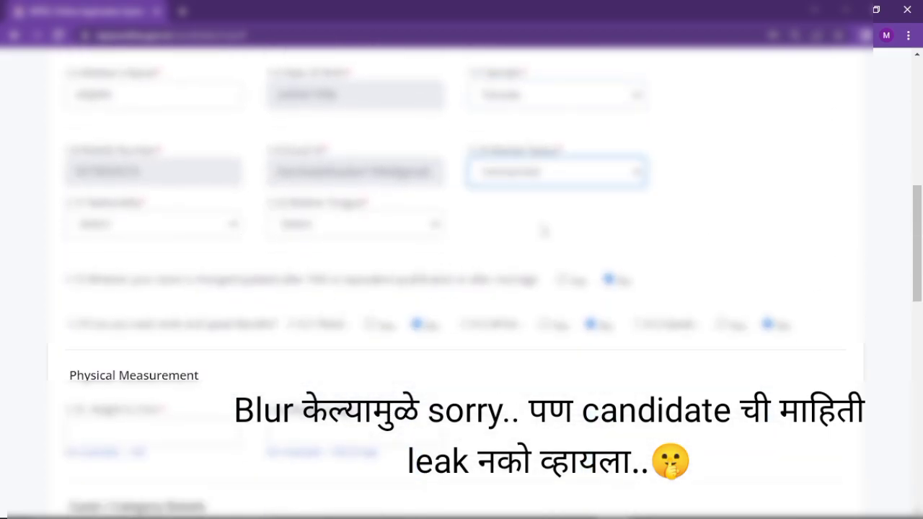
{"action": "left_click", "coordinate": [228, 225]}
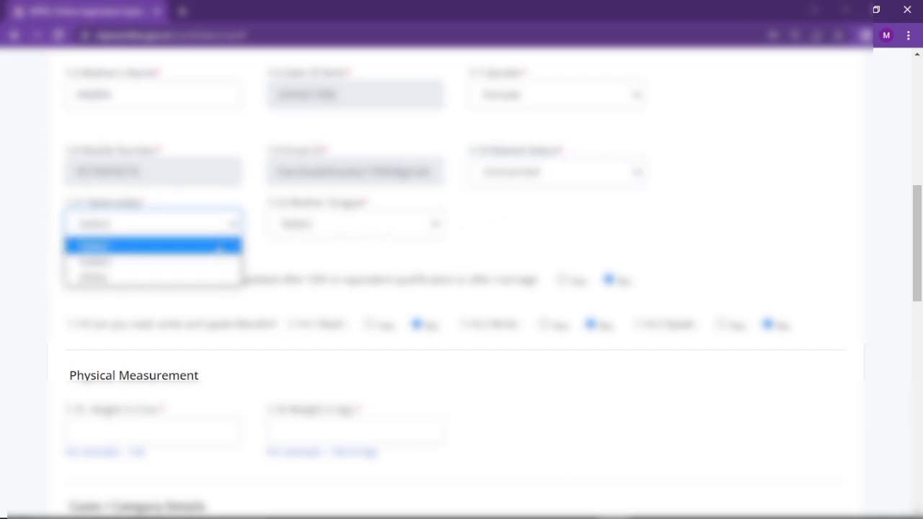
{"action": "left_click", "coordinate": [202, 263]}
{"action": "left_click", "coordinate": [304, 228]}
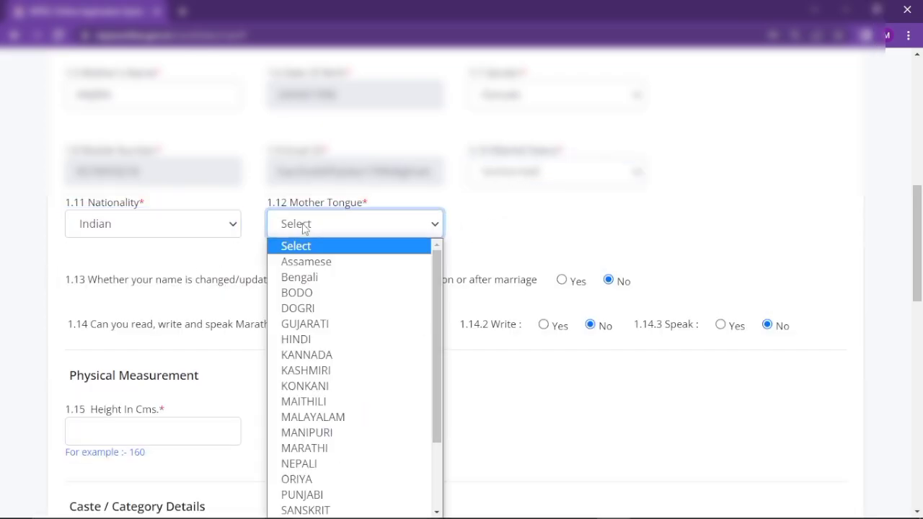
{"action": "type", "text": "mar"}
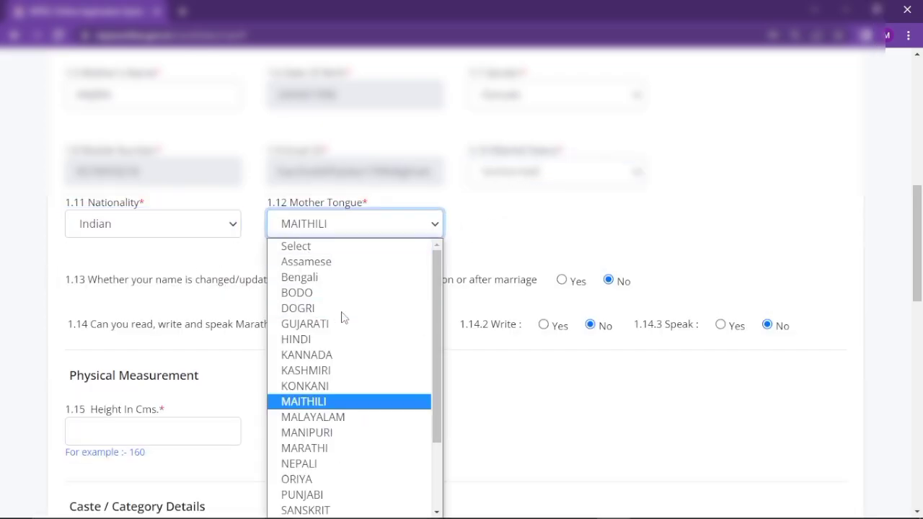
{"action": "left_click", "coordinate": [312, 449]}
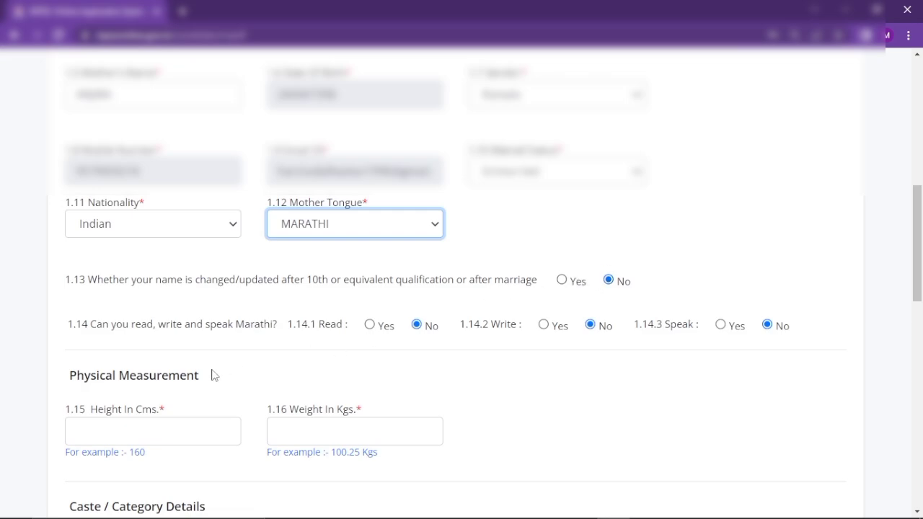
Answer Yes to reading, writing and speaking Marathi
{"action": "left_click", "coordinate": [371, 325]}
{"action": "left_click", "coordinate": [548, 326]}
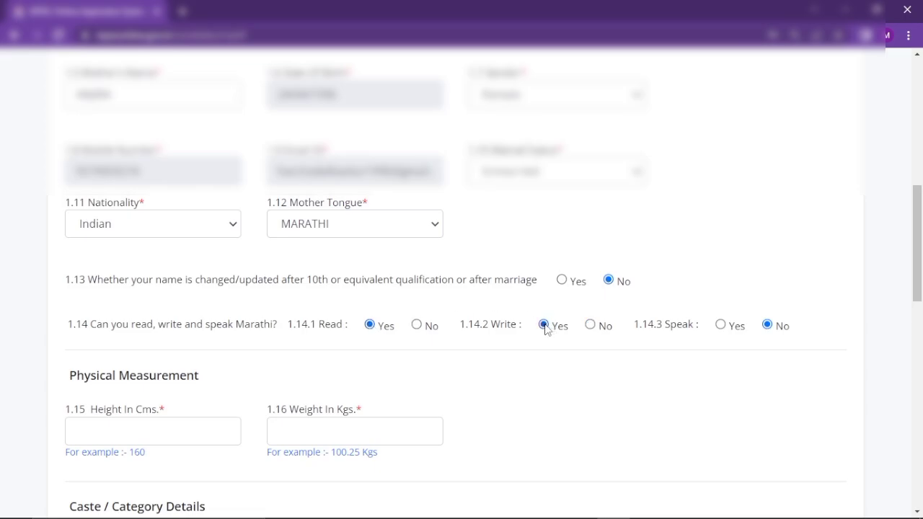
{"action": "left_click", "coordinate": [722, 326]}
{"action": "scroll", "coordinate": [562, 375], "scroll_direction": "down", "scroll_amount": 3}
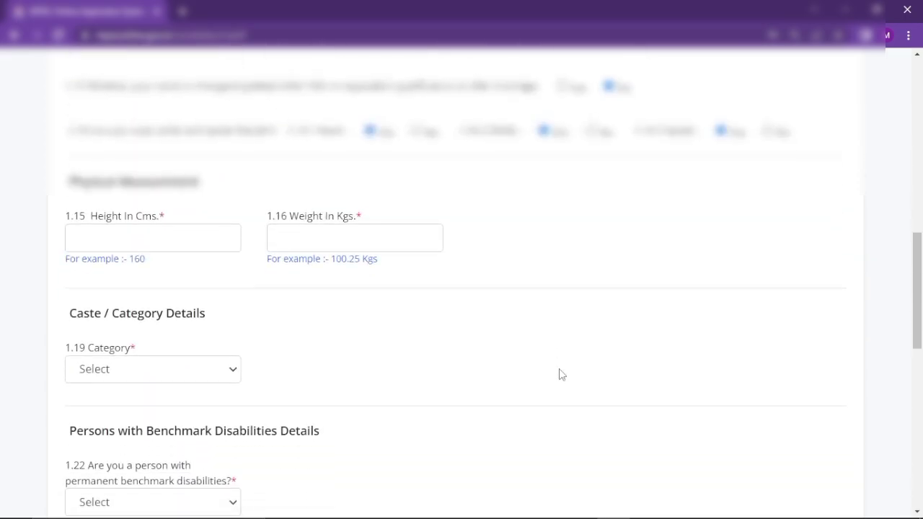
Enter height 158 cm and weight 57 kg, and set the category to OBC
{"action": "key", "text": "ctrl+plus"}
{"action": "key", "text": "ctrl+minus"}
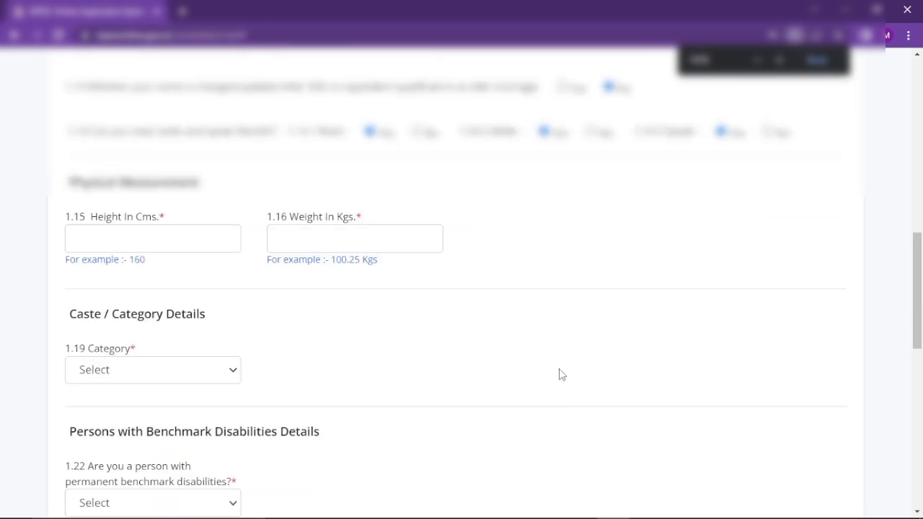
{"action": "left_click", "coordinate": [181, 233]}
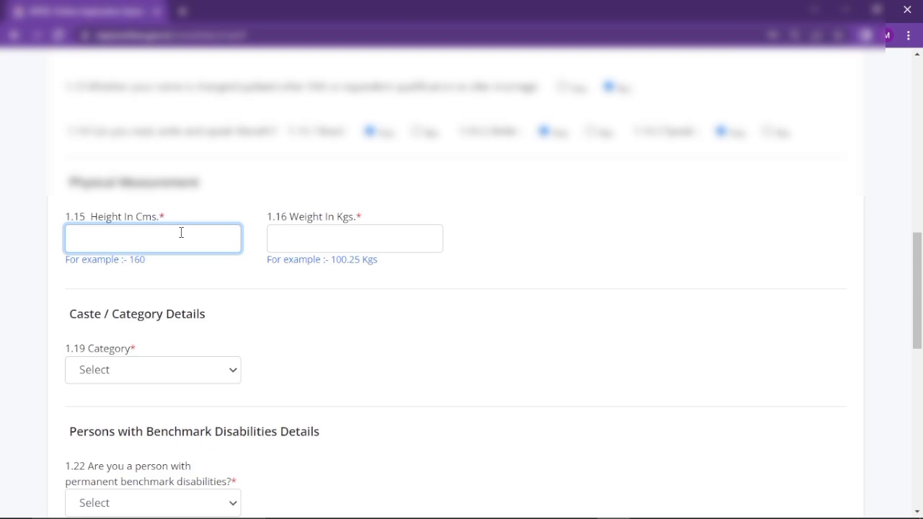
{"action": "type", "text": "158"}
{"action": "left_click", "coordinate": [275, 236]}
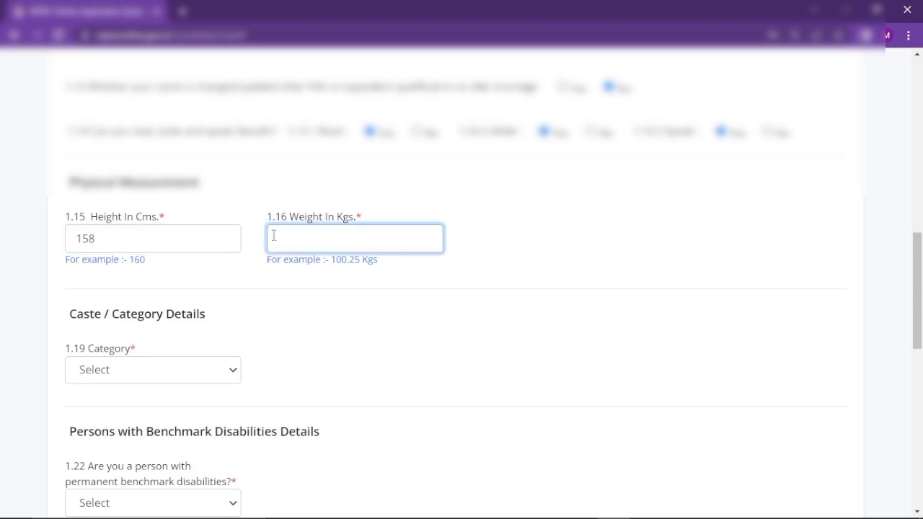
{"action": "type", "text": "57"}
{"action": "left_click", "coordinate": [231, 380]}
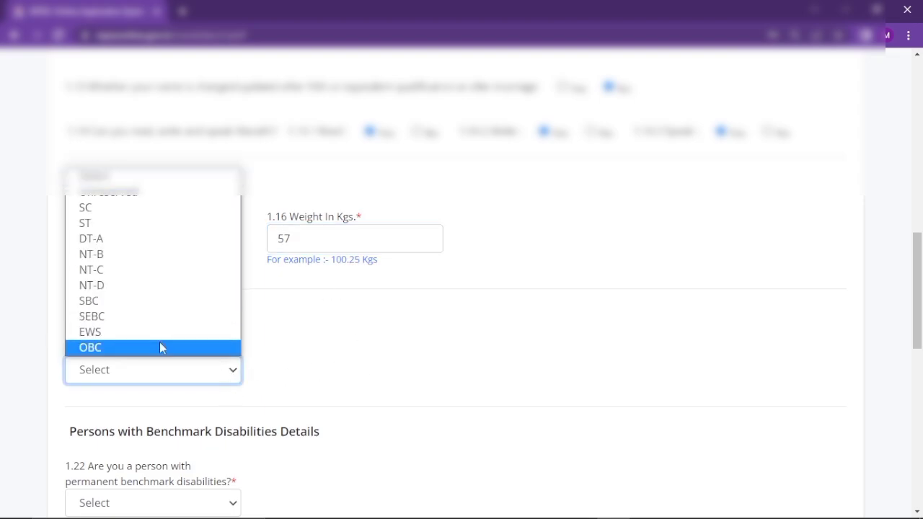
{"action": "left_click", "coordinate": [160, 347]}
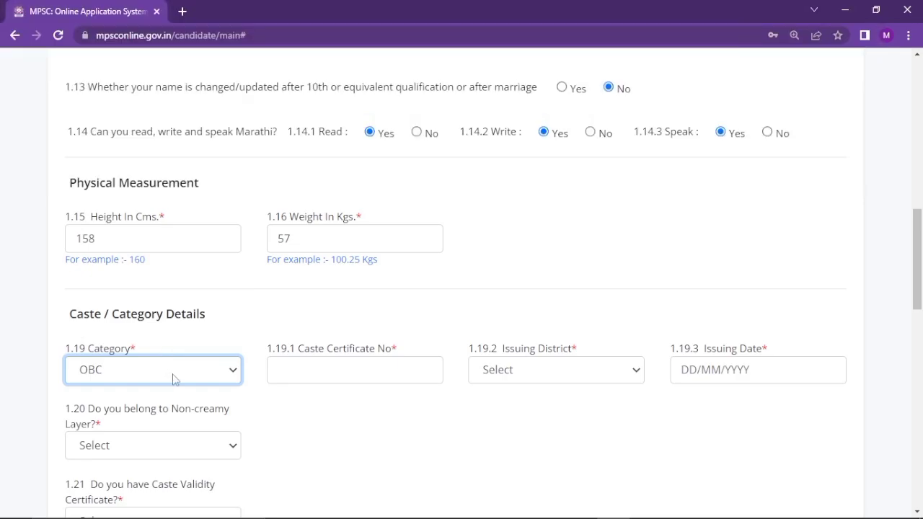
Fill in the OBC caste certificate, non-creamy layer and caste validity numbers and dates, district Nagpur
{"action": "scroll", "coordinate": [173, 380], "scroll_direction": "down", "scroll_amount": 3}
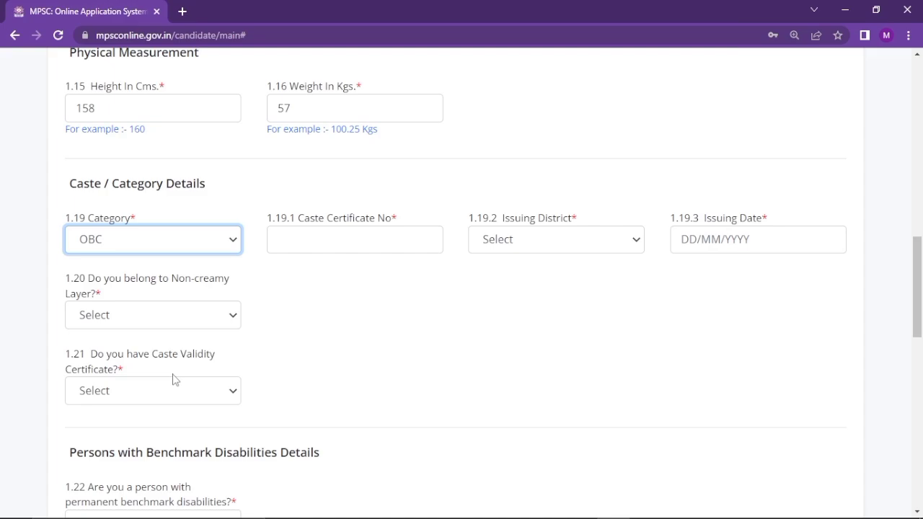
{"action": "left_click", "coordinate": [329, 229]}
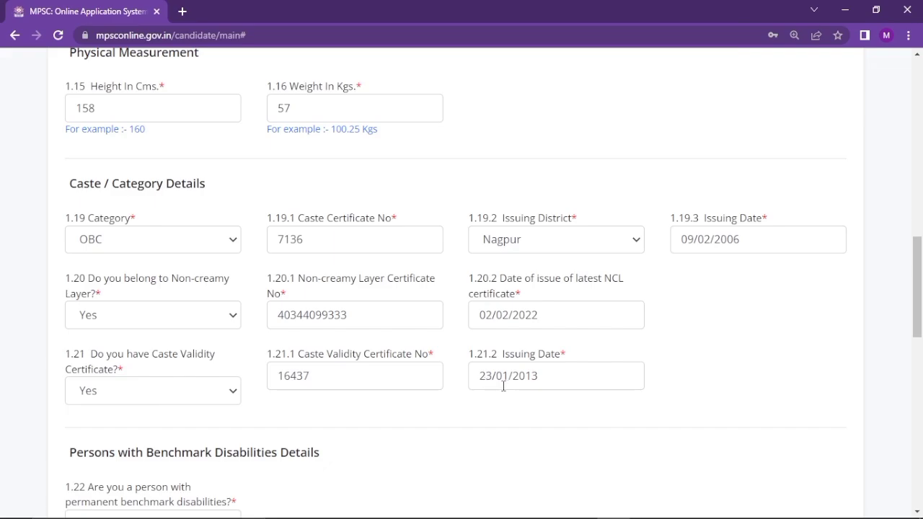
{"action": "scroll", "coordinate": [406, 418], "scroll_direction": "down", "scroll_amount": 1}
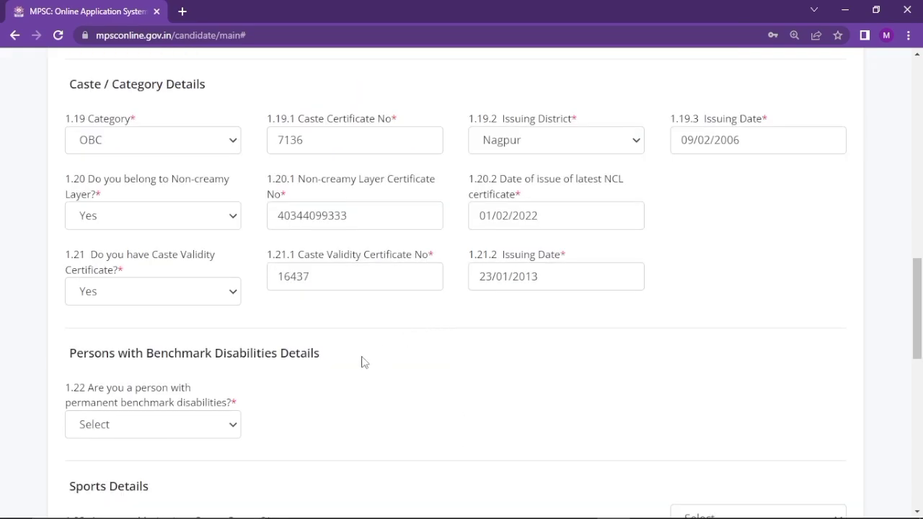
Answer No to the benchmark disability, meritorious sports person and ex-serviceman questions
{"action": "left_click", "coordinate": [228, 427]}
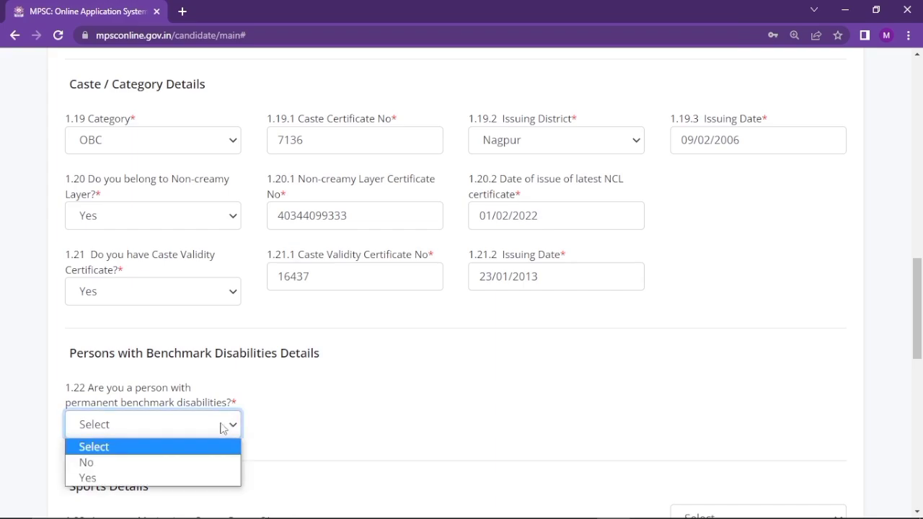
{"action": "left_click", "coordinate": [158, 462]}
{"action": "scroll", "coordinate": [299, 428], "scroll_direction": "down", "scroll_amount": 2}
{"action": "scroll", "coordinate": [301, 428], "scroll_direction": "down", "scroll_amount": 2}
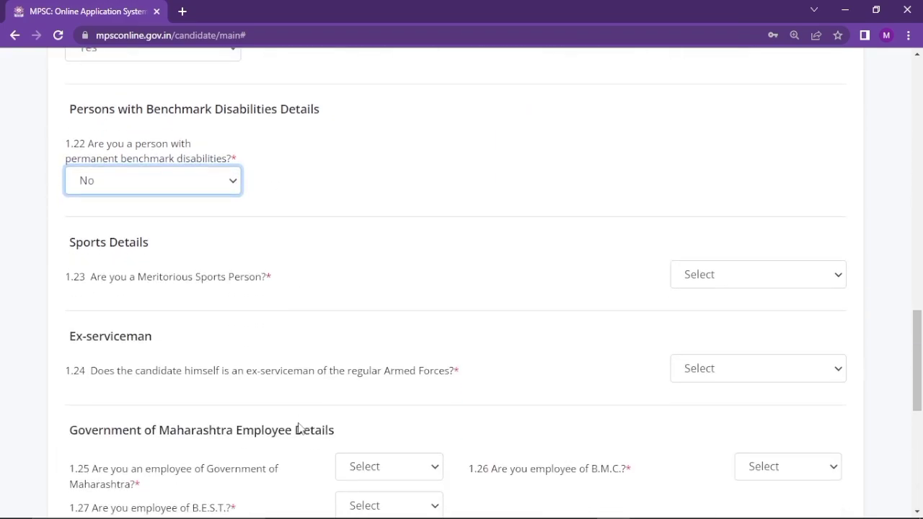
{"action": "left_click", "coordinate": [719, 278]}
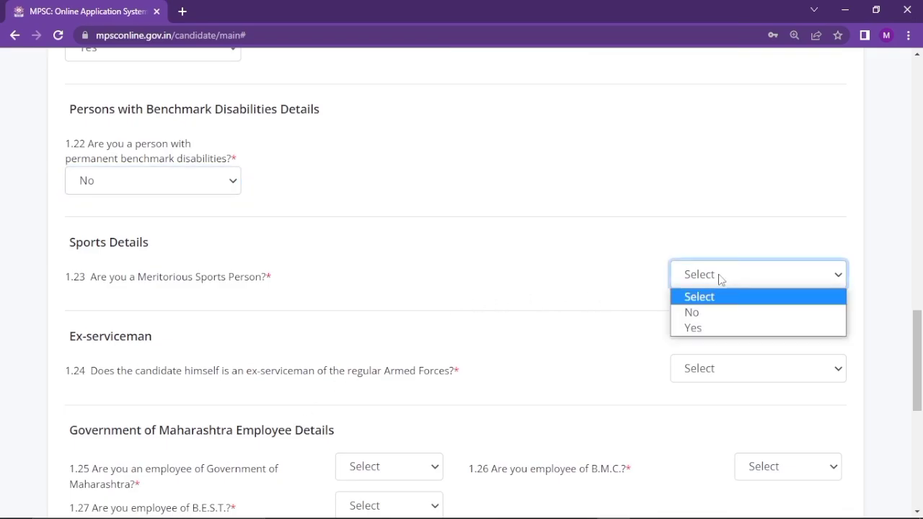
{"action": "left_click", "coordinate": [696, 312]}
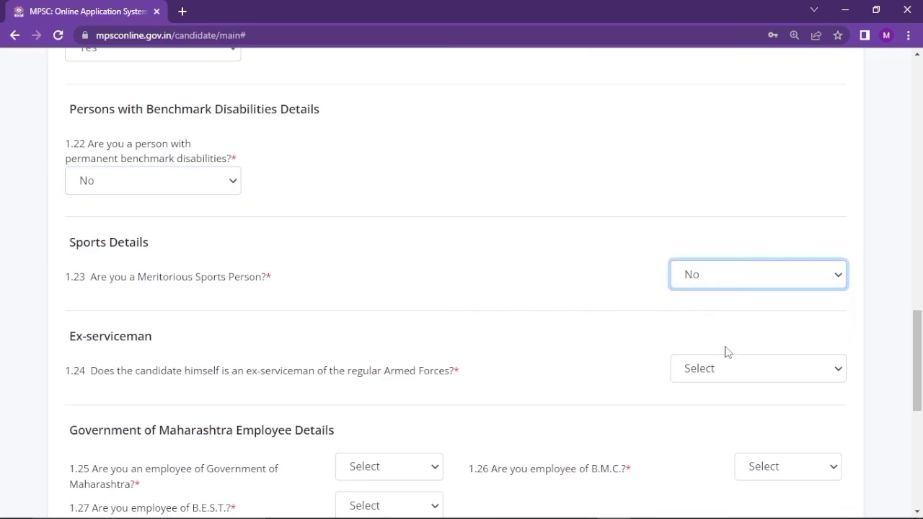
{"action": "left_click", "coordinate": [716, 372]}
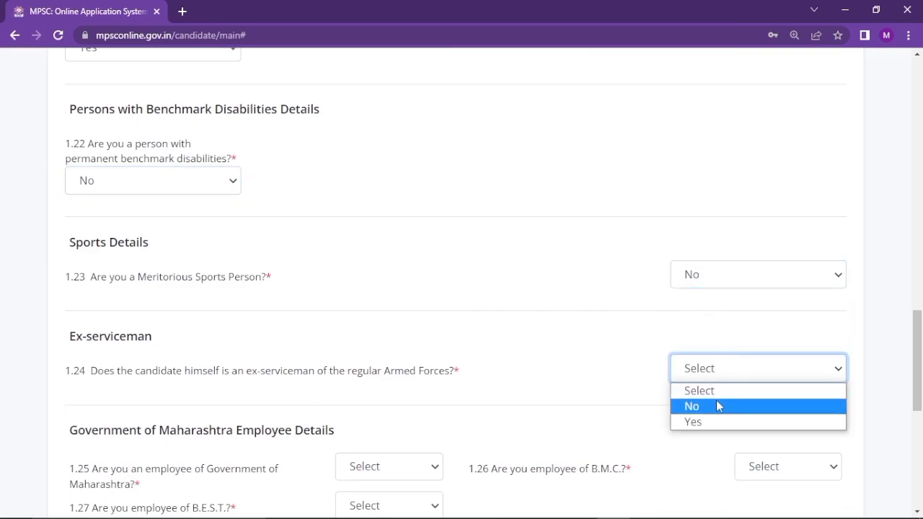
{"action": "left_click", "coordinate": [690, 407]}
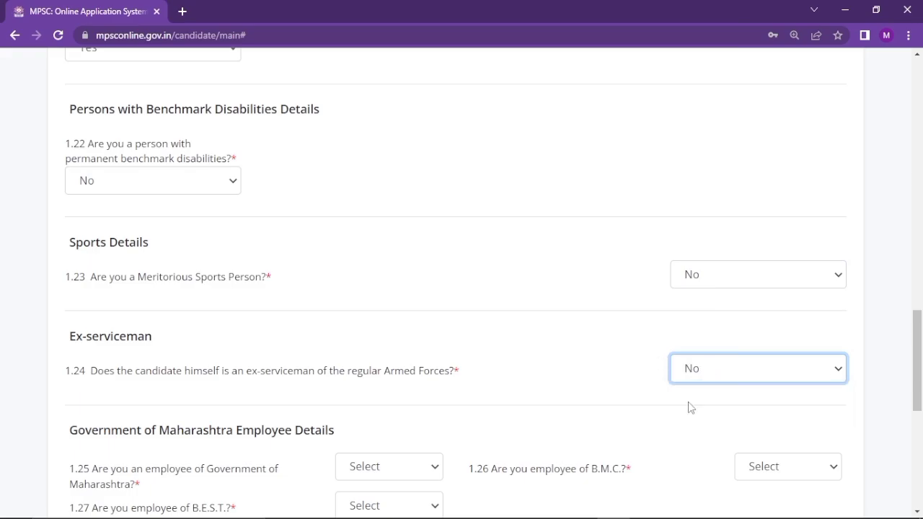
{"action": "scroll", "coordinate": [577, 330], "scroll_direction": "down", "scroll_amount": 2}
{"action": "scroll", "coordinate": [577, 330], "scroll_direction": "down", "scroll_amount": 1}
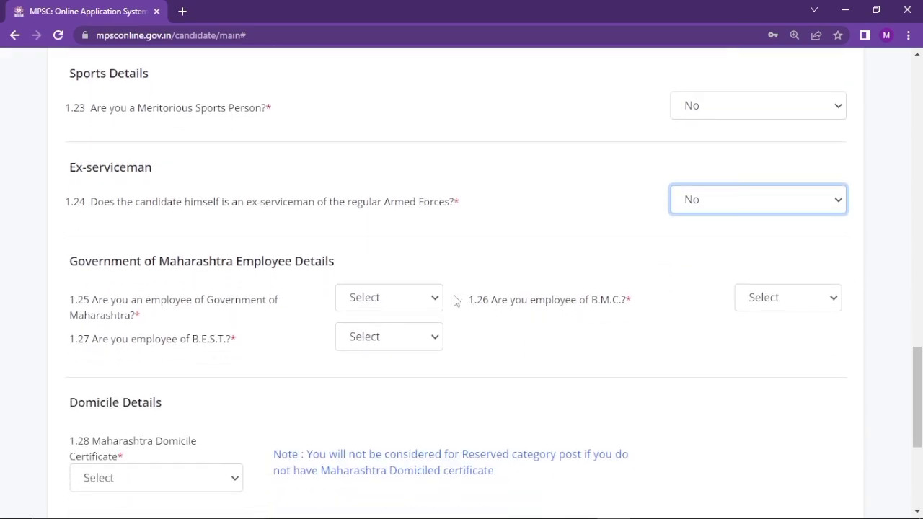
Answer No to the Government of Maharashtra, B.M.C. and B.E.S.T. employee questions
{"action": "left_click", "coordinate": [431, 298]}
{"action": "left_click", "coordinate": [423, 339]}
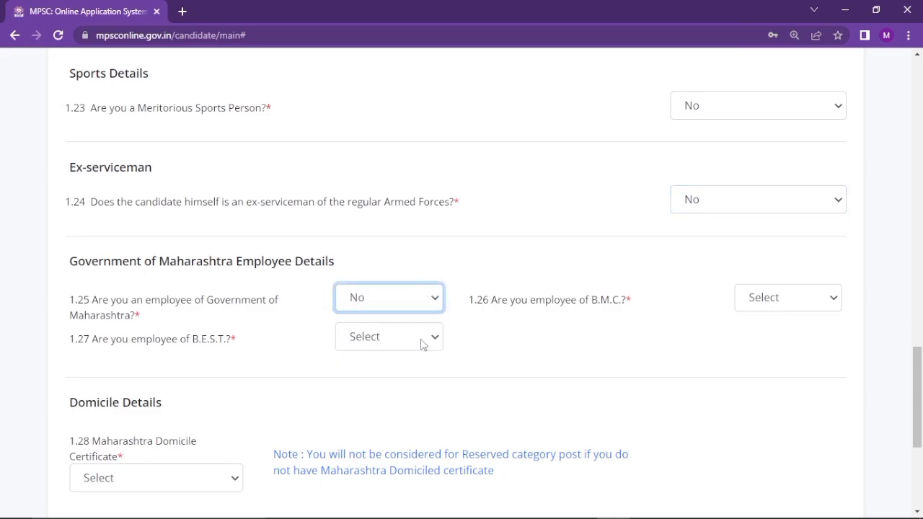
{"action": "left_click", "coordinate": [779, 309]}
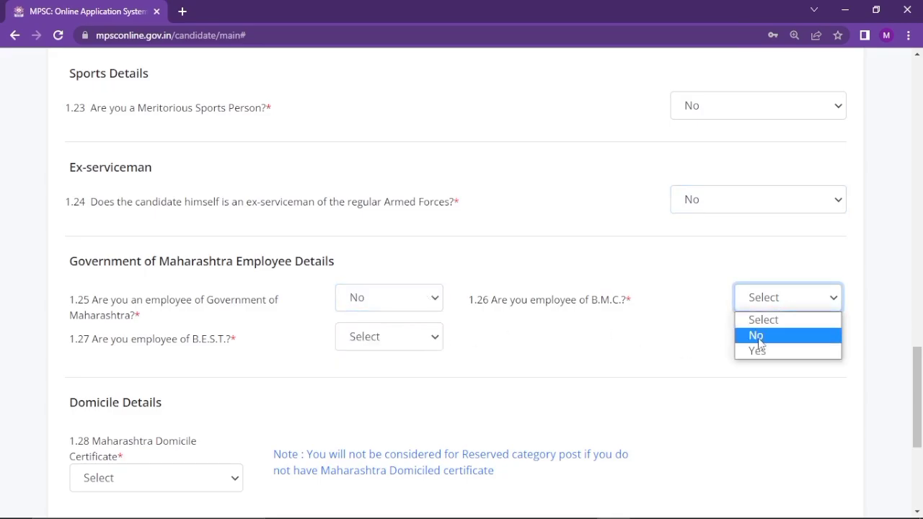
{"action": "left_click", "coordinate": [758, 335]}
{"action": "left_click", "coordinate": [386, 337]}
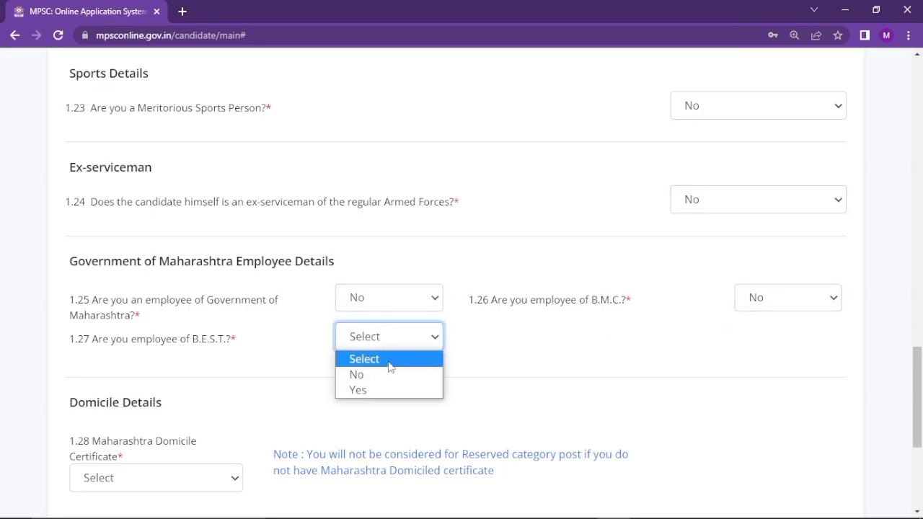
{"action": "left_click", "coordinate": [388, 374]}
{"action": "scroll", "coordinate": [375, 394], "scroll_direction": "down", "scroll_amount": 1}
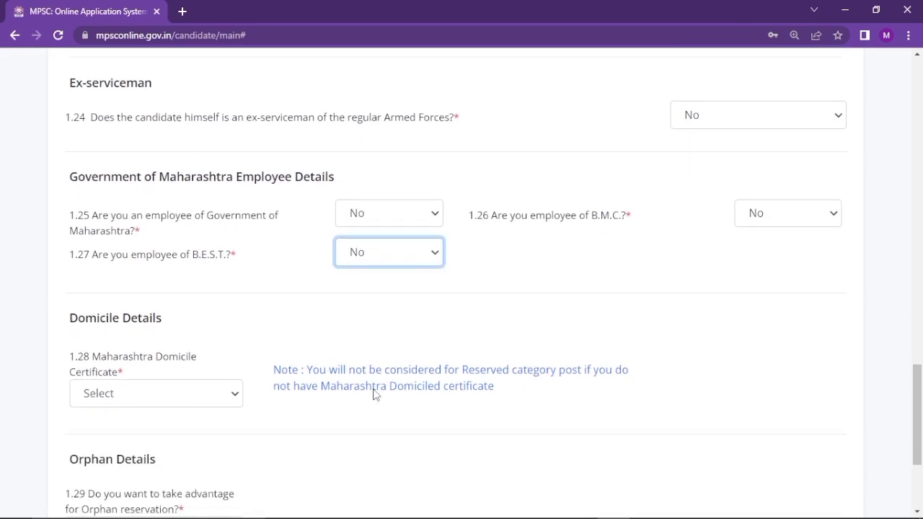
{"action": "scroll", "coordinate": [375, 394], "scroll_direction": "up", "scroll_amount": 2}
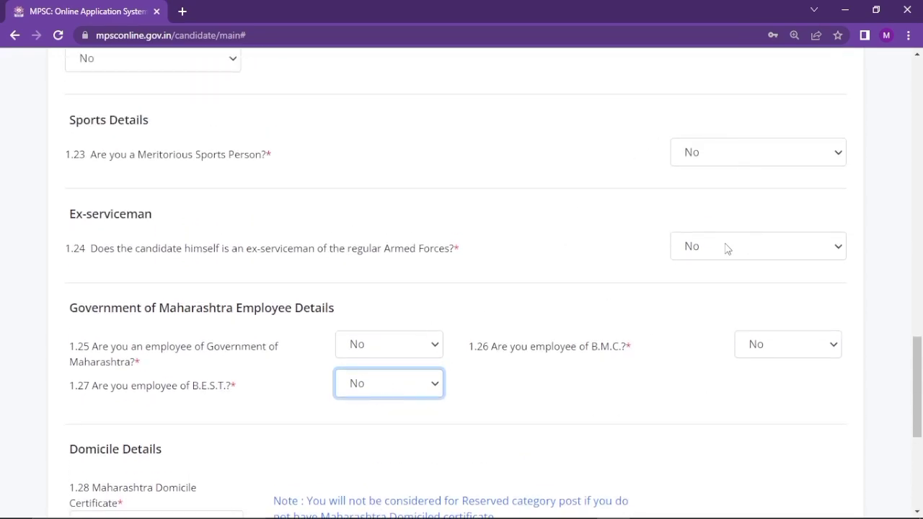
{"action": "scroll", "coordinate": [648, 400], "scroll_direction": "down", "scroll_amount": 4}
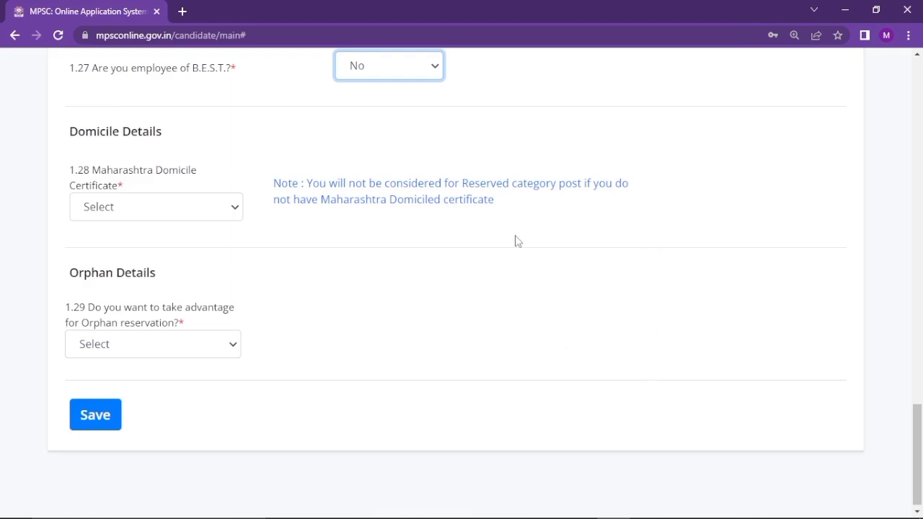
Set the Maharashtra domicile certificate to Yes, Available, issued in Nagpur district
{"action": "left_click", "coordinate": [215, 220]}
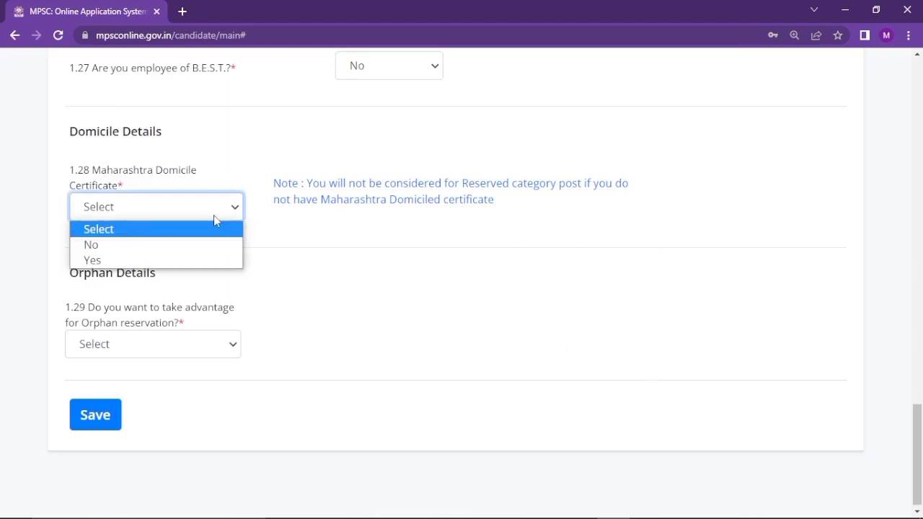
{"action": "left_click", "coordinate": [166, 260]}
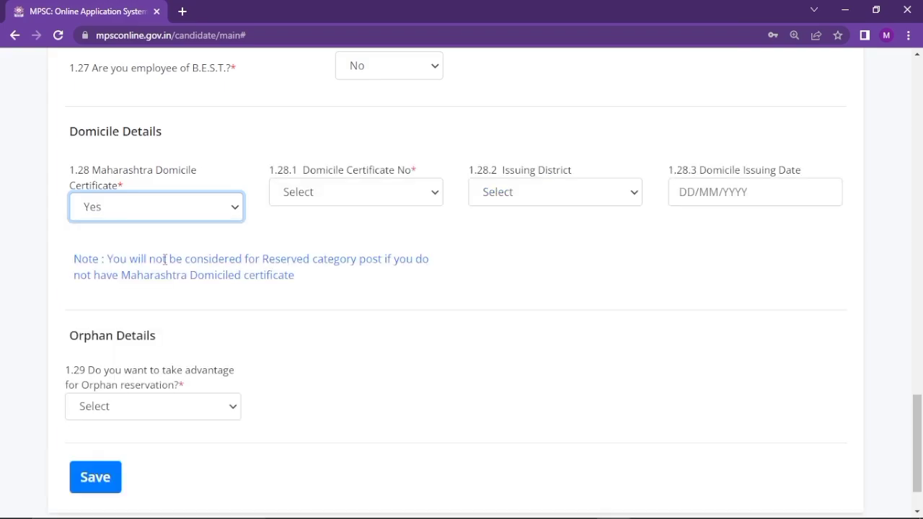
{"action": "left_click", "coordinate": [337, 200]}
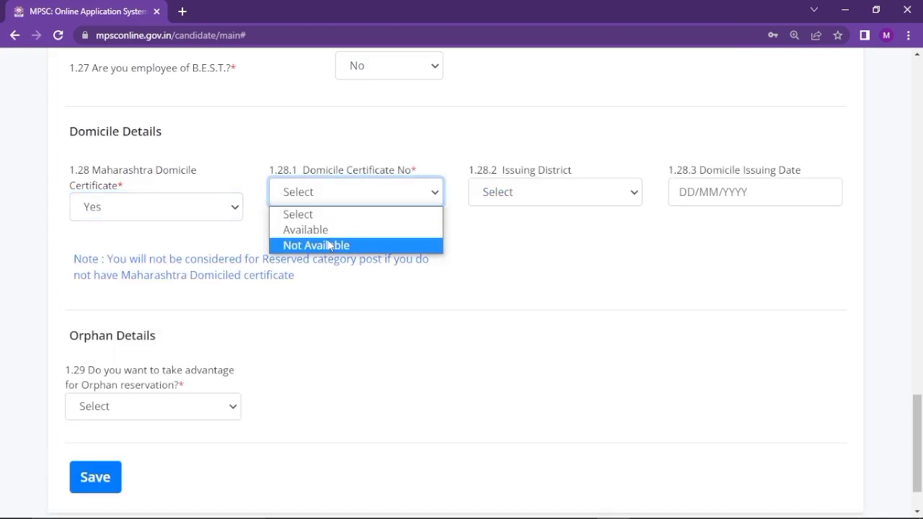
{"action": "left_click", "coordinate": [329, 231]}
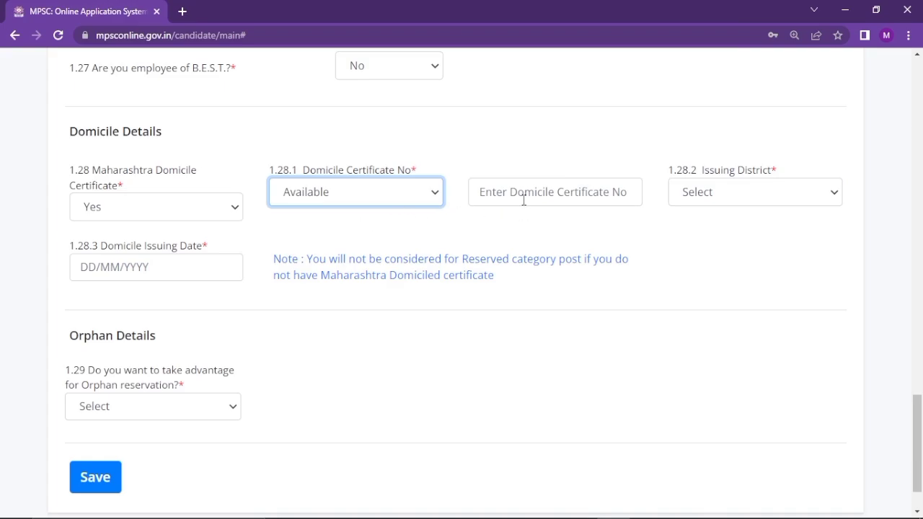
{"action": "left_click", "coordinate": [700, 205]}
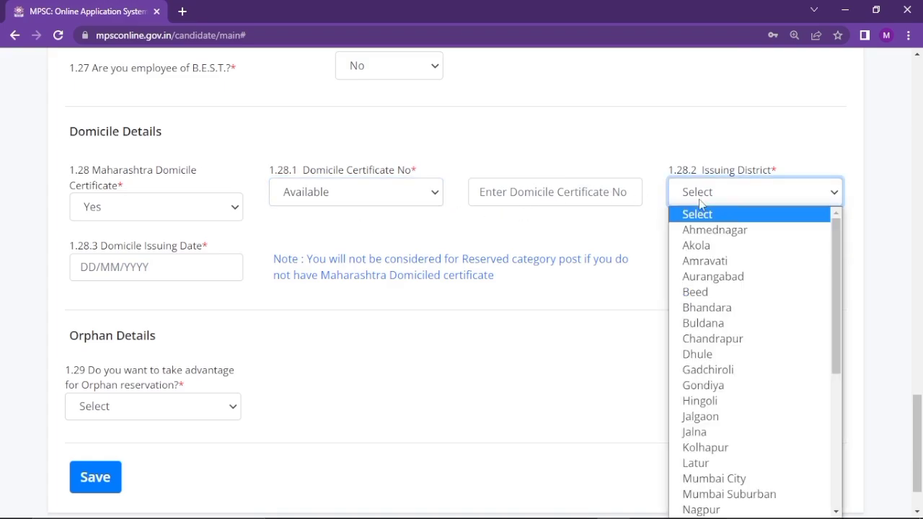
{"action": "key", "text": "n"}
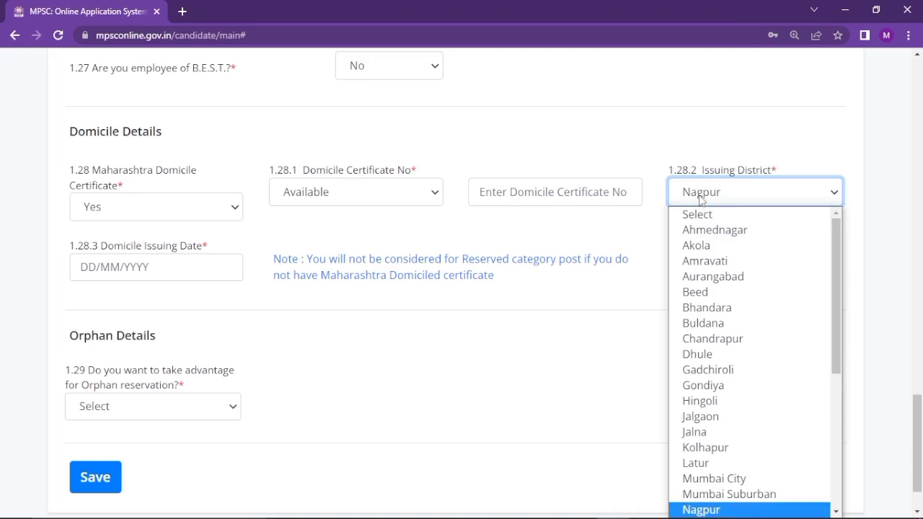
{"action": "key", "text": "Escape"}
{"action": "left_click", "coordinate": [699, 202]}
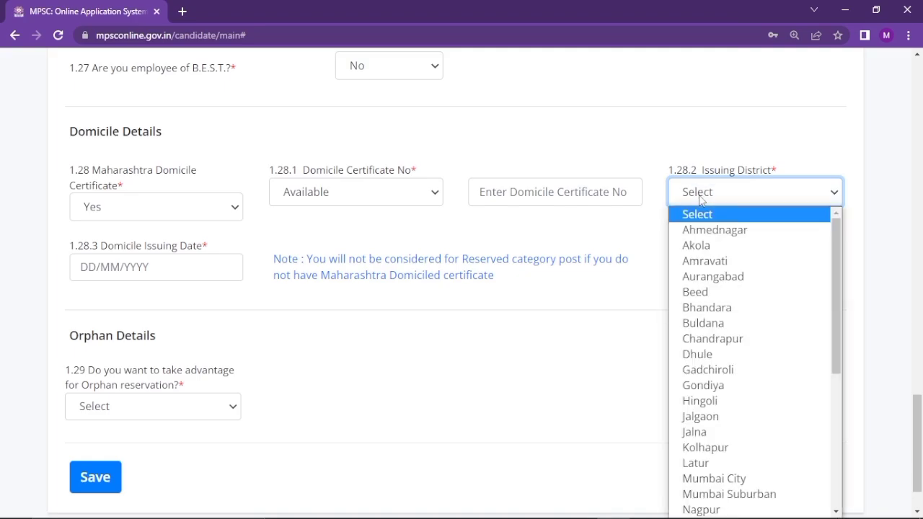
{"action": "key", "text": "n"}
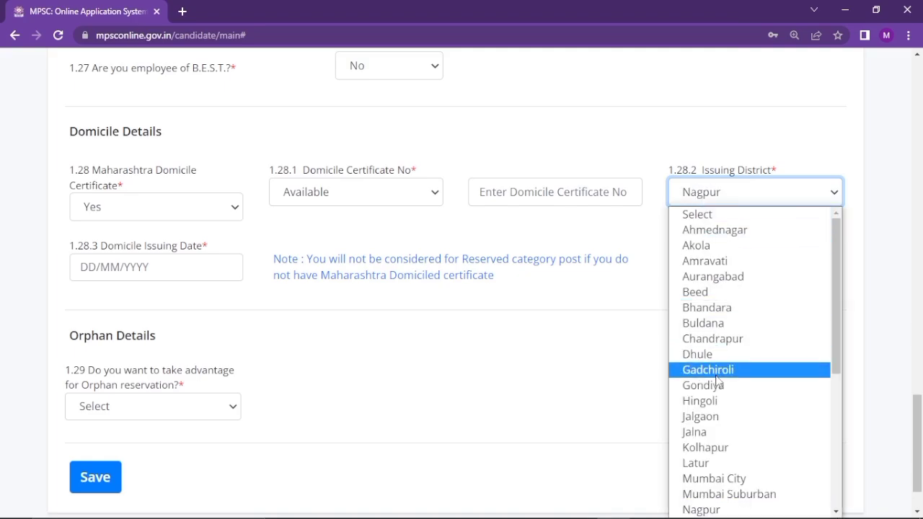
{"action": "left_click", "coordinate": [720, 512]}
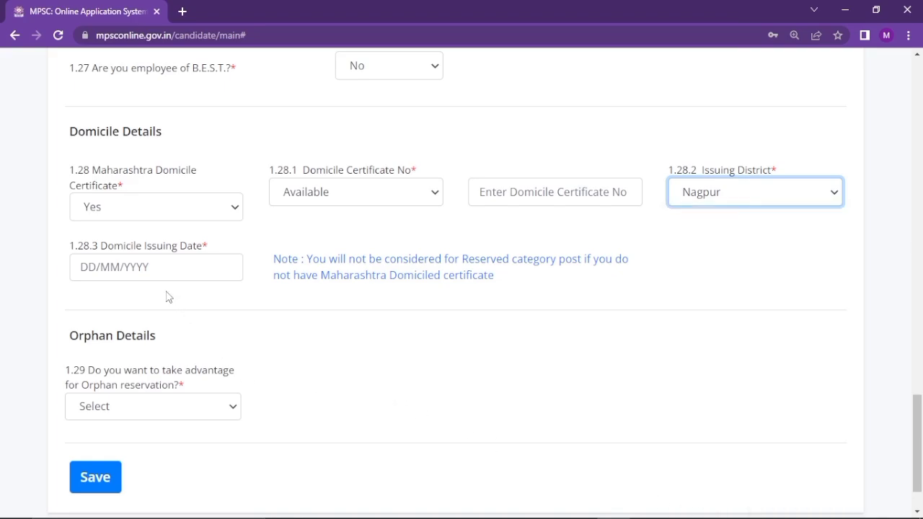
Decline the orphan reservation and save the personal information
{"action": "left_click", "coordinate": [210, 420]}
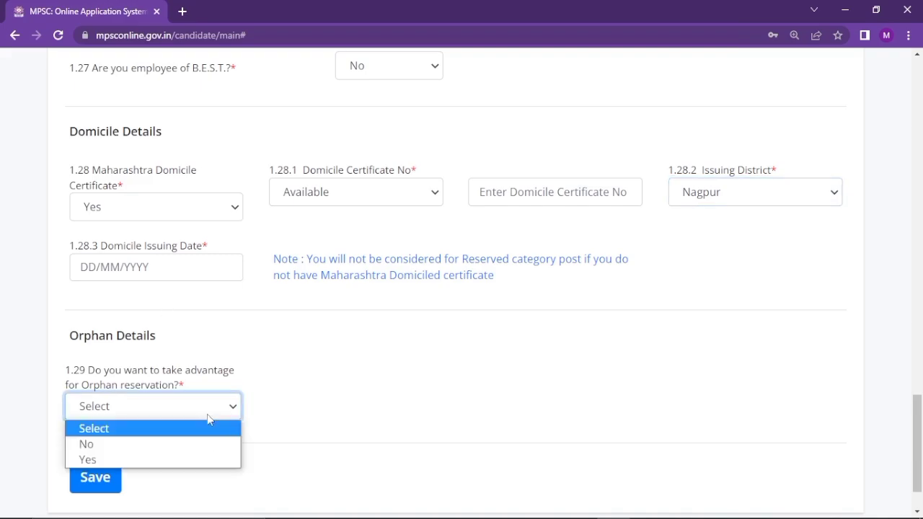
{"action": "left_click", "coordinate": [173, 441]}
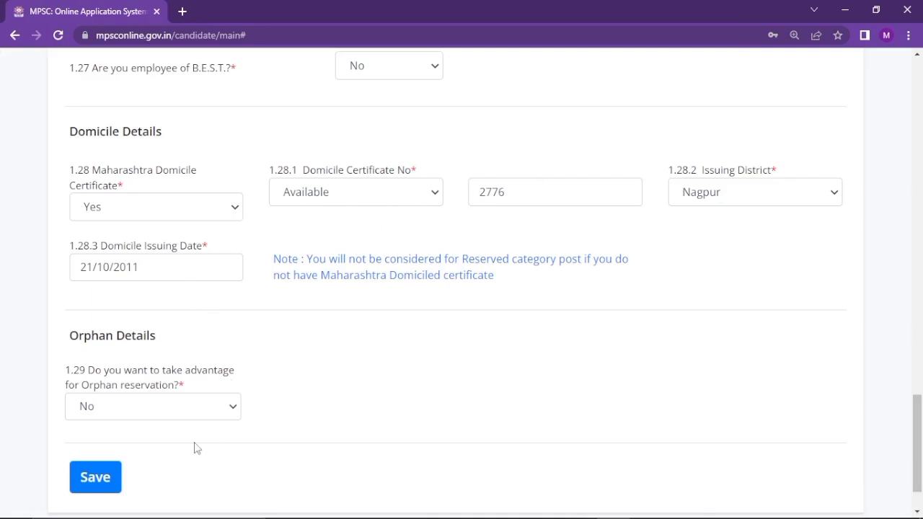
{"action": "left_click", "coordinate": [89, 486]}
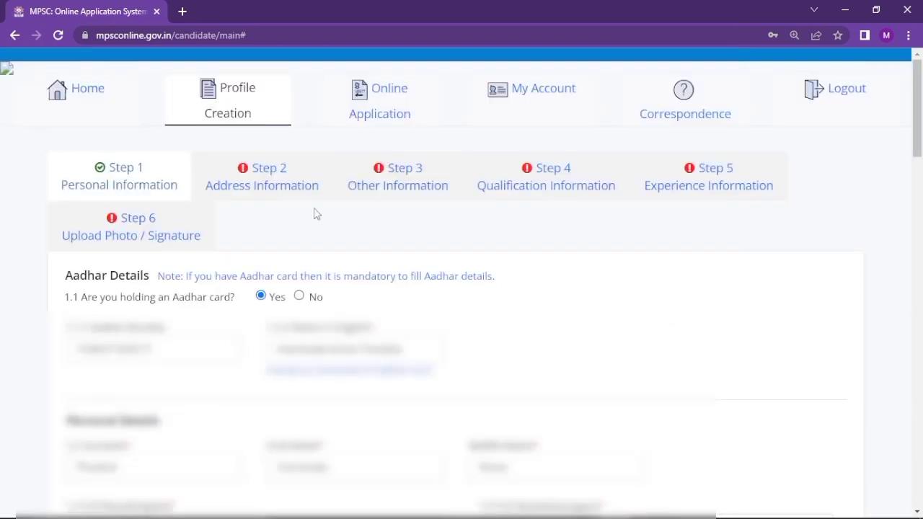
On Address Information, make the correspondence address Same as Above and save it
{"action": "left_click", "coordinate": [283, 184]}
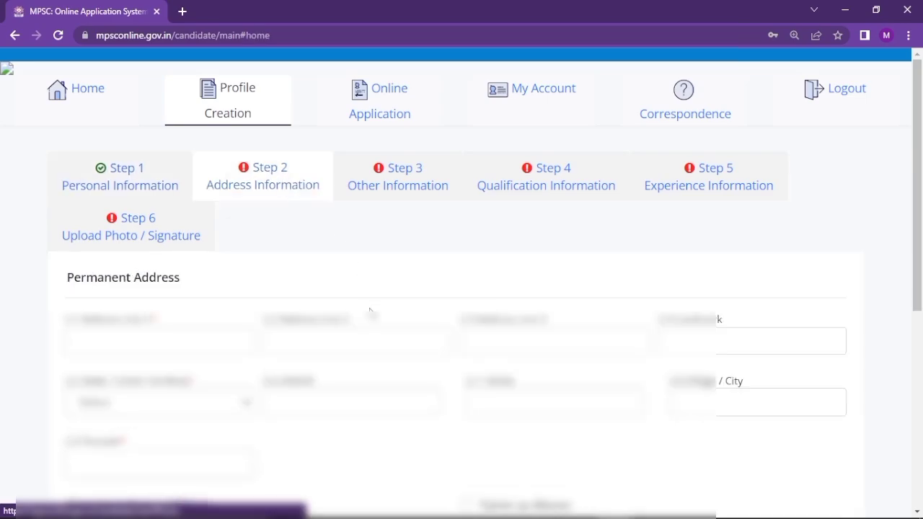
{"action": "scroll", "coordinate": [371, 318], "scroll_direction": "down", "scroll_amount": 2}
{"action": "scroll", "coordinate": [373, 321], "scroll_direction": "up", "scroll_amount": 1}
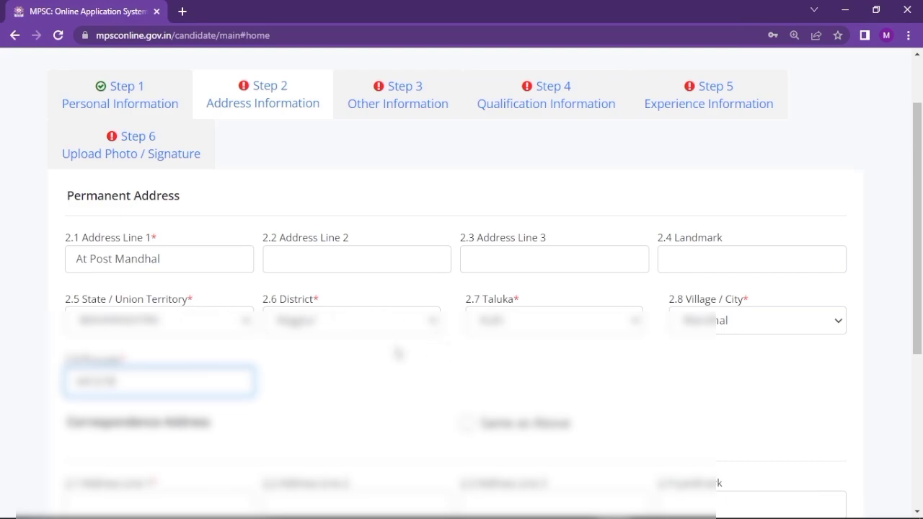
{"action": "left_click", "coordinate": [467, 425]}
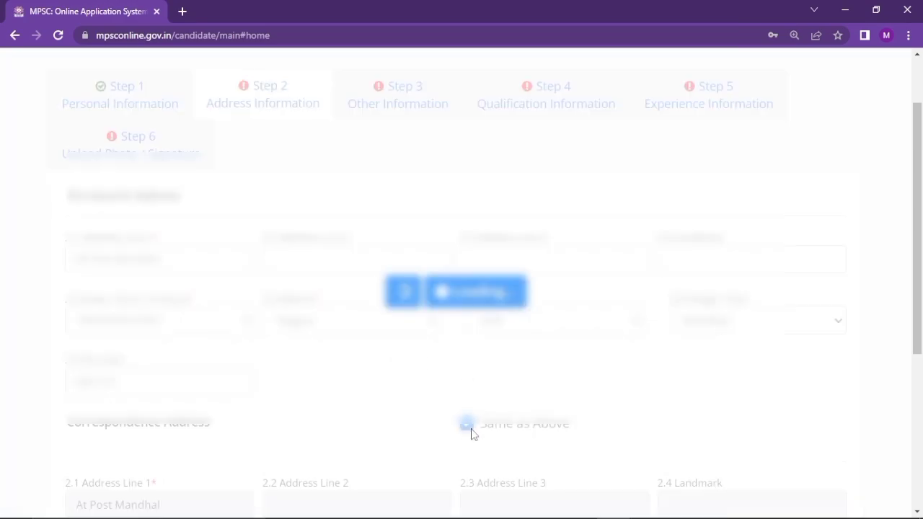
{"action": "scroll", "coordinate": [470, 433], "scroll_direction": "down", "scroll_amount": 4}
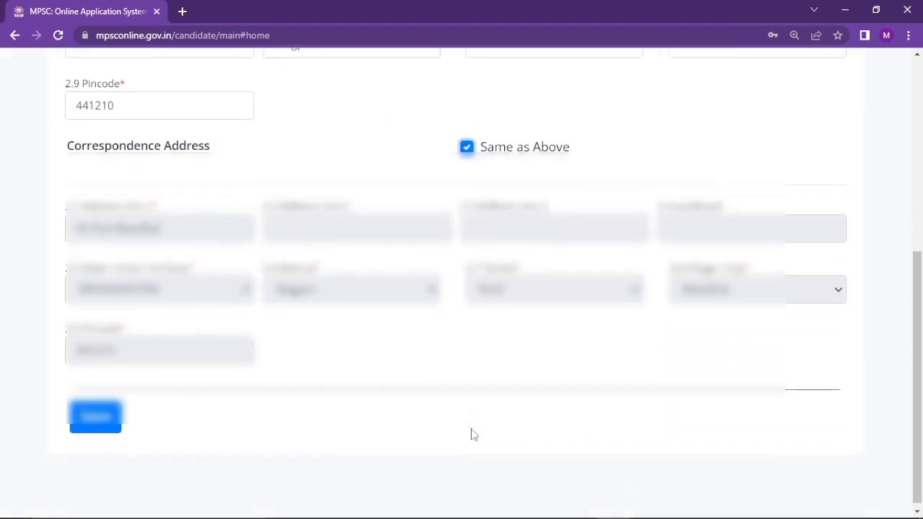
{"action": "left_click", "coordinate": [105, 430]}
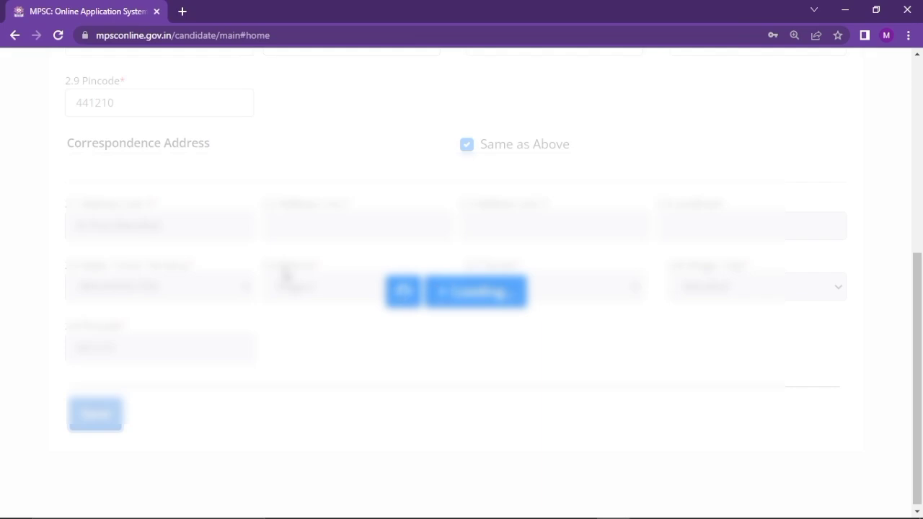
Move on to Step 3 Other Information
{"action": "scroll", "coordinate": [287, 271], "scroll_direction": "up", "scroll_amount": 6}
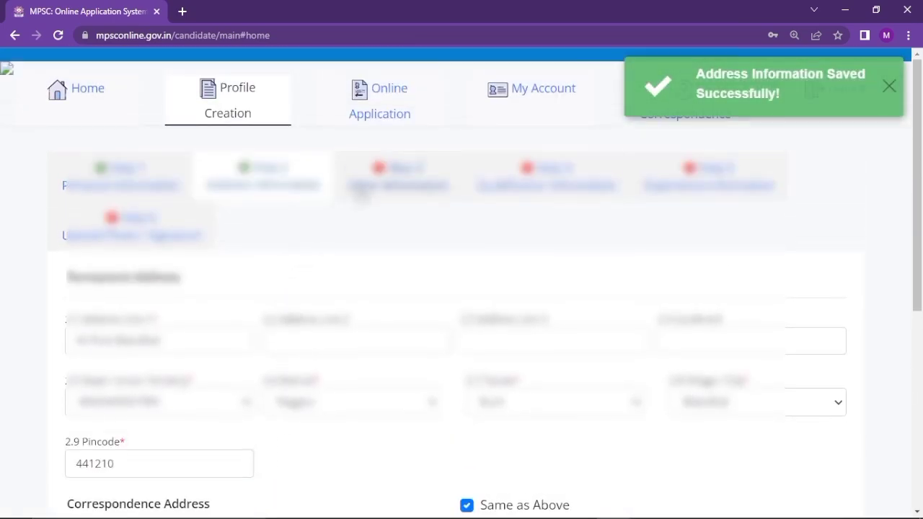
{"action": "left_click", "coordinate": [361, 193]}
{"action": "scroll", "coordinate": [370, 281], "scroll_direction": "down", "scroll_amount": 1}
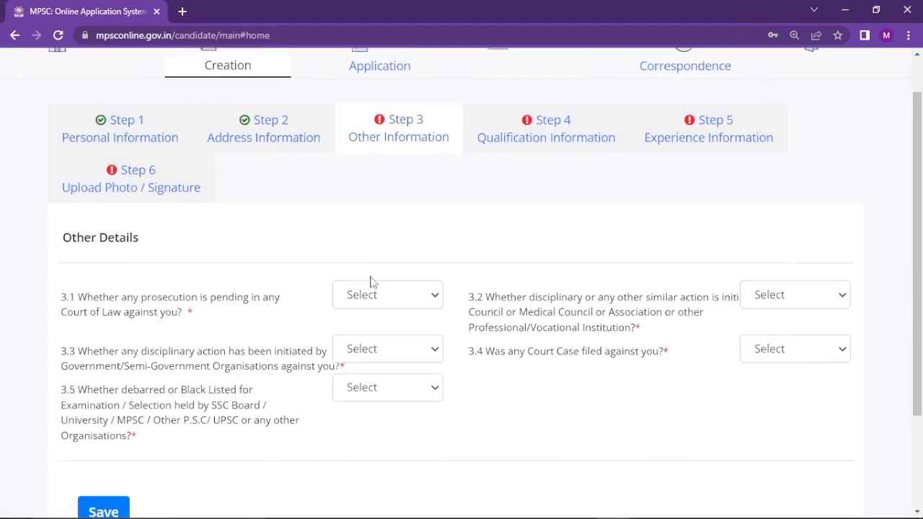
Answer No to Other Information questions 3.1, 3.2 and 3.4
{"action": "left_click", "coordinate": [380, 266]}
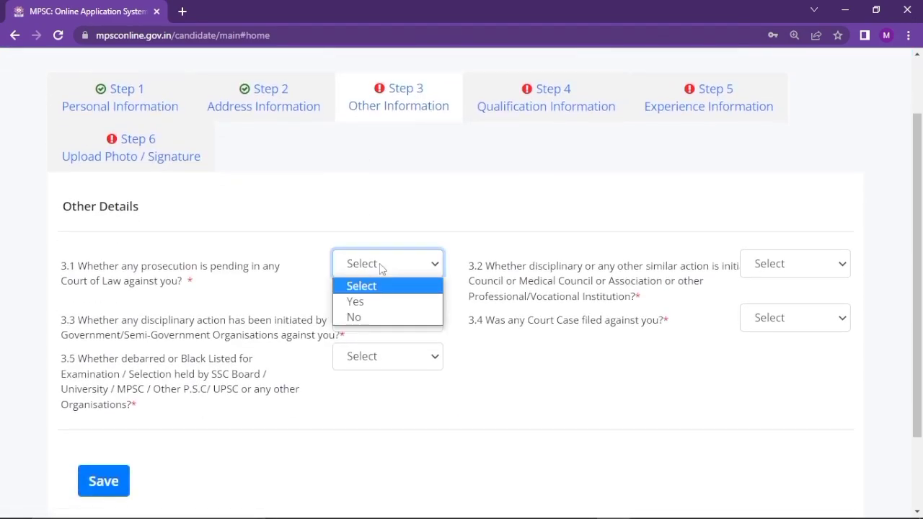
{"action": "left_click", "coordinate": [380, 318]}
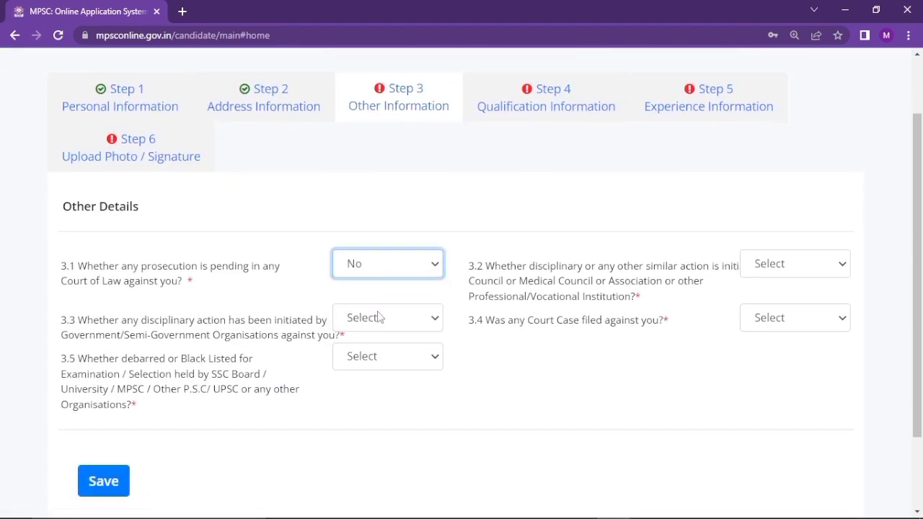
{"action": "left_click", "coordinate": [844, 264]}
{"action": "left_click", "coordinate": [819, 318]}
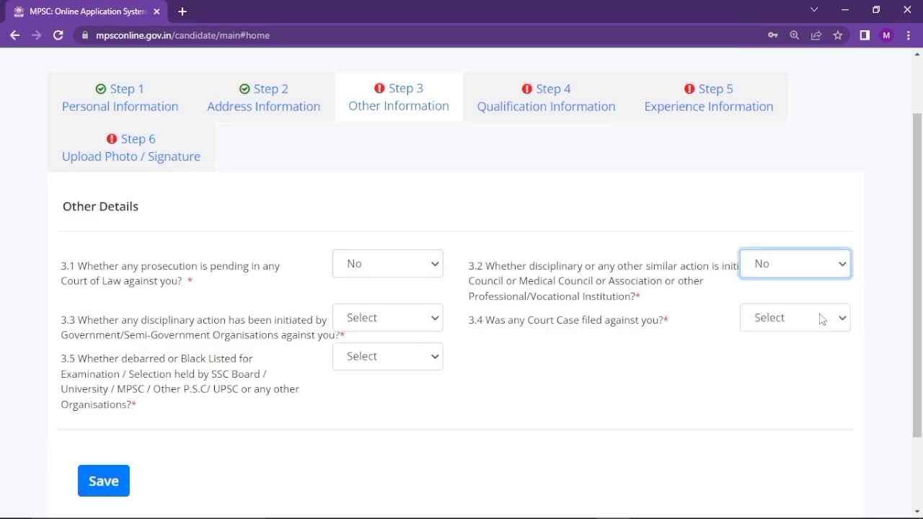
{"action": "left_click", "coordinate": [821, 319]}
{"action": "left_click", "coordinate": [763, 386]}
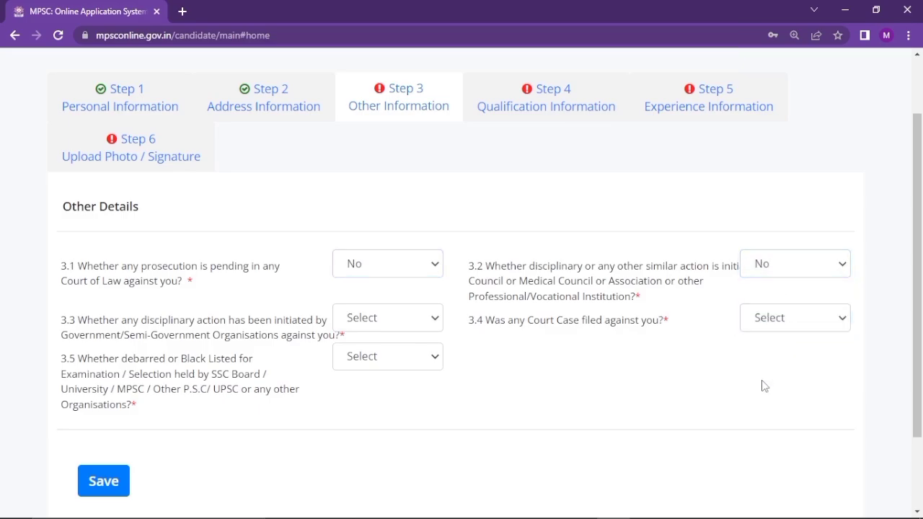
{"action": "left_click", "coordinate": [795, 328]}
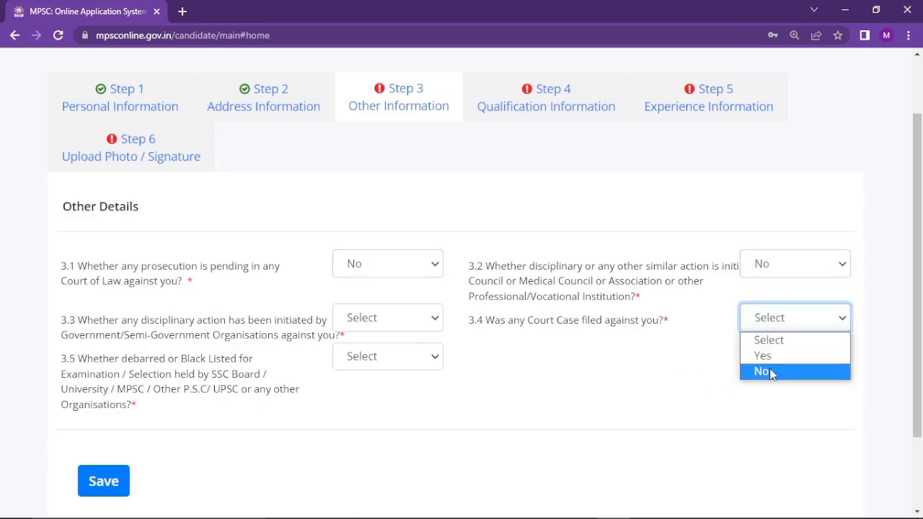
{"action": "left_click", "coordinate": [770, 372]}
Answer No to questions 3.3 and 3.5, save, and go to Step 4 Qualification Information
{"action": "left_click", "coordinate": [430, 318]}
{"action": "left_click", "coordinate": [404, 375]}
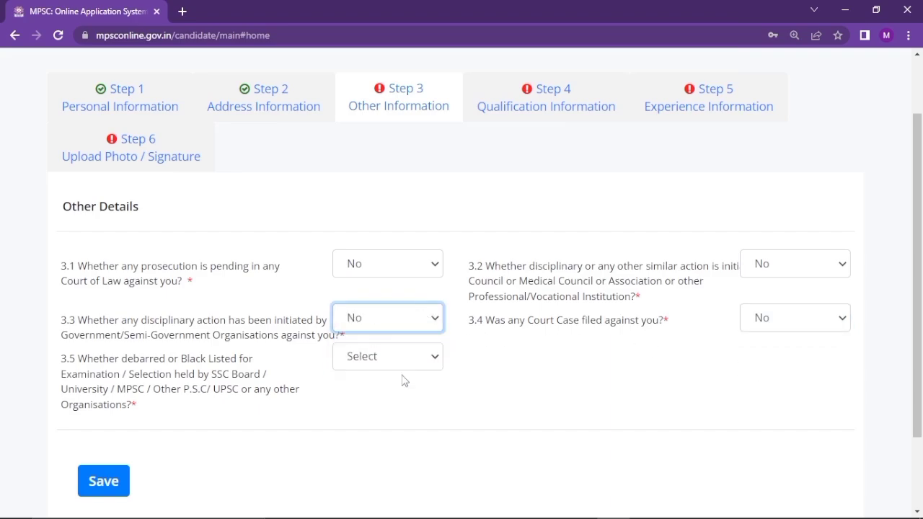
{"action": "left_click", "coordinate": [403, 359]}
{"action": "left_click", "coordinate": [393, 408]}
{"action": "left_click", "coordinate": [86, 481]}
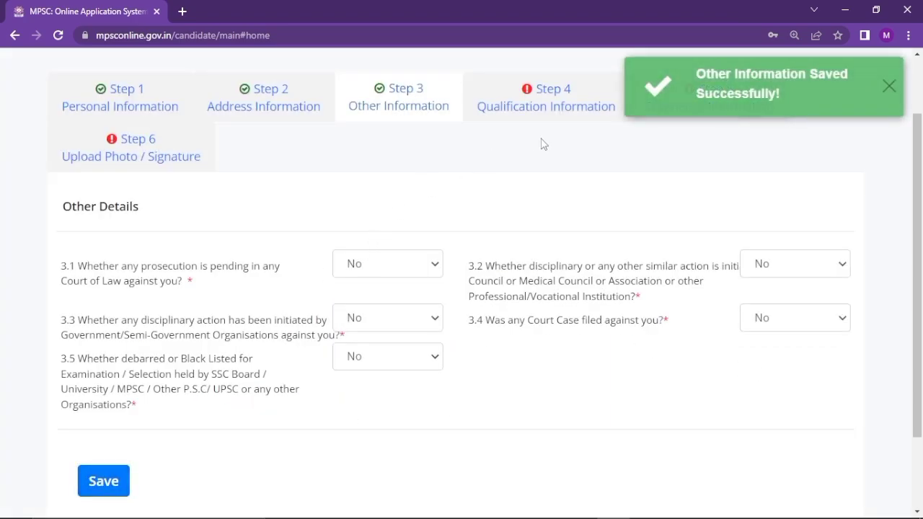
{"action": "left_click", "coordinate": [545, 124]}
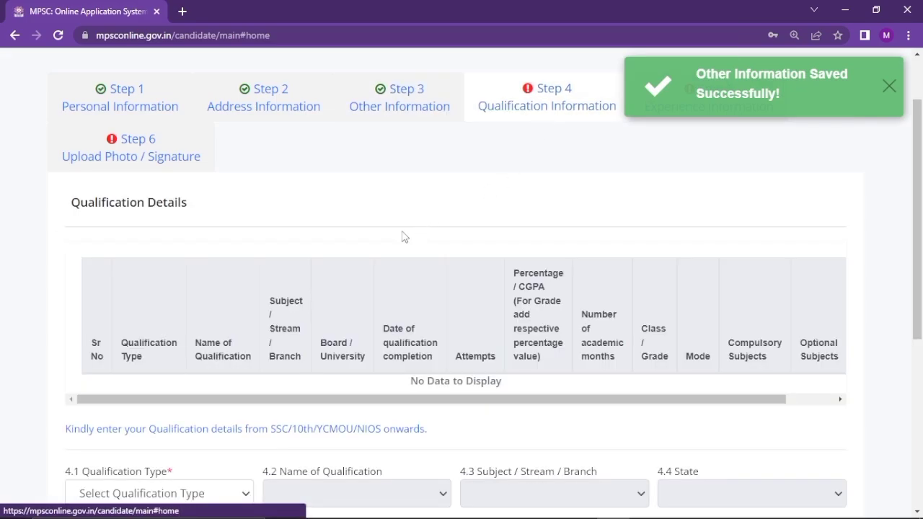
Set the first qualification's type and name to SSC
{"action": "scroll", "coordinate": [403, 237], "scroll_direction": "down", "scroll_amount": 1}
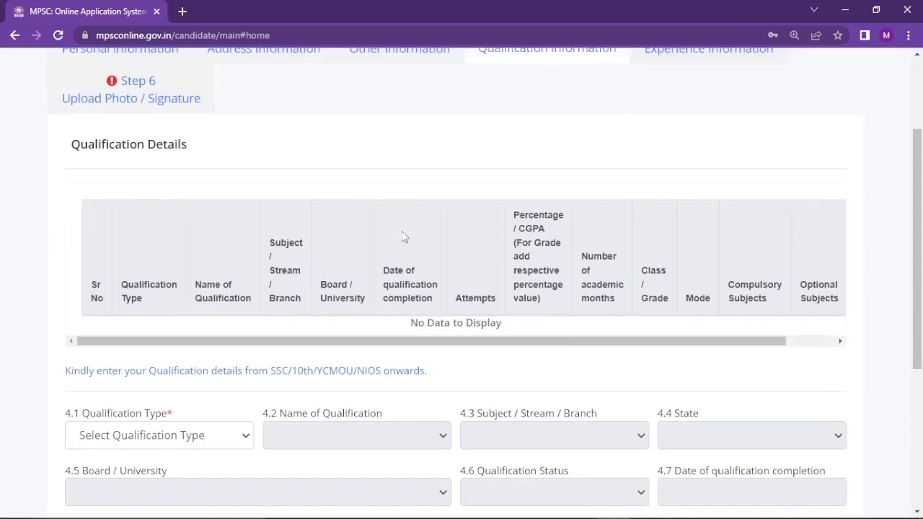
{"action": "scroll", "coordinate": [404, 236], "scroll_direction": "down", "scroll_amount": 2}
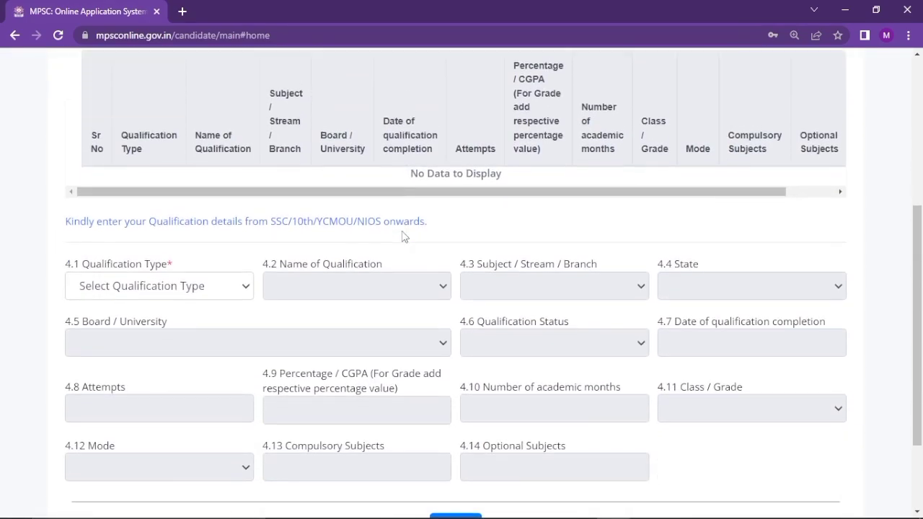
{"action": "scroll", "coordinate": [402, 232], "scroll_direction": "up", "scroll_amount": 2}
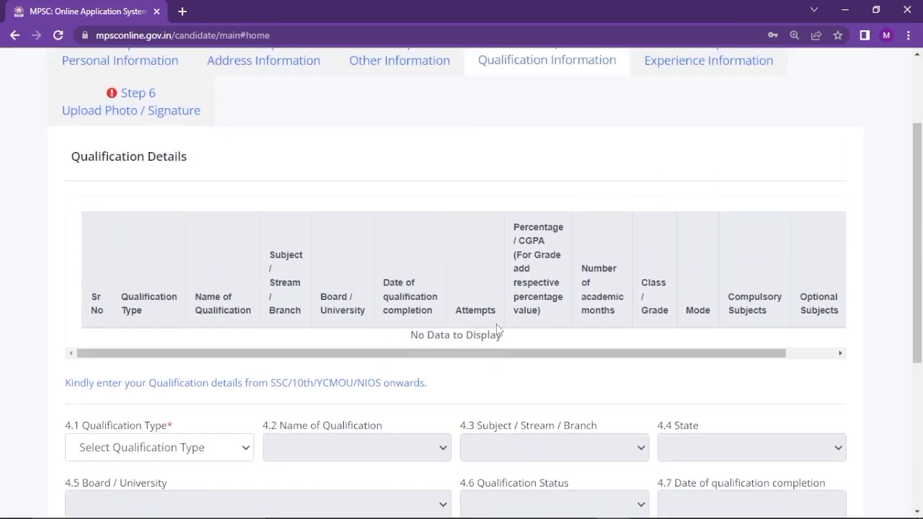
{"action": "scroll", "coordinate": [330, 364], "scroll_direction": "down", "scroll_amount": 2}
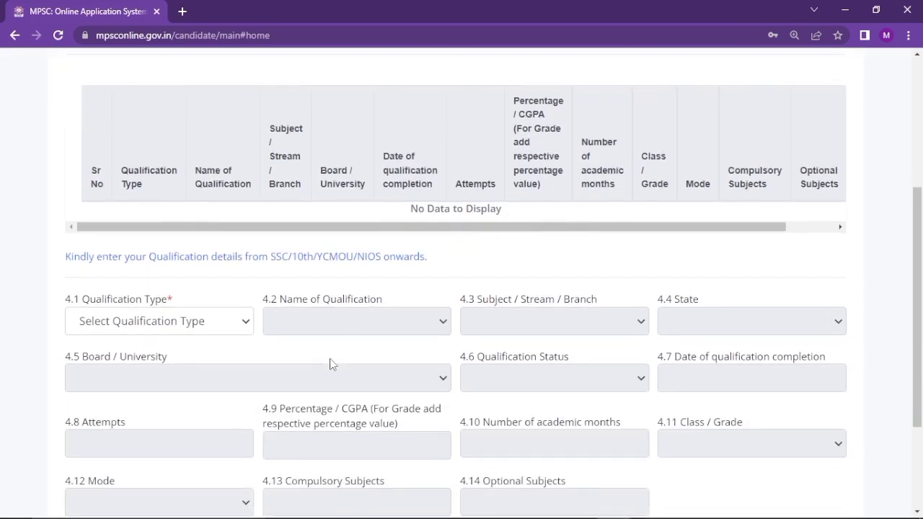
{"action": "left_click", "coordinate": [220, 326]}
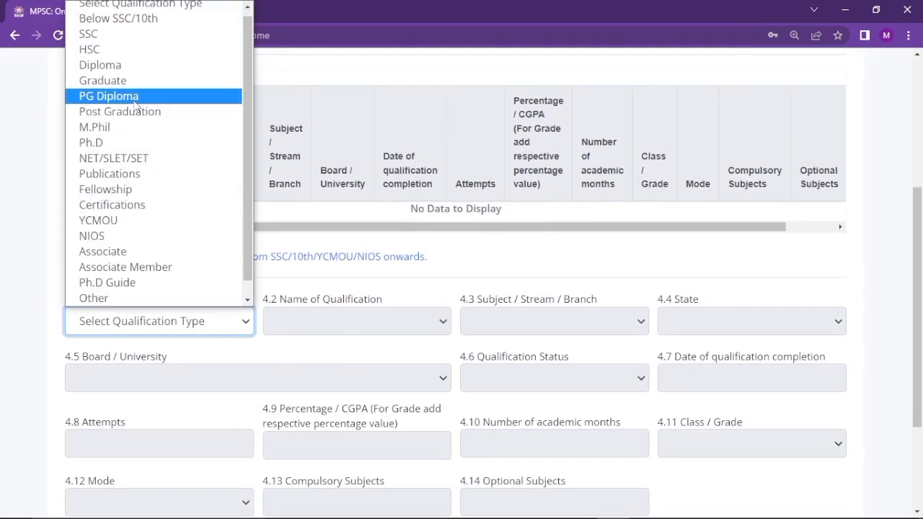
{"action": "left_click", "coordinate": [109, 35]}
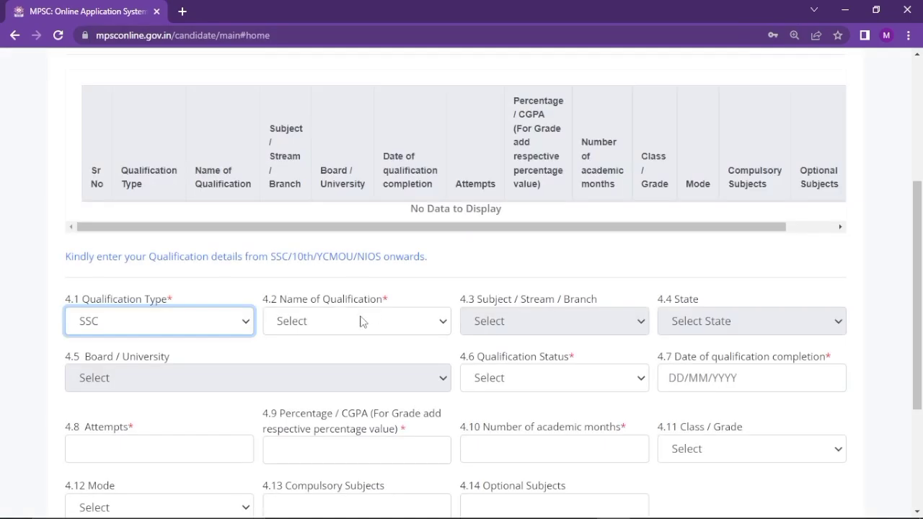
{"action": "left_click", "coordinate": [362, 322]}
{"action": "left_click", "coordinate": [326, 358]}
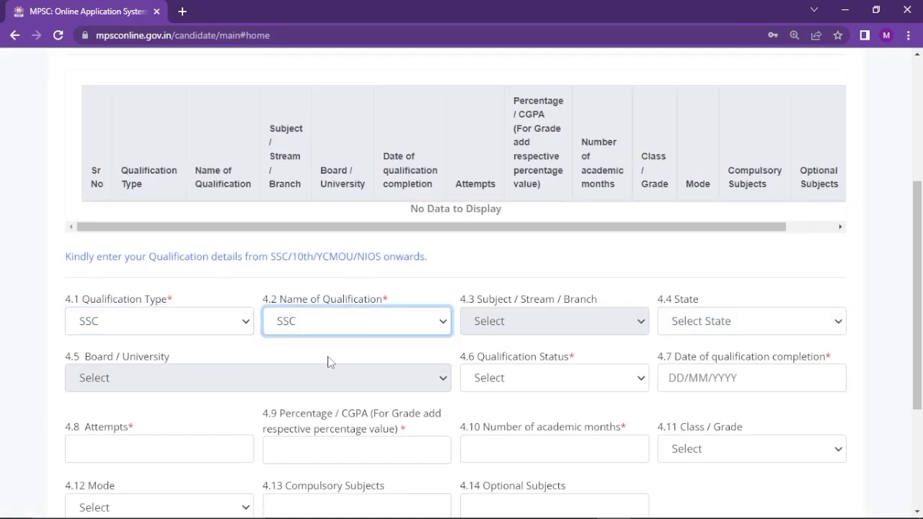
Set the SSC state to MAHARASHTRA, board to State Board, and status to Passed
{"action": "left_click", "coordinate": [684, 329]}
{"action": "scroll", "coordinate": [704, 274], "scroll_direction": "down", "scroll_amount": 1}
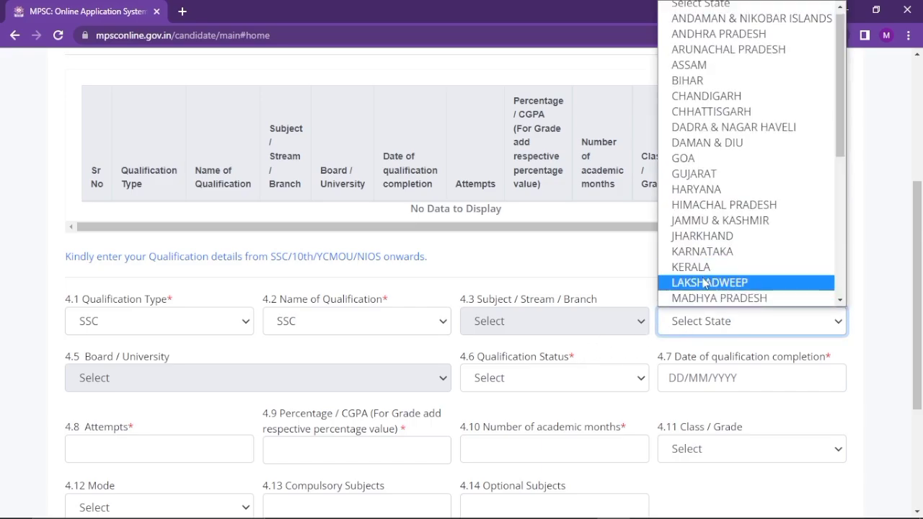
{"action": "scroll", "coordinate": [703, 301], "scroll_direction": "down", "scroll_amount": 3}
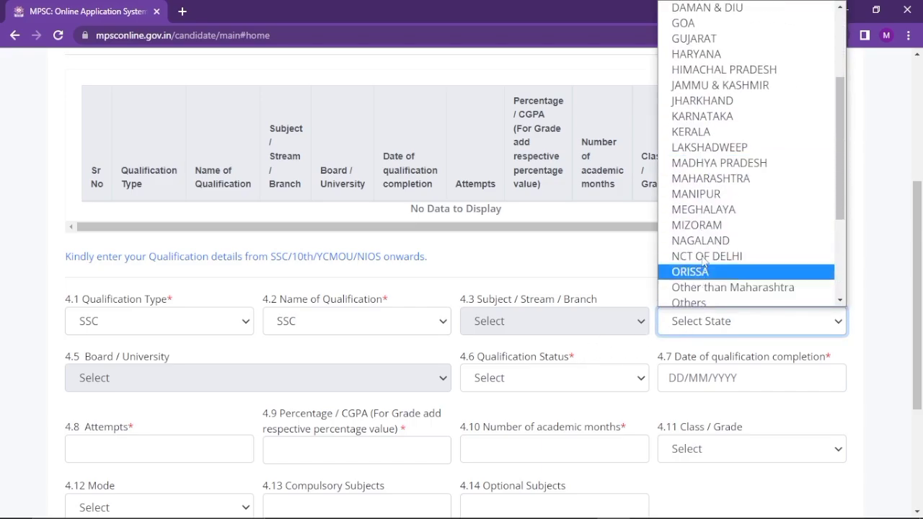
{"action": "left_click", "coordinate": [711, 179]}
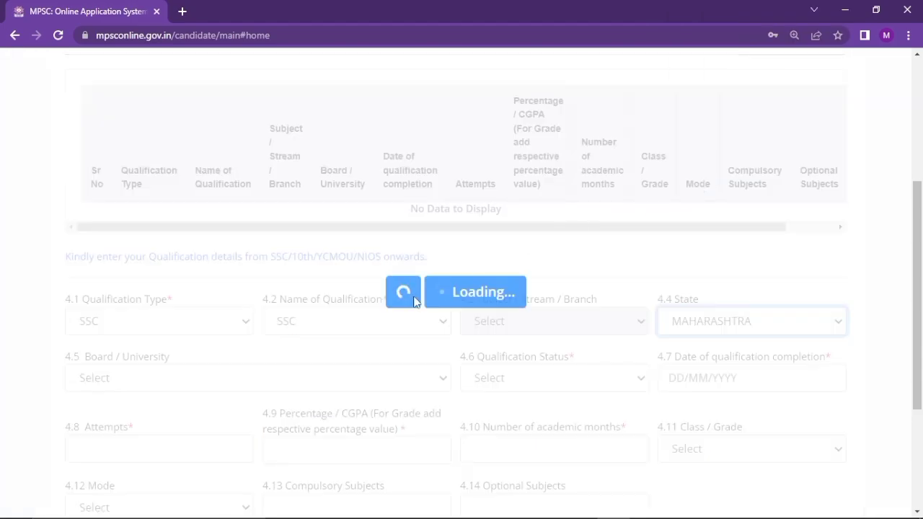
{"action": "left_click", "coordinate": [245, 379]}
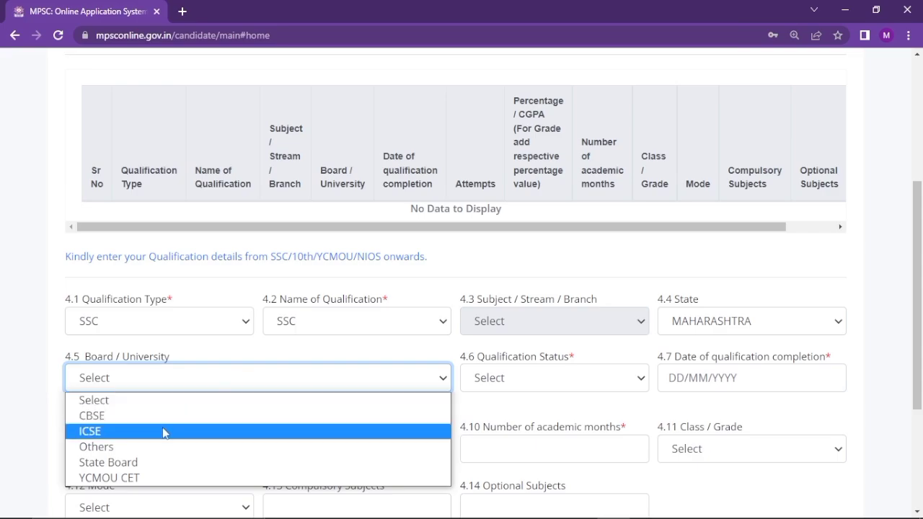
{"action": "left_click", "coordinate": [134, 469]}
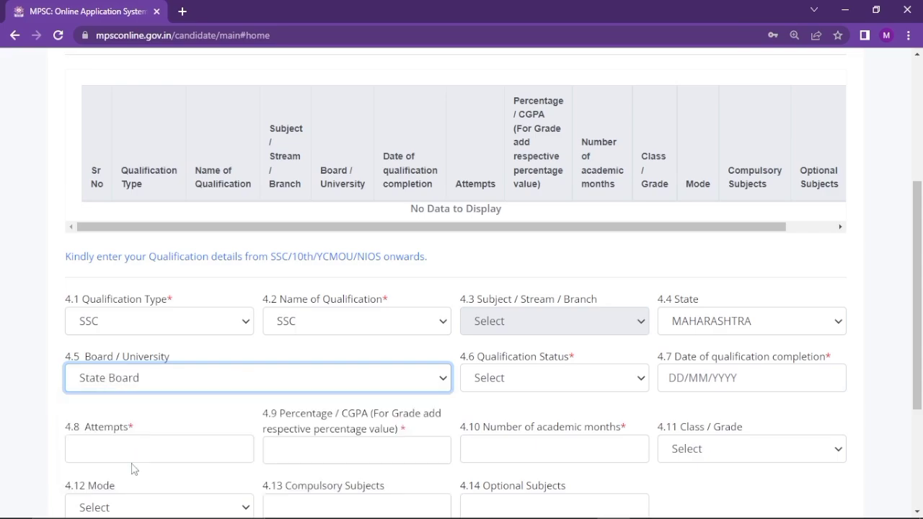
{"action": "left_click", "coordinate": [566, 390]}
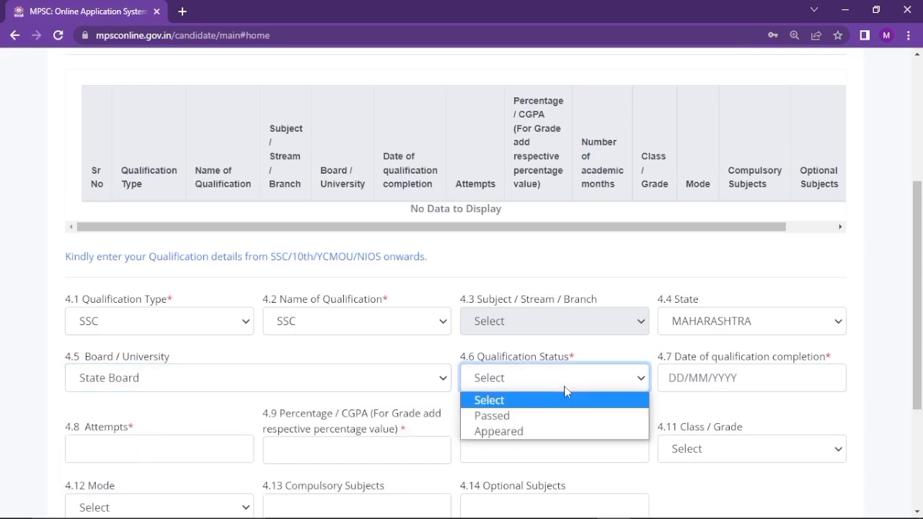
{"action": "left_click", "coordinate": [537, 415]}
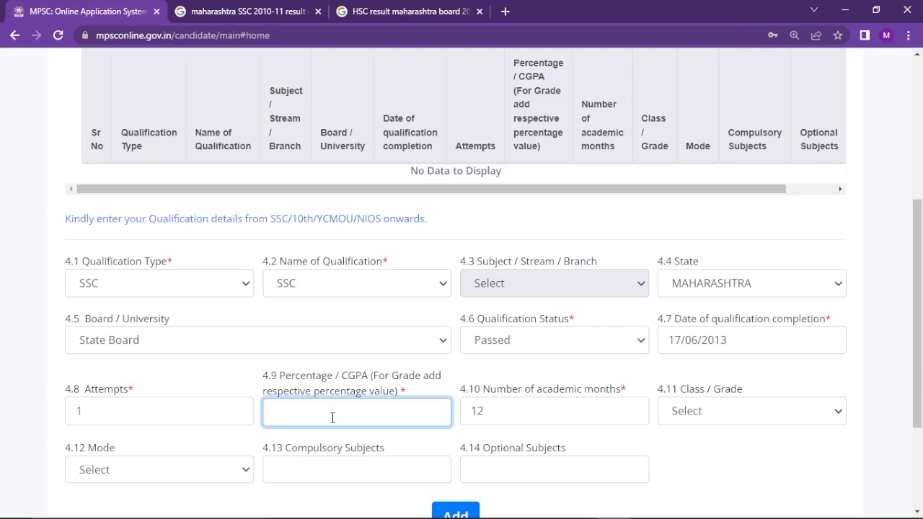
Enter 76.00 percent for SSC and set the class to First Class with Distinction
{"action": "type", "text": "76.00"}
{"action": "left_click", "coordinate": [527, 414]}
{"action": "left_click", "coordinate": [708, 412]}
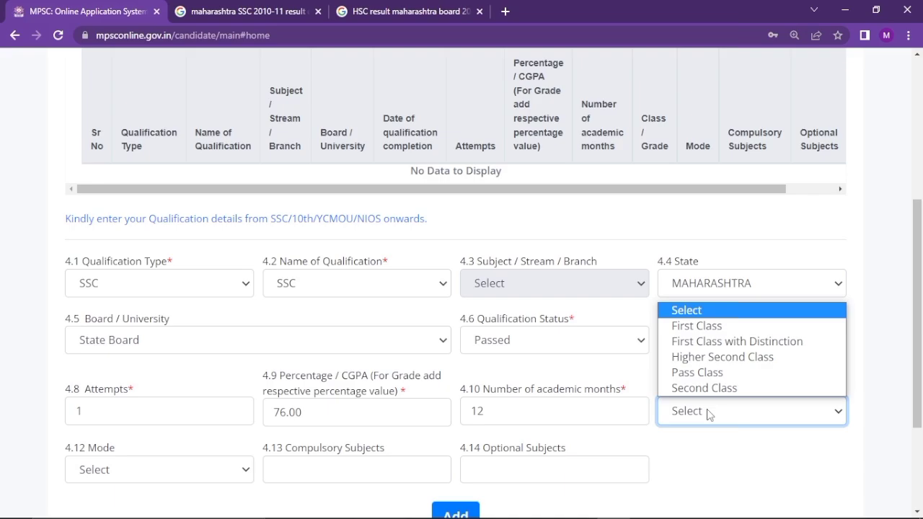
{"action": "left_click", "coordinate": [720, 340]}
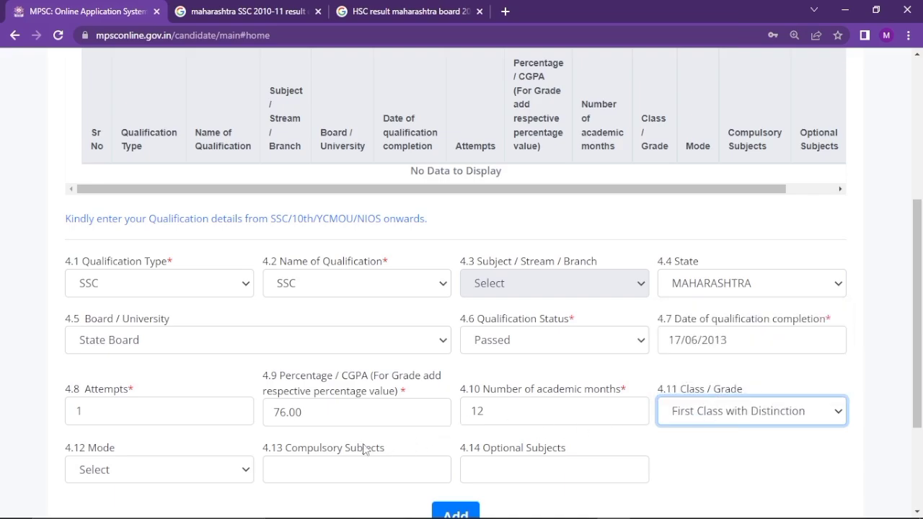
Add the SSC row to the qualification table and begin the next entry's type
{"action": "left_click", "coordinate": [223, 471]}
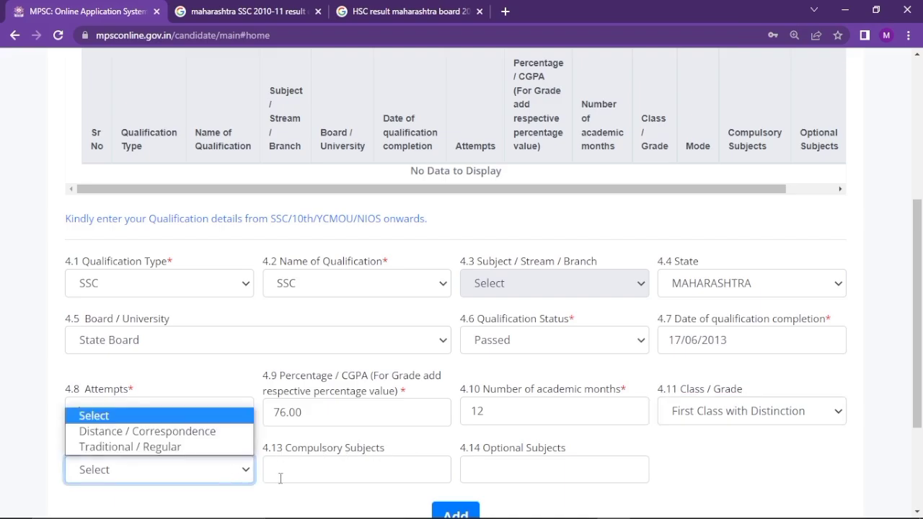
{"action": "left_click", "coordinate": [308, 497]}
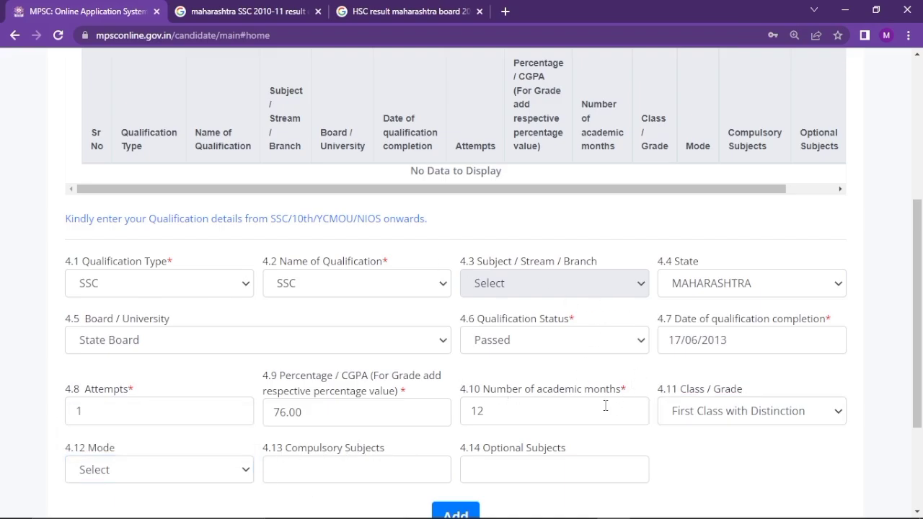
{"action": "scroll", "coordinate": [606, 406], "scroll_direction": "down", "scroll_amount": 1}
{"action": "left_click", "coordinate": [464, 474]}
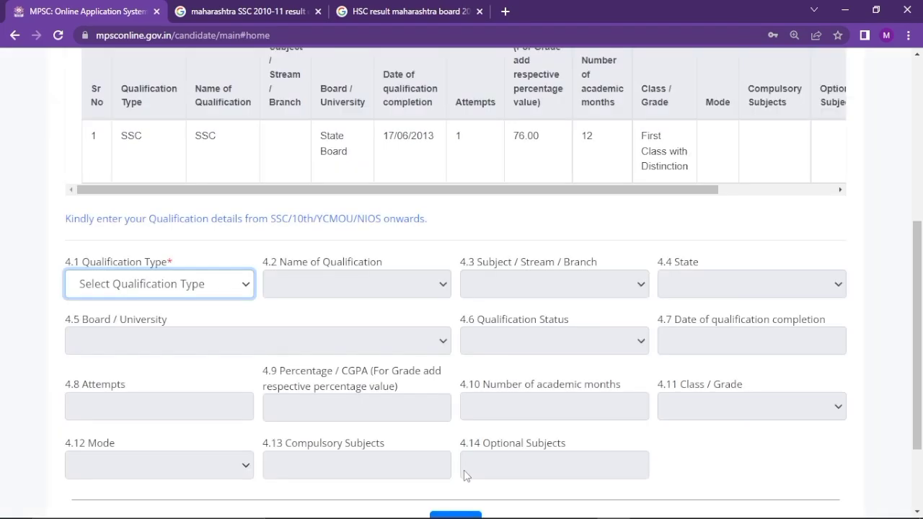
{"action": "left_click", "coordinate": [226, 292]}
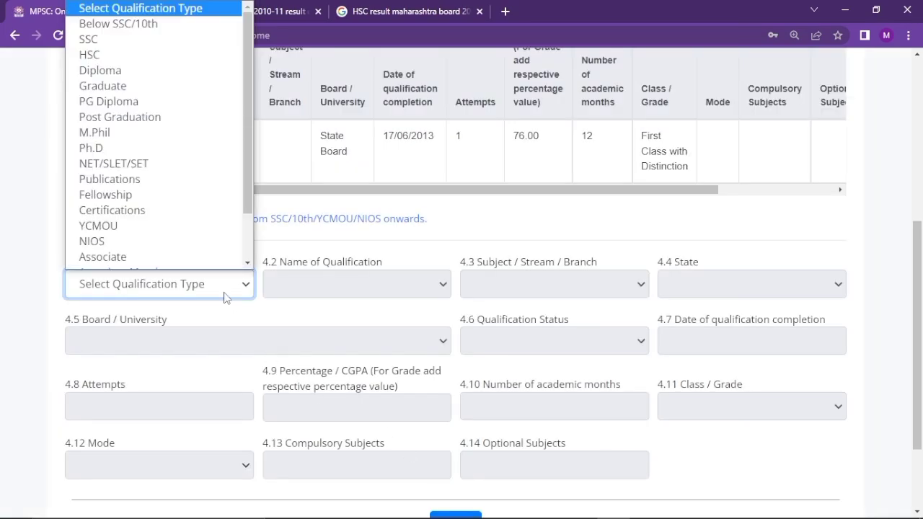
Choose HSC as qualification type and name, with Science as the stream
{"action": "left_click", "coordinate": [109, 55]}
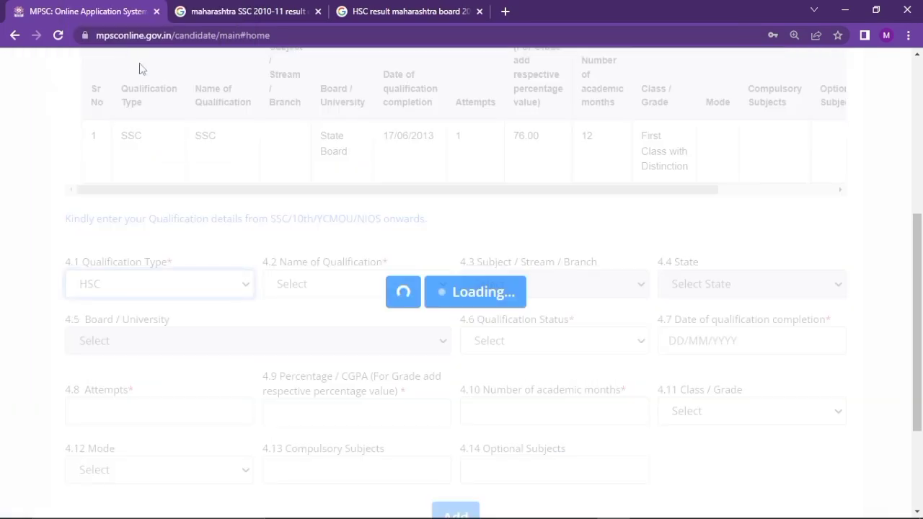
{"action": "left_click", "coordinate": [394, 293]}
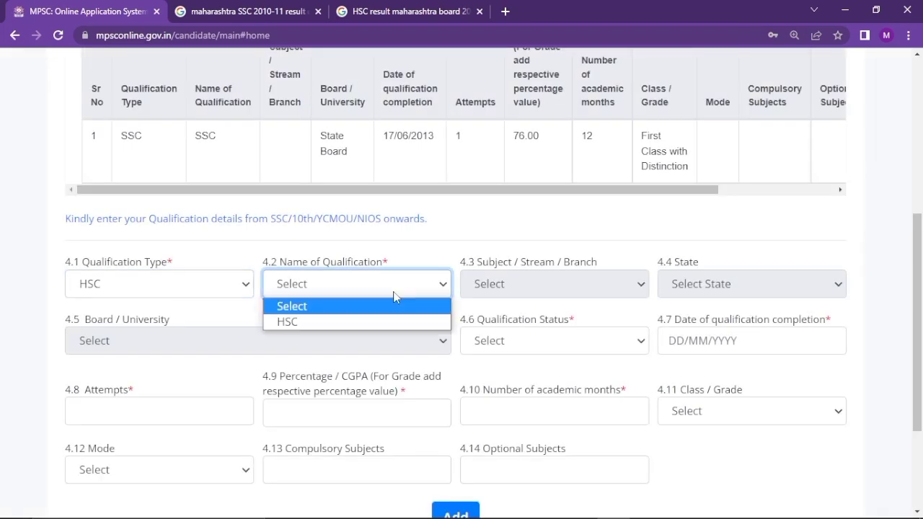
{"action": "left_click", "coordinate": [369, 327]}
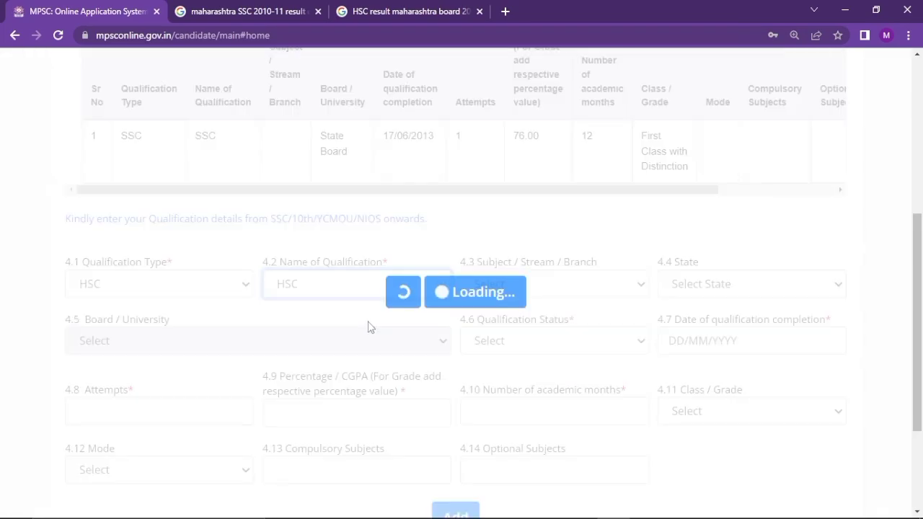
{"action": "left_click", "coordinate": [536, 289]}
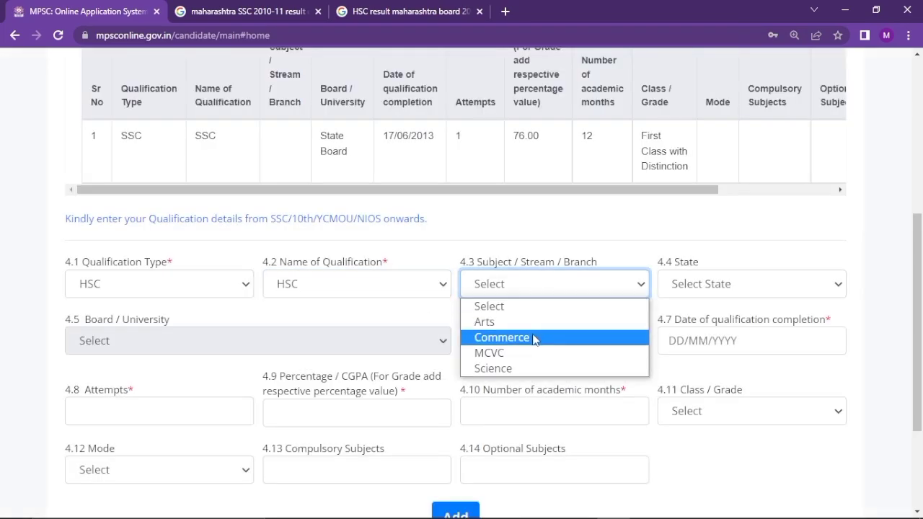
{"action": "left_click", "coordinate": [512, 367]}
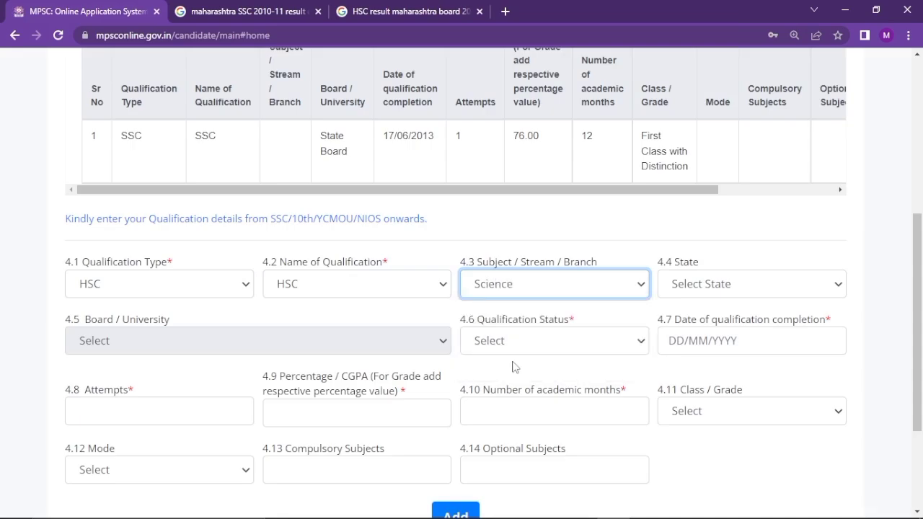
Set the HSC state to MAHARASHTRA
{"action": "left_click", "coordinate": [691, 292]}
{"action": "key", "text": "m"}
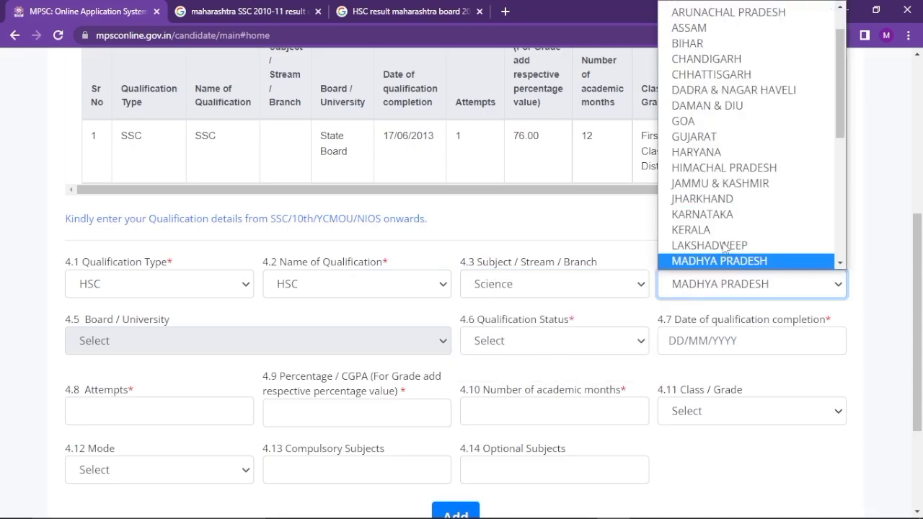
{"action": "key", "text": "Down"}
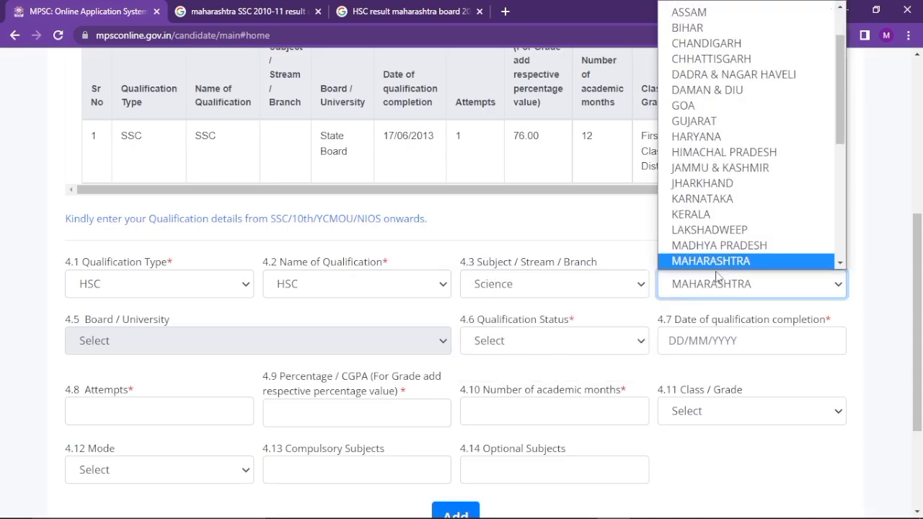
{"action": "left_click", "coordinate": [719, 264]}
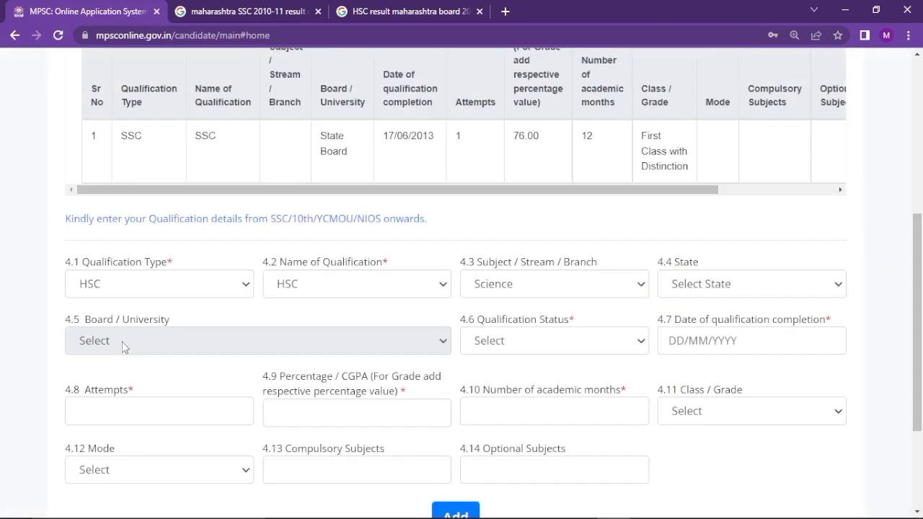
{"action": "left_click", "coordinate": [703, 289]}
{"action": "key", "text": "m"}
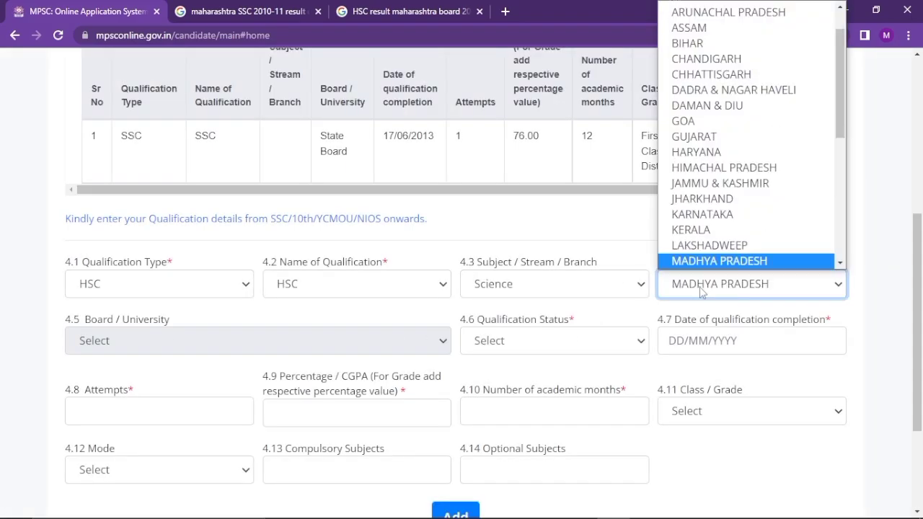
{"action": "key", "text": "Down"}
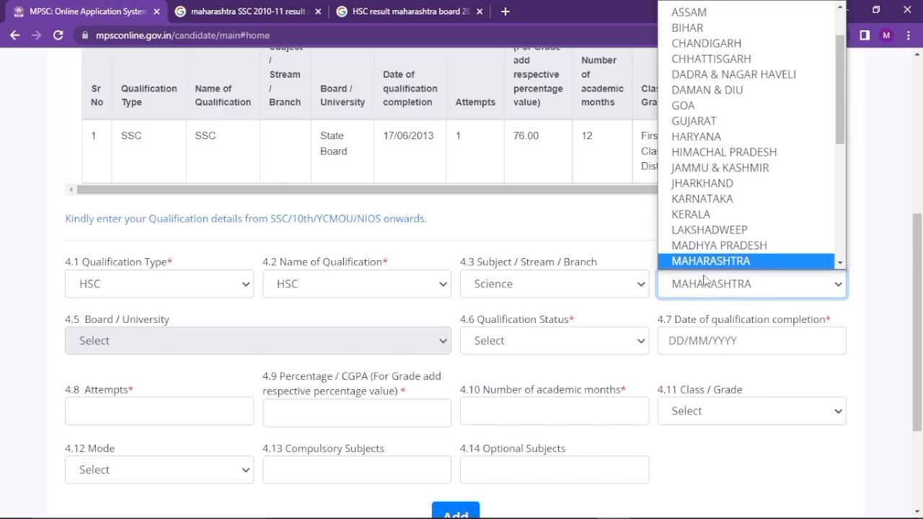
{"action": "left_click", "coordinate": [703, 284]}
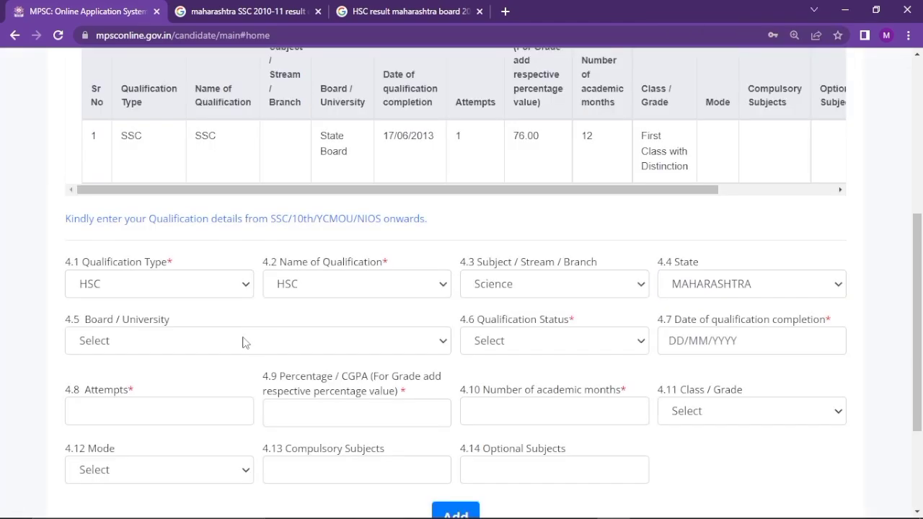
Set the HSC board to State Board and the status to Passed
{"action": "left_click", "coordinate": [243, 342]}
{"action": "left_click", "coordinate": [189, 428]}
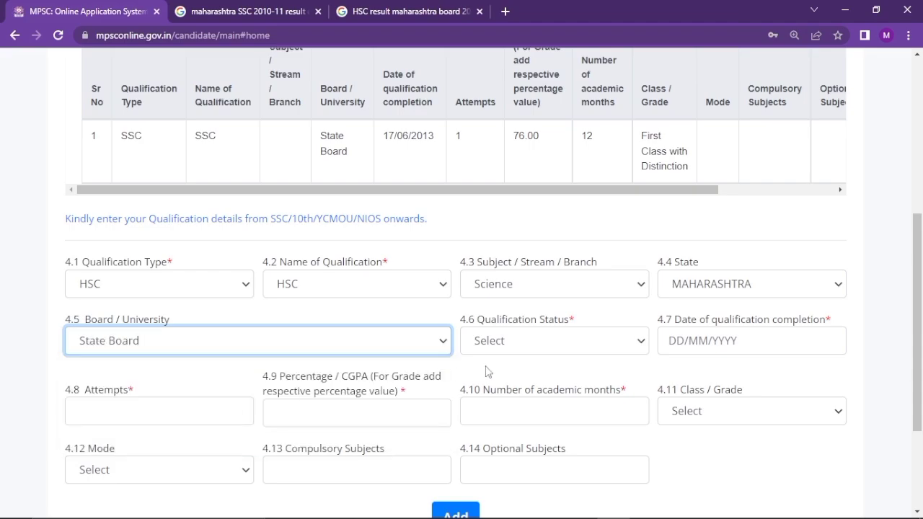
{"action": "left_click", "coordinate": [522, 343]}
{"action": "left_click", "coordinate": [521, 361]}
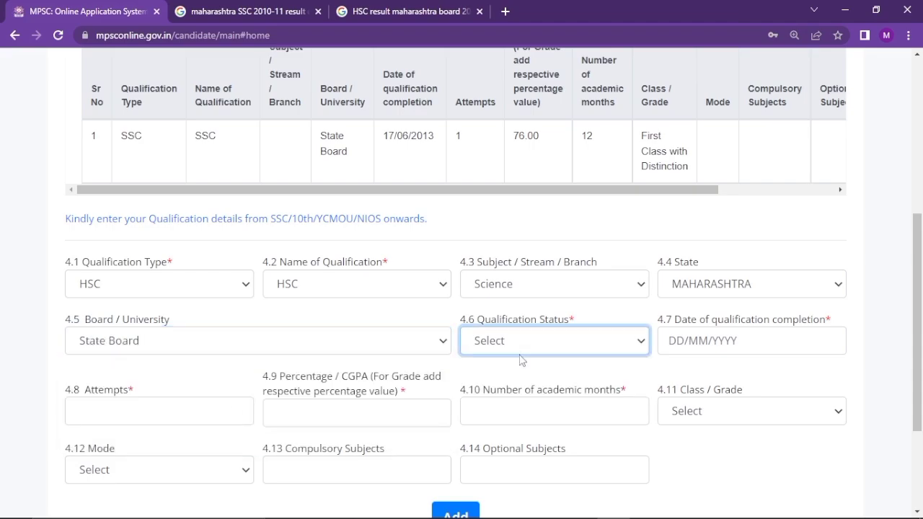
{"action": "left_click", "coordinate": [522, 351]}
{"action": "left_click", "coordinate": [541, 378]}
{"action": "left_click", "coordinate": [686, 351]}
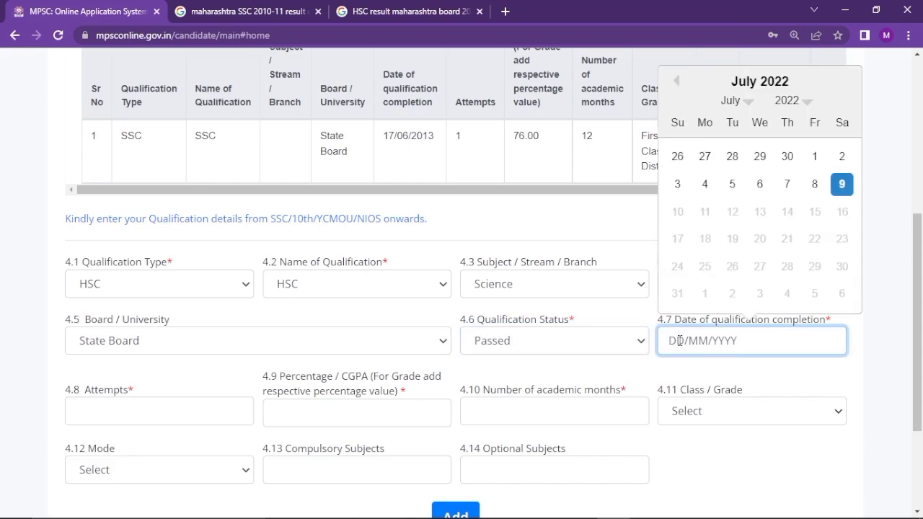
Enter HSC date 30/05/2013, 1 attempt, 54.33 percent and 12 academic months
{"action": "type", "text": "30/05/2013"}
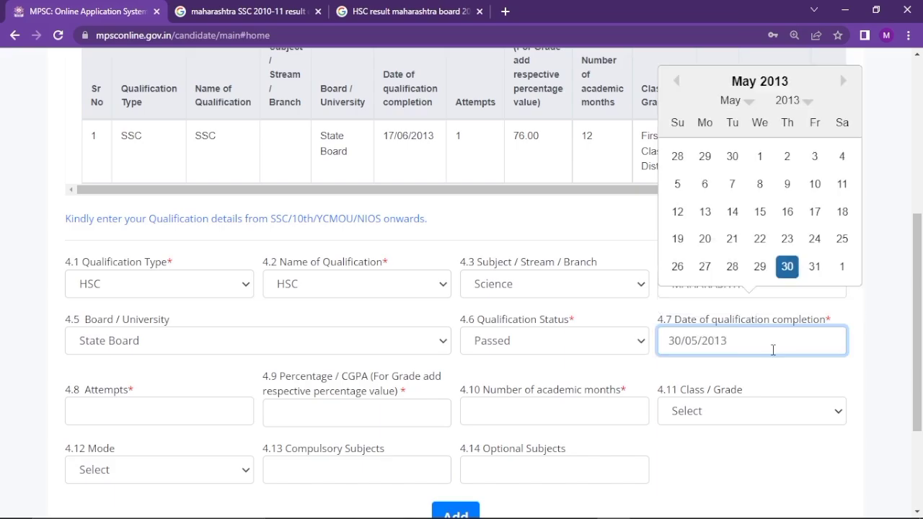
{"action": "left_click", "coordinate": [221, 409]}
{"action": "type", "text": "1"}
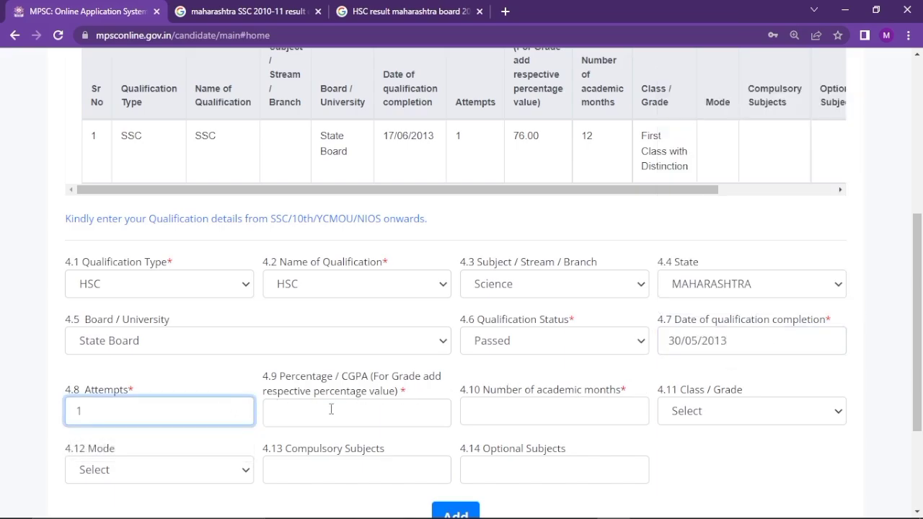
{"action": "left_click", "coordinate": [331, 409]}
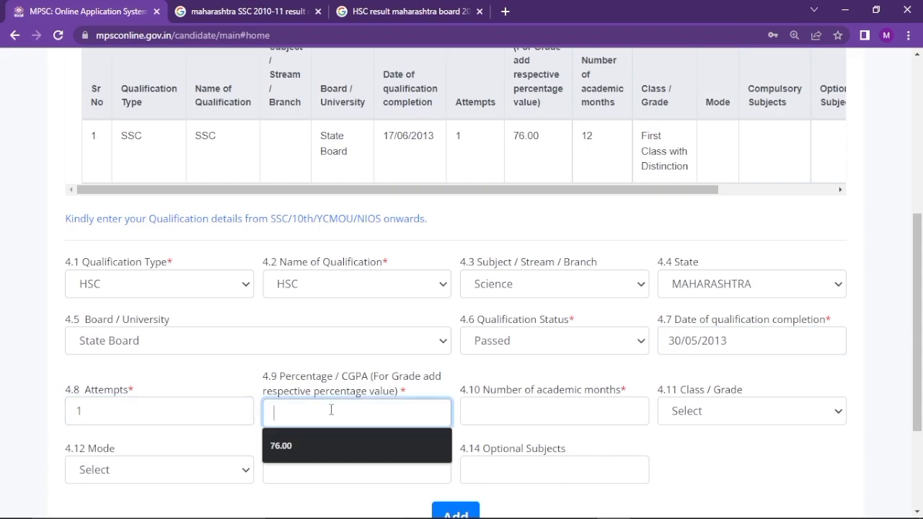
{"action": "type", "text": "54.33"}
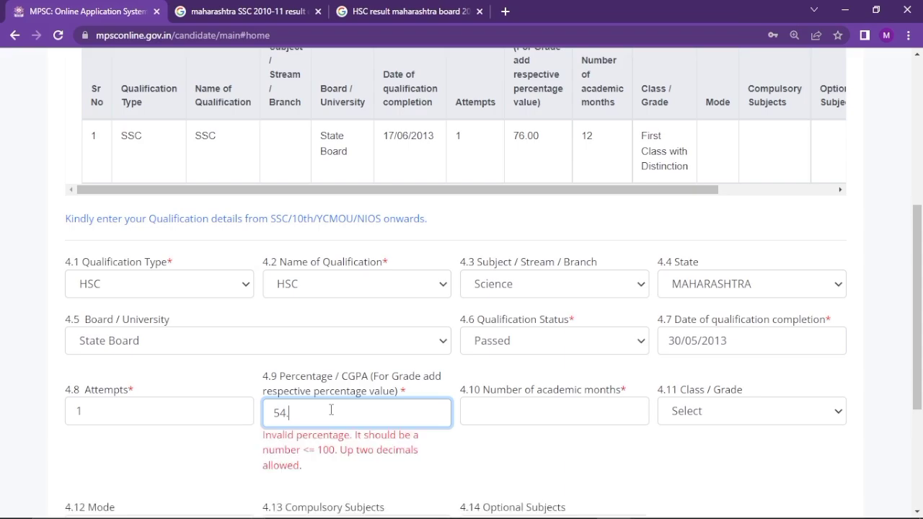
{"action": "left_click", "coordinate": [533, 409]}
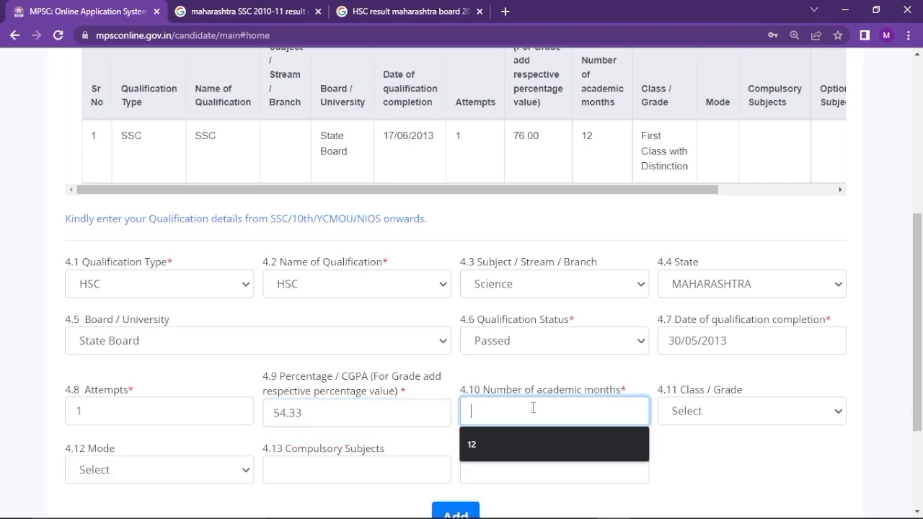
{"action": "type", "text": "12"}
Choose First Class and Traditional / Regular mode, then add the HSC row
{"action": "left_click", "coordinate": [719, 414]}
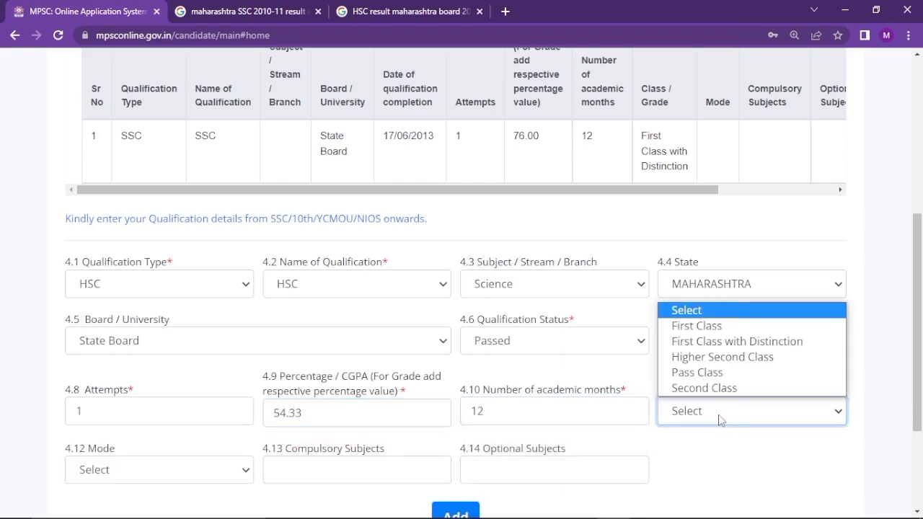
{"action": "left_click", "coordinate": [730, 325]}
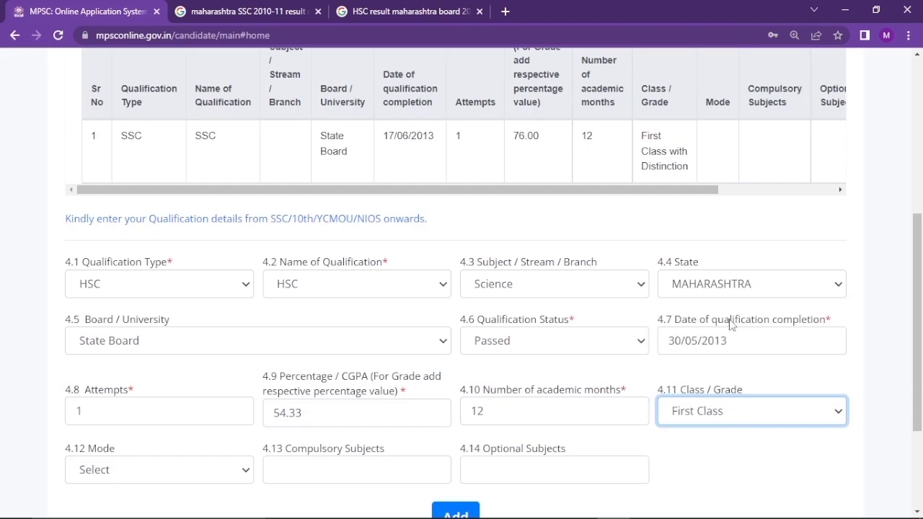
{"action": "left_click", "coordinate": [101, 470]}
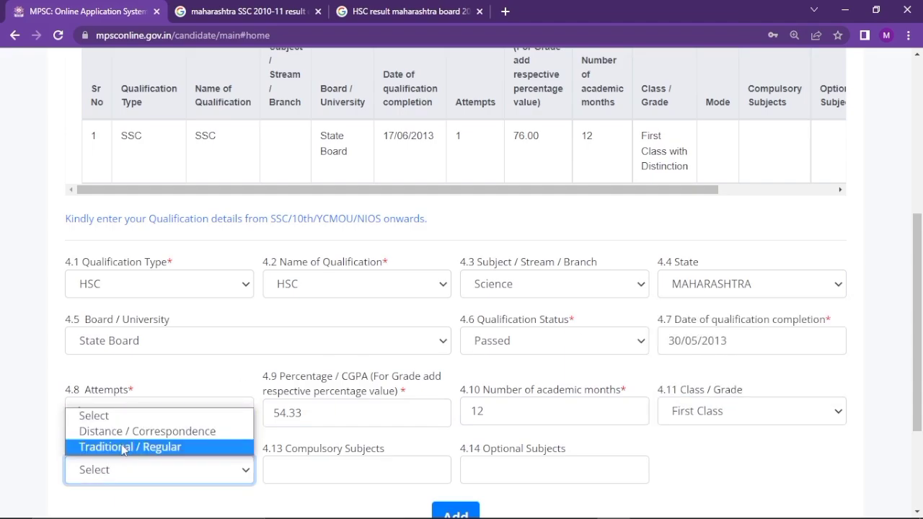
{"action": "left_click", "coordinate": [121, 447]}
{"action": "scroll", "coordinate": [443, 443], "scroll_direction": "down", "scroll_amount": 3}
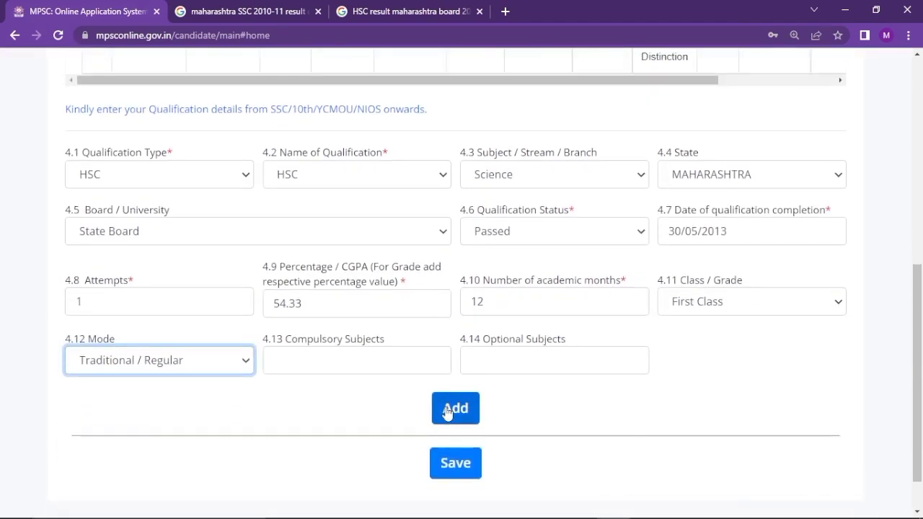
{"action": "left_click", "coordinate": [455, 409]}
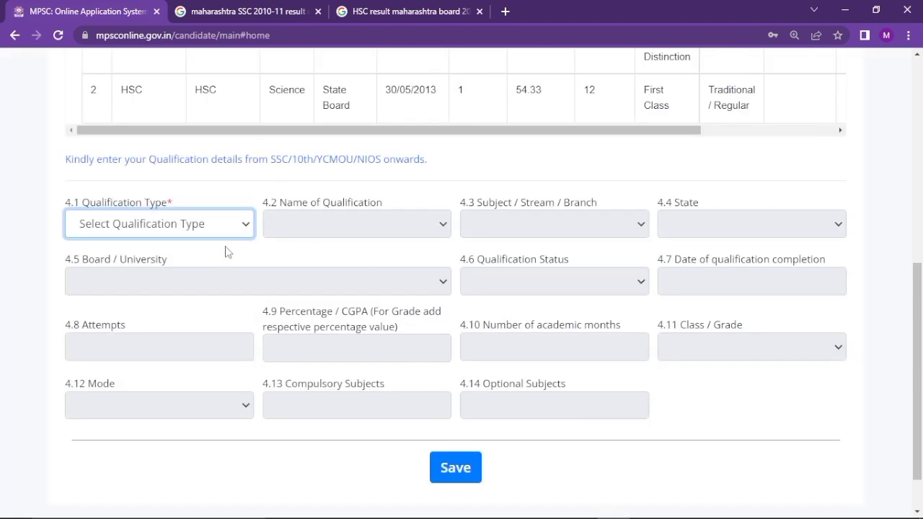
Start the third qualification as Graduate type with B.Sc as the name
{"action": "left_click", "coordinate": [212, 217]}
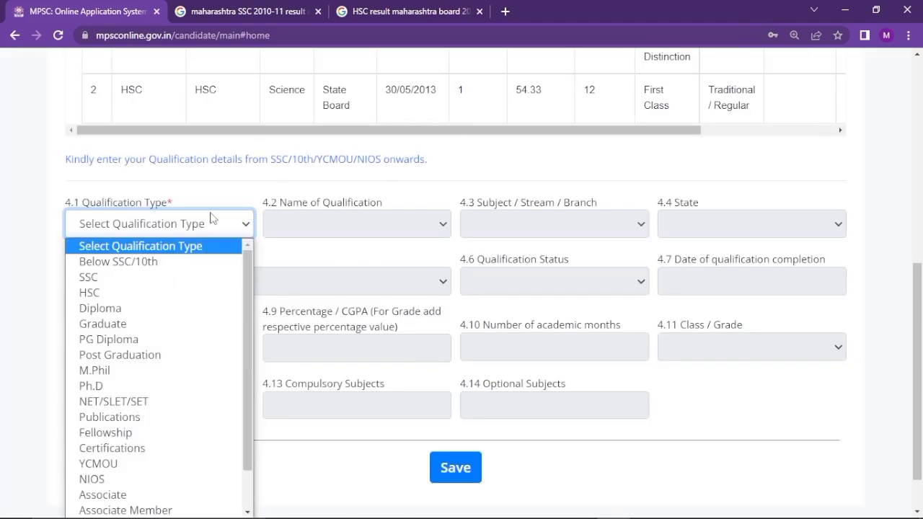
{"action": "left_click", "coordinate": [147, 326]}
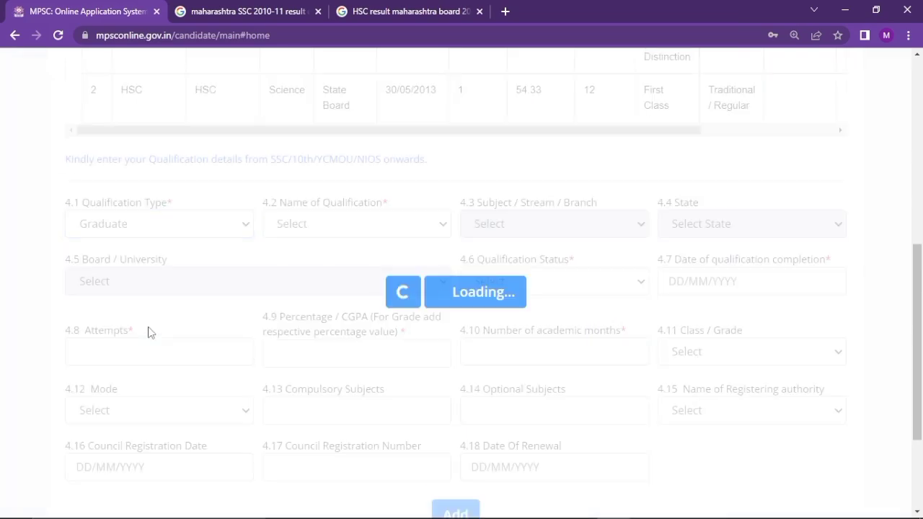
{"action": "left_click", "coordinate": [297, 232]}
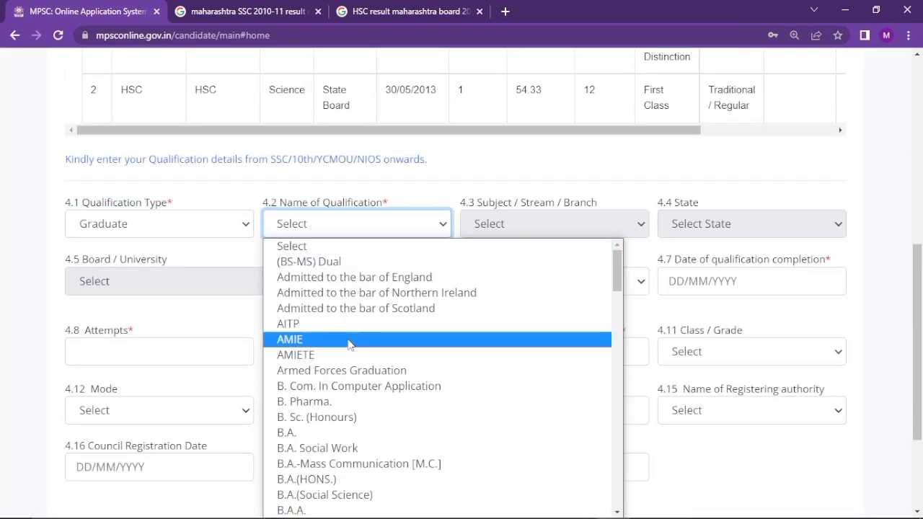
{"action": "scroll", "coordinate": [339, 389], "scroll_direction": "down", "scroll_amount": 5}
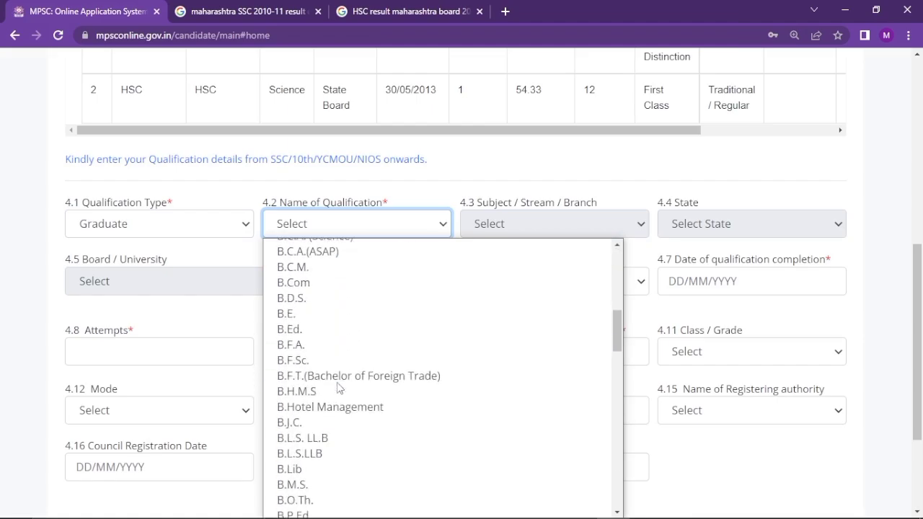
{"action": "scroll", "coordinate": [339, 390], "scroll_direction": "down", "scroll_amount": 2}
{"action": "left_click", "coordinate": [339, 404]}
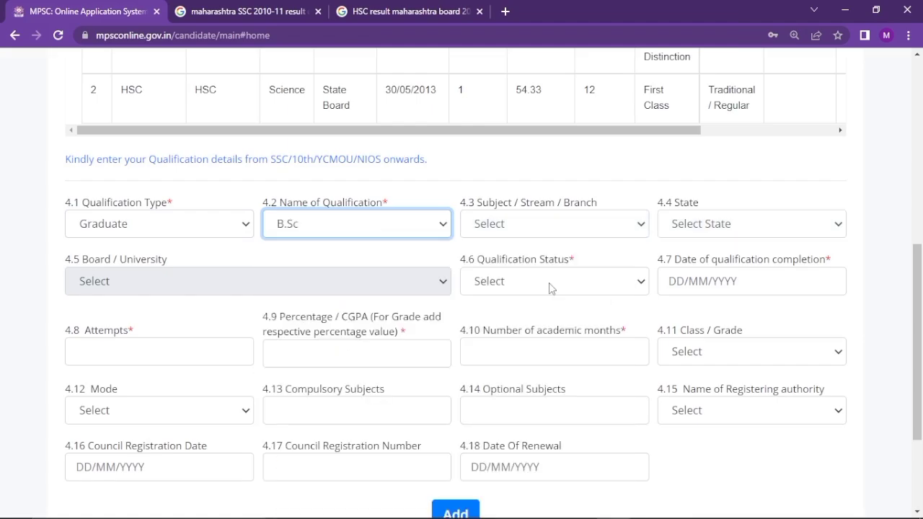
Complete the B.Sc details (27/08/2021, 1 attempt, 58.37%, 36 months) and add it as row 3
{"action": "left_click", "coordinate": [600, 229]}
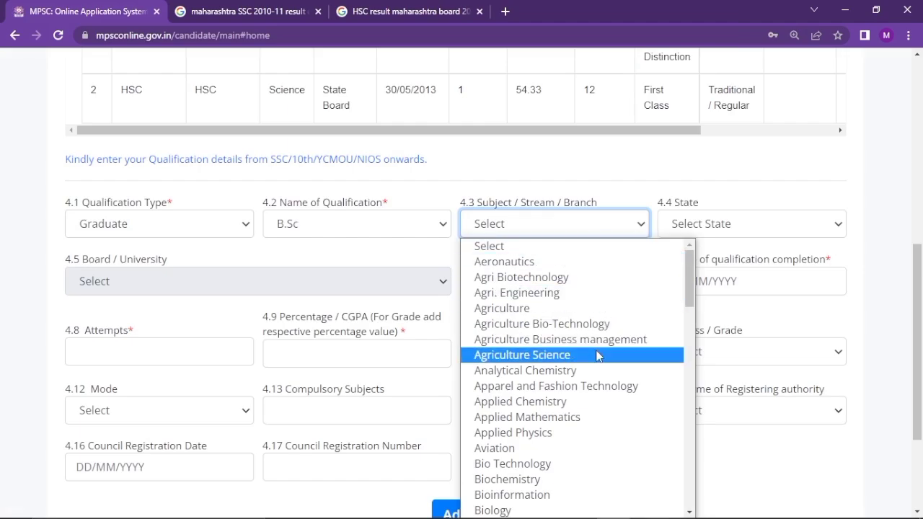
{"action": "scroll", "coordinate": [598, 354], "scroll_direction": "down", "scroll_amount": 5}
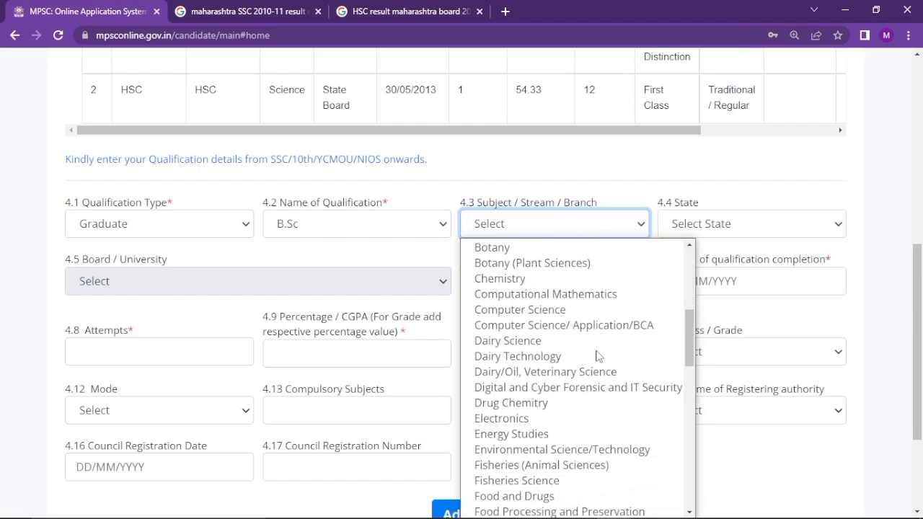
{"action": "scroll", "coordinate": [598, 357], "scroll_direction": "down", "scroll_amount": 6}
{"action": "scroll", "coordinate": [597, 357], "scroll_direction": "up", "scroll_amount": 10}
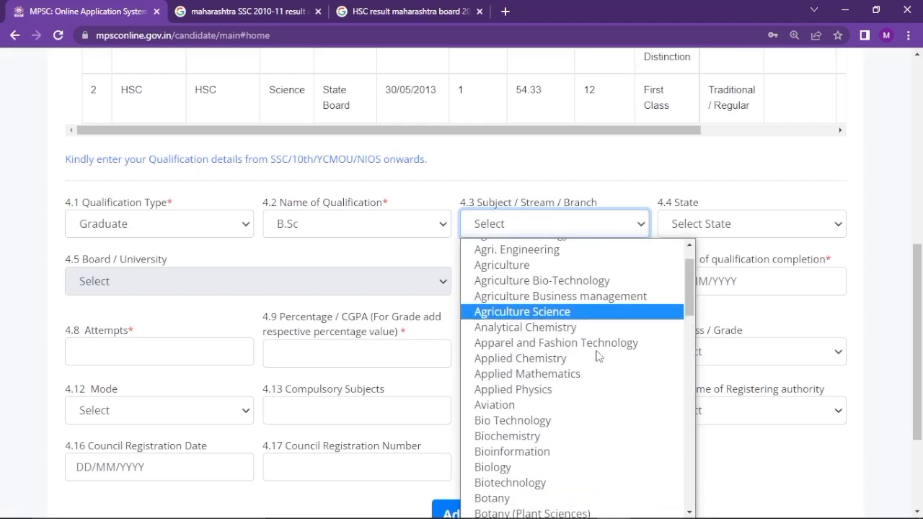
{"action": "scroll", "coordinate": [597, 356], "scroll_direction": "up", "scroll_amount": 2}
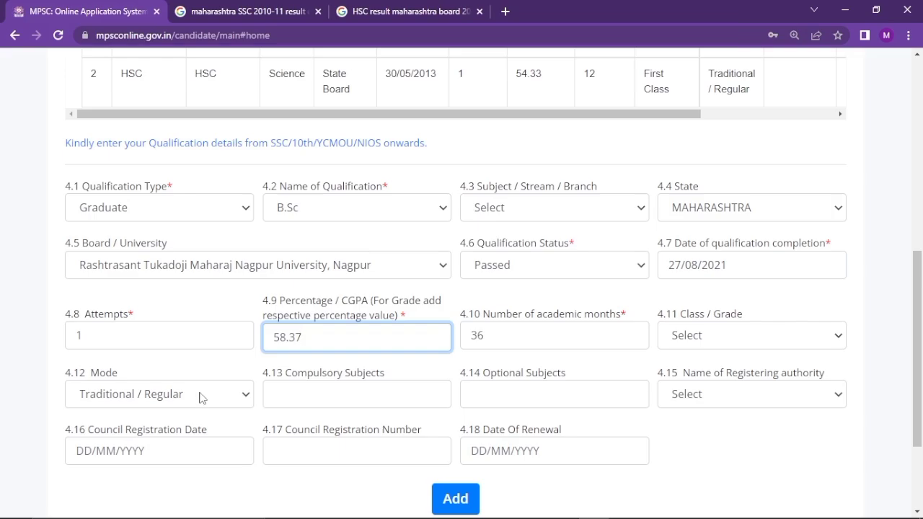
{"action": "left_click", "coordinate": [456, 499]}
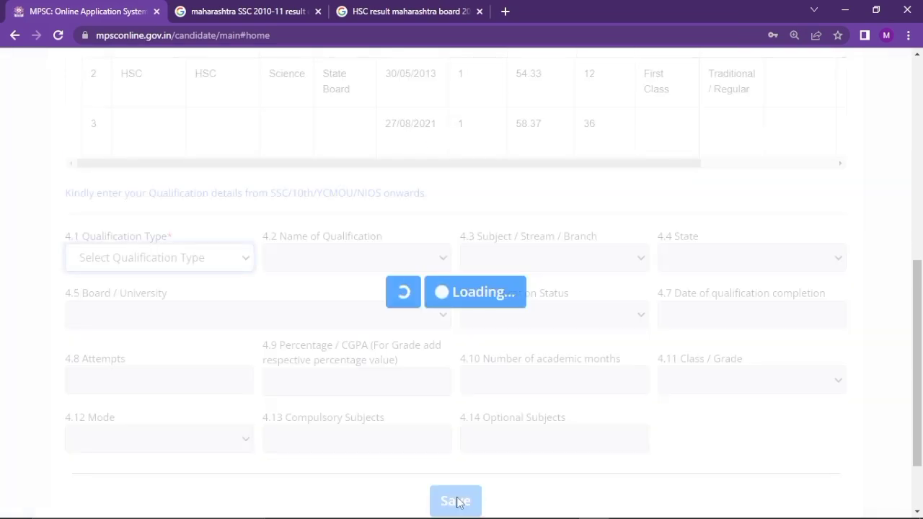
Save and confirm the three qualifications, then open Step 5 Experience Information
{"action": "scroll", "coordinate": [457, 501], "scroll_direction": "up", "scroll_amount": 2}
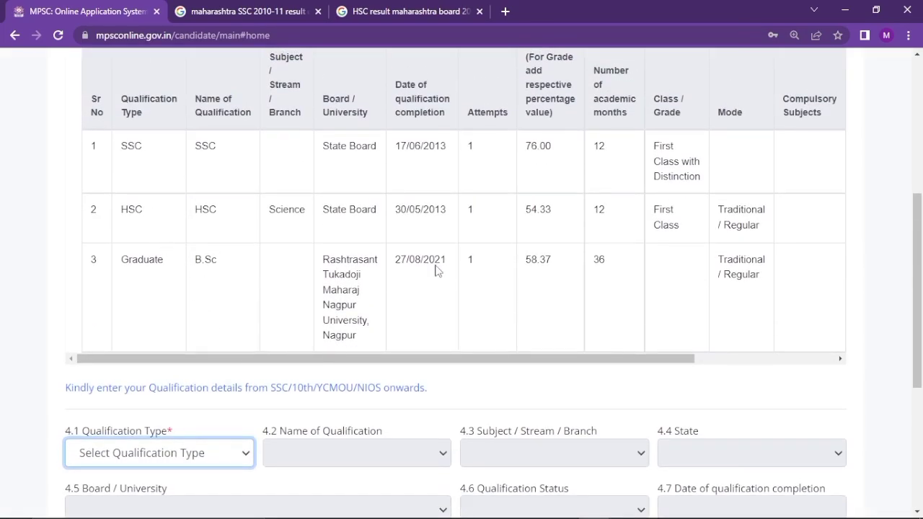
{"action": "scroll", "coordinate": [435, 270], "scroll_direction": "down", "scroll_amount": 4}
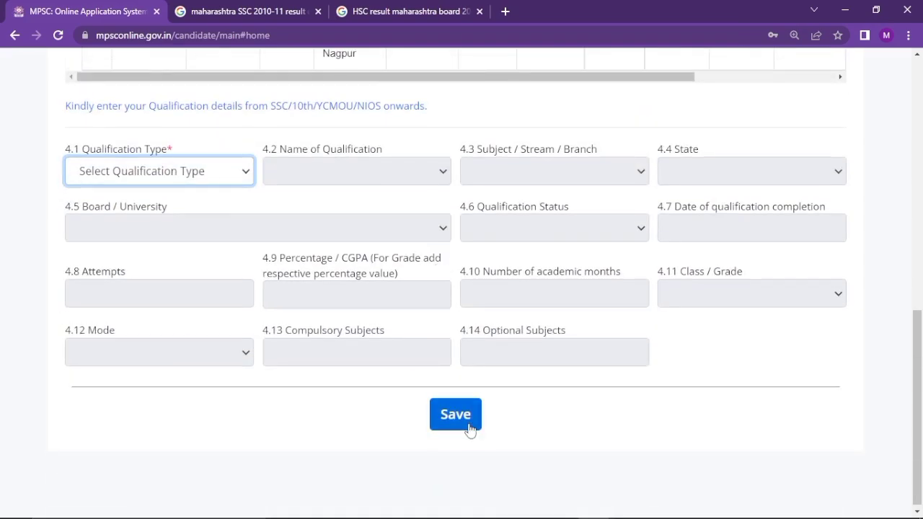
{"action": "left_click", "coordinate": [468, 427]}
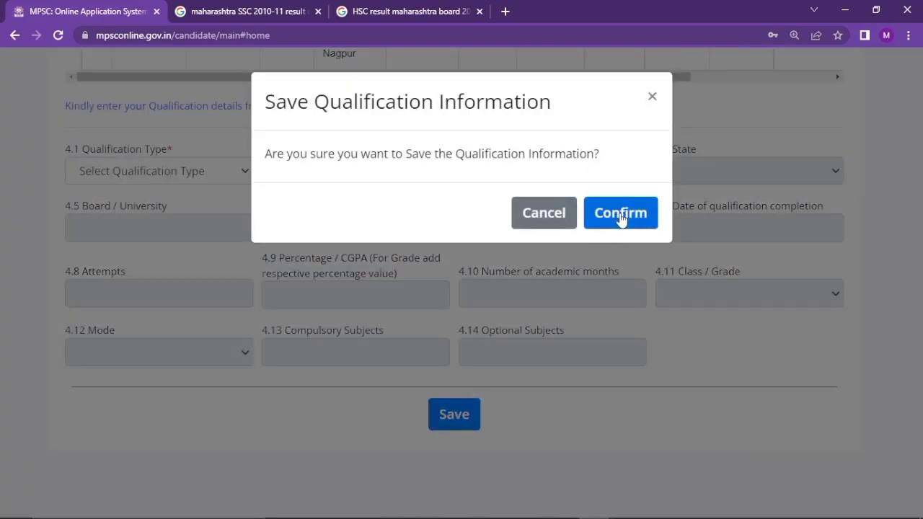
{"action": "left_click", "coordinate": [621, 215]}
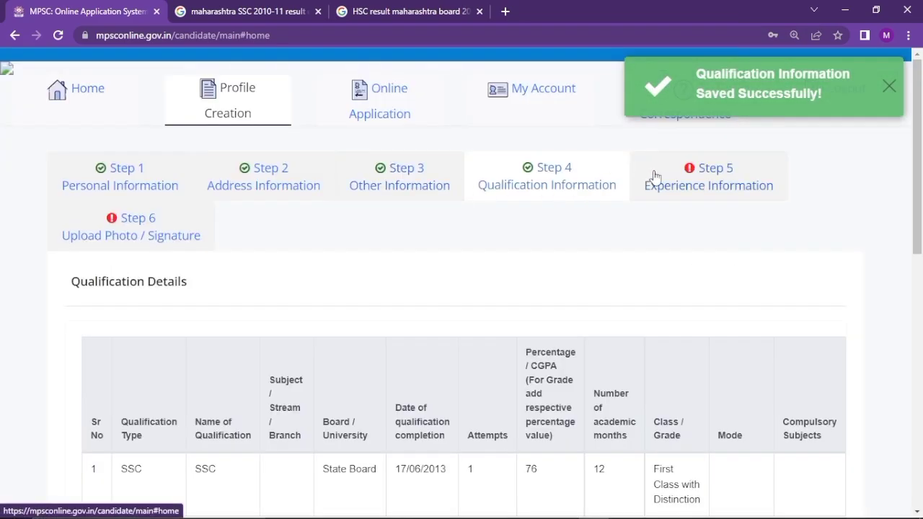
{"action": "left_click", "coordinate": [652, 181]}
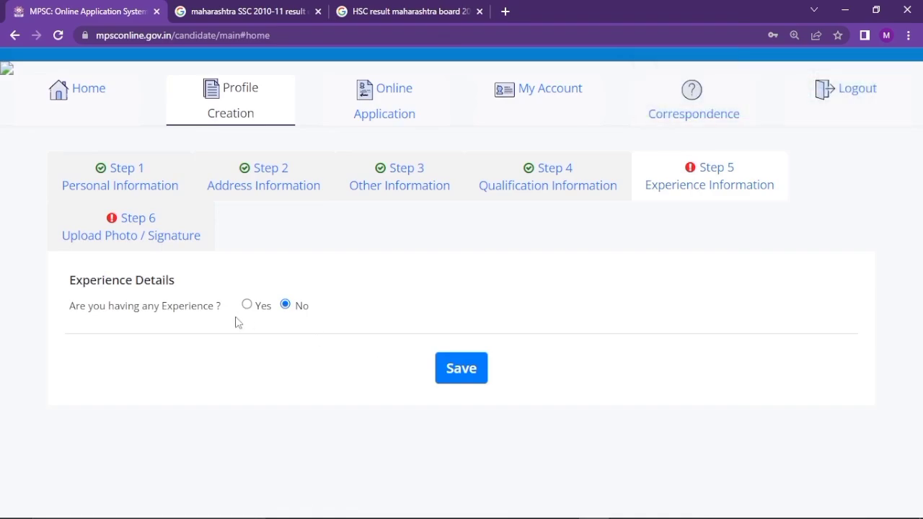
Save experience as No and open Step 6 Upload Photo / Signature
{"action": "left_click", "coordinate": [461, 373]}
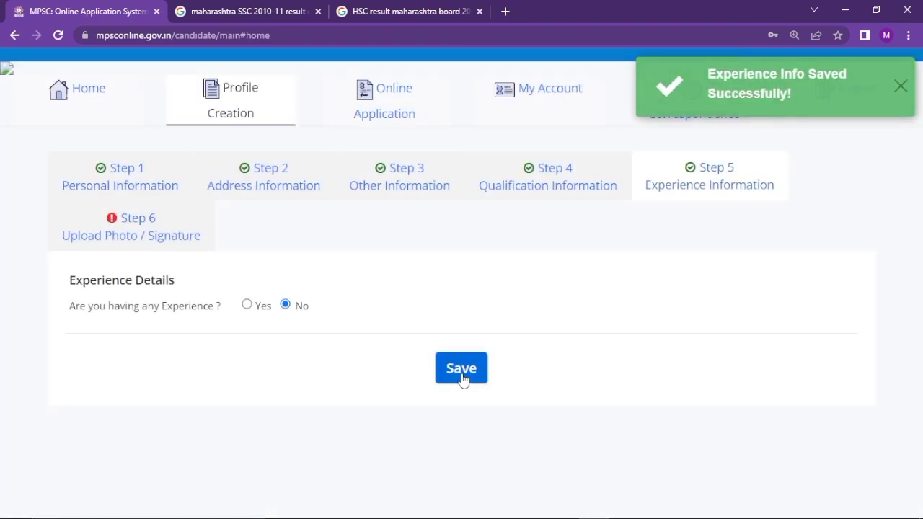
{"action": "left_click", "coordinate": [139, 253]}
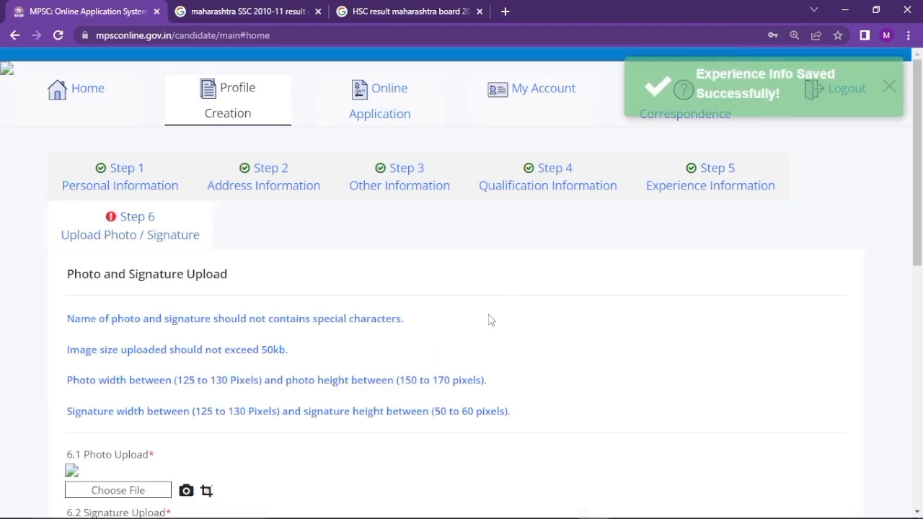
Upload the photo and signature files, save them, and accept the declaration
{"action": "scroll", "coordinate": [489, 320], "scroll_direction": "down", "scroll_amount": 2}
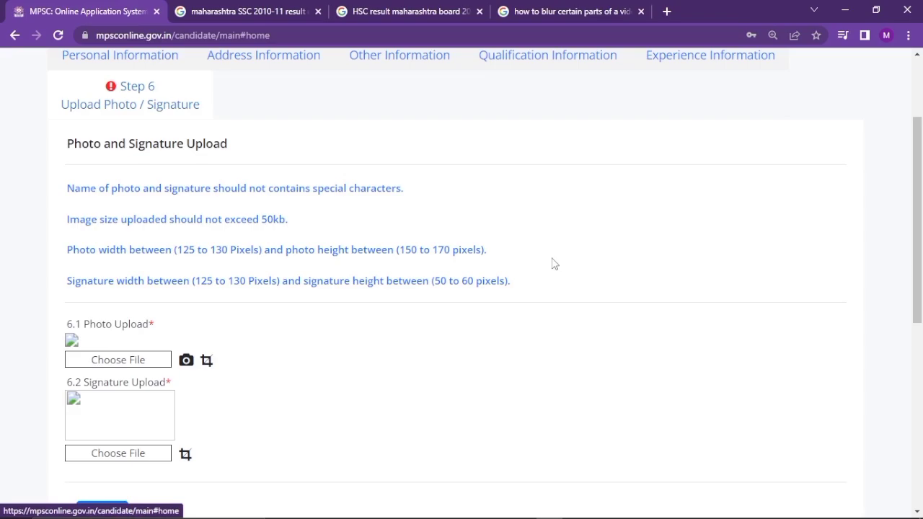
{"action": "left_click", "coordinate": [113, 368]}
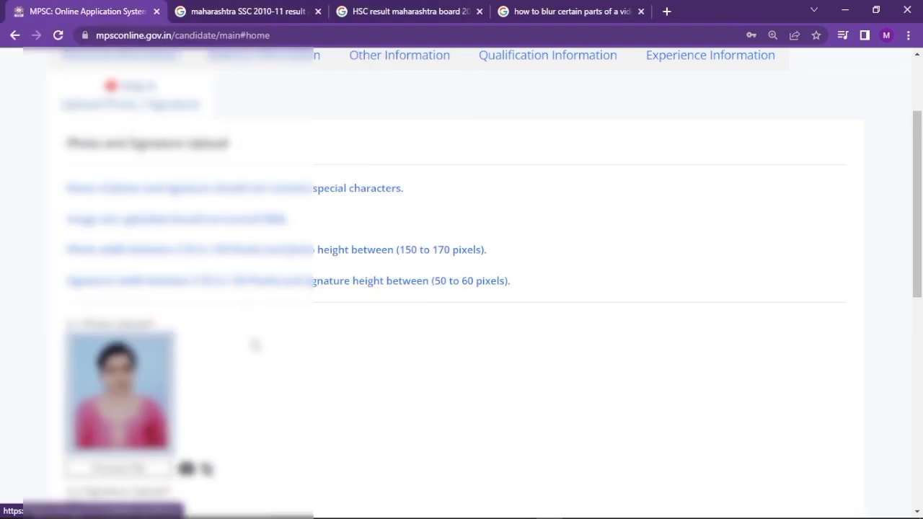
{"action": "scroll", "coordinate": [256, 344], "scroll_direction": "down", "scroll_amount": 3}
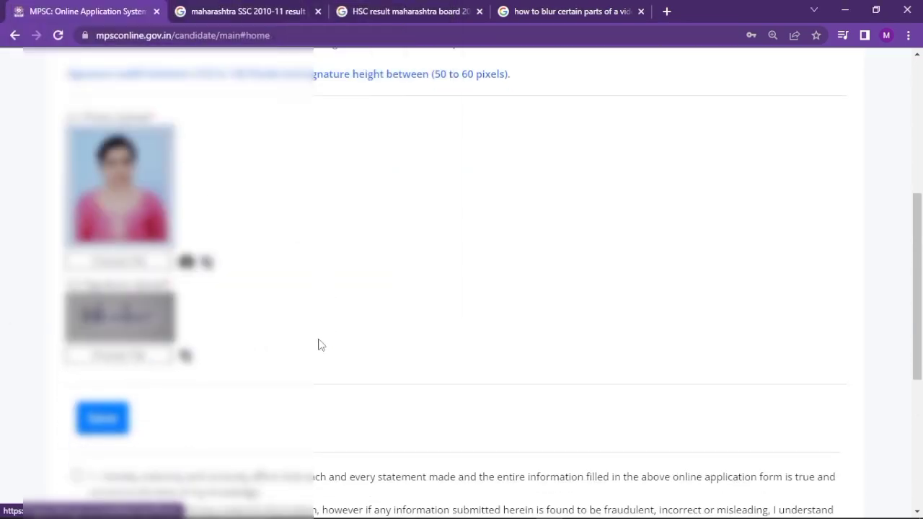
{"action": "scroll", "coordinate": [320, 344], "scroll_direction": "down", "scroll_amount": 1}
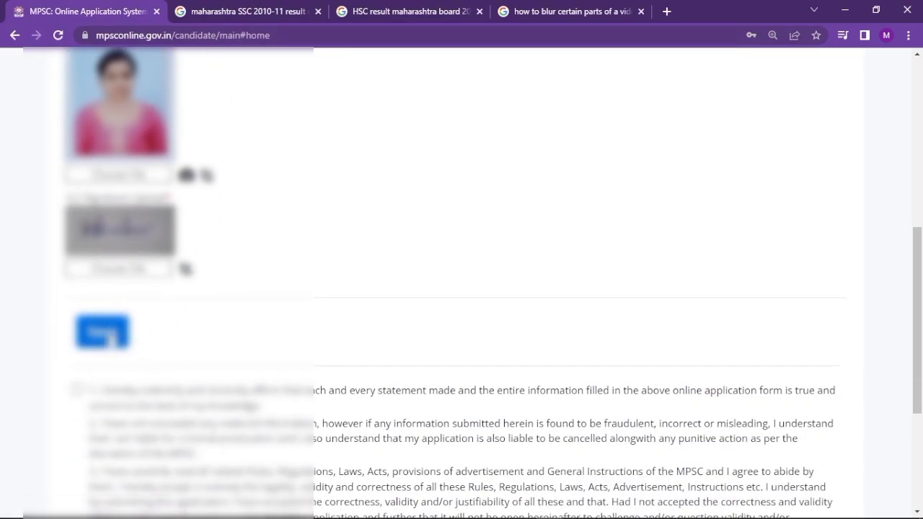
{"action": "left_click", "coordinate": [102, 336]}
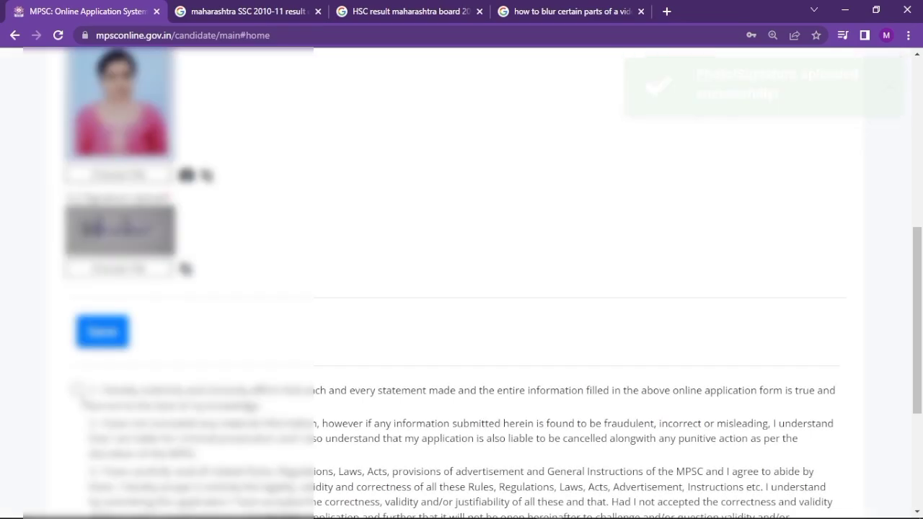
{"action": "left_click", "coordinate": [77, 391]}
Submit and lock the completed profile, confirm it, and view the profile summary
{"action": "scroll", "coordinate": [331, 454], "scroll_direction": "down", "scroll_amount": 3}
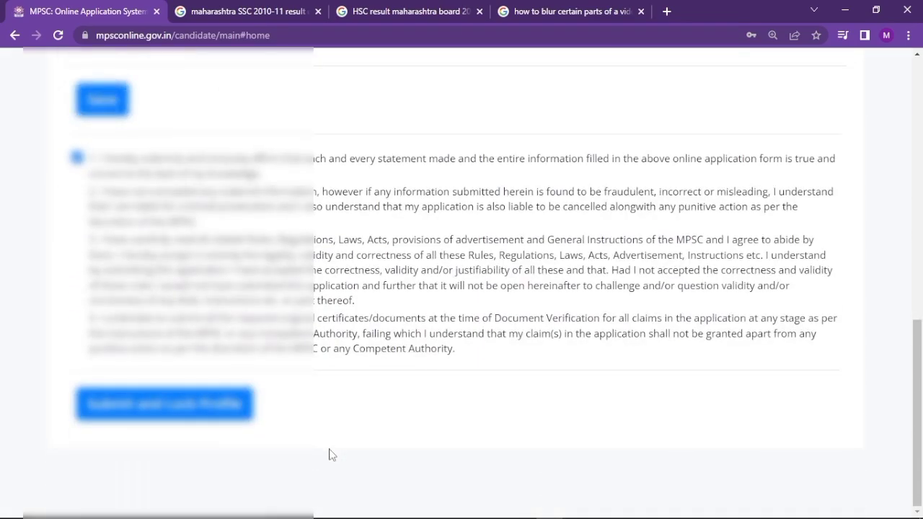
{"action": "left_click", "coordinate": [206, 404]}
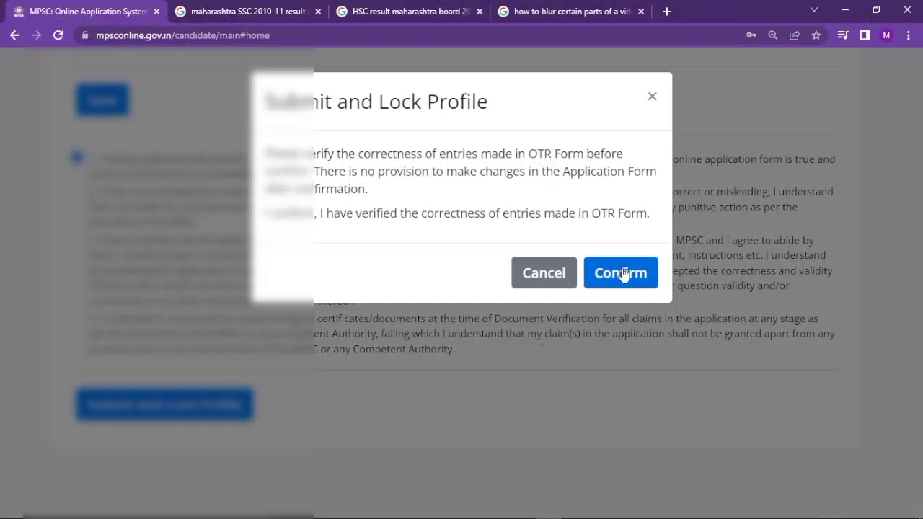
{"action": "left_click", "coordinate": [622, 273]}
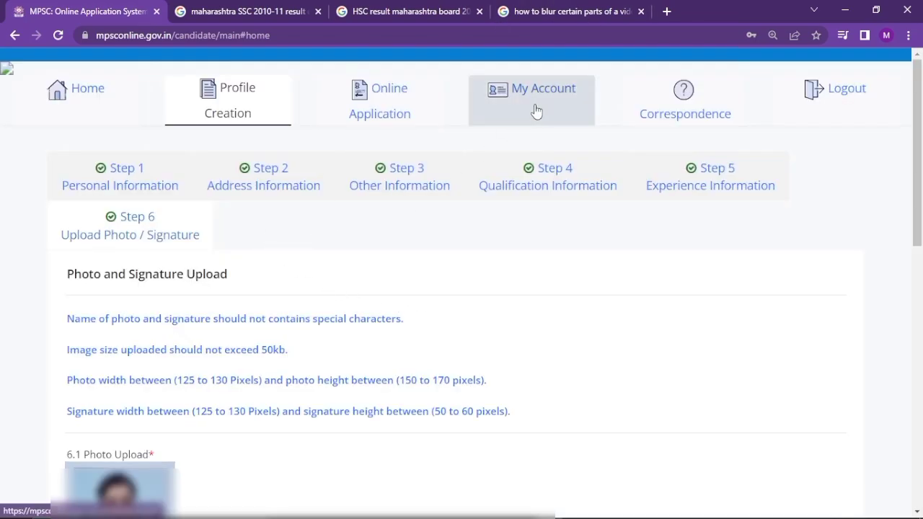
{"action": "left_click", "coordinate": [510, 120]}
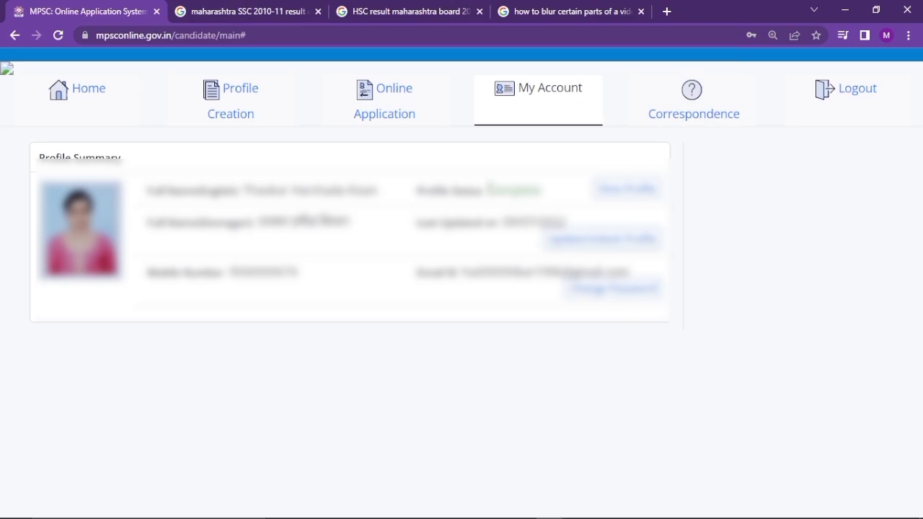
Show the advertisements currently open for online application
{"action": "left_click", "coordinate": [398, 100]}
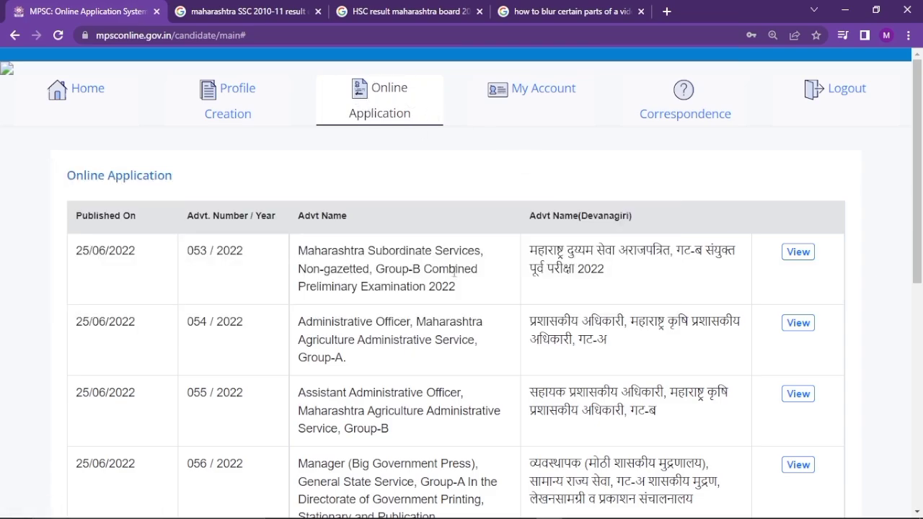
Open advertisement 053 / 2022, run Check Eligibility, and review the eligible posts and 294 fee
{"action": "left_click", "coordinate": [796, 254]}
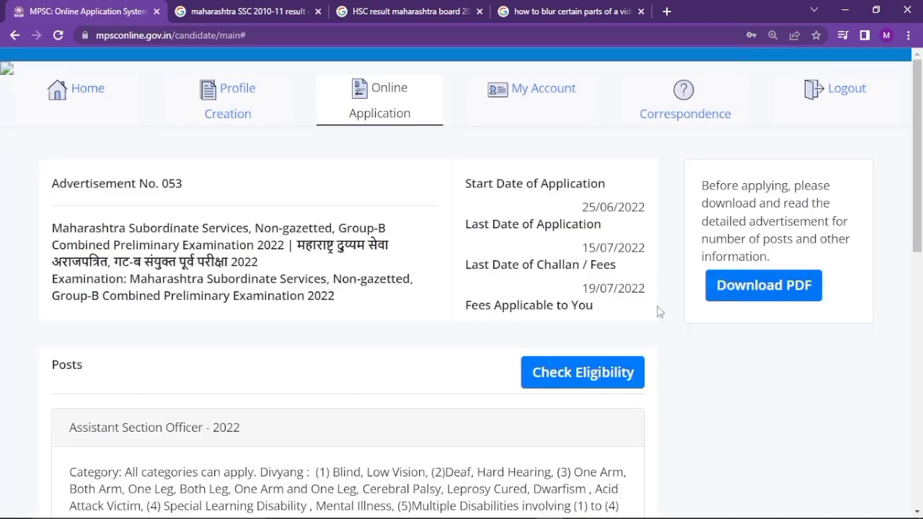
{"action": "left_click", "coordinate": [597, 367]}
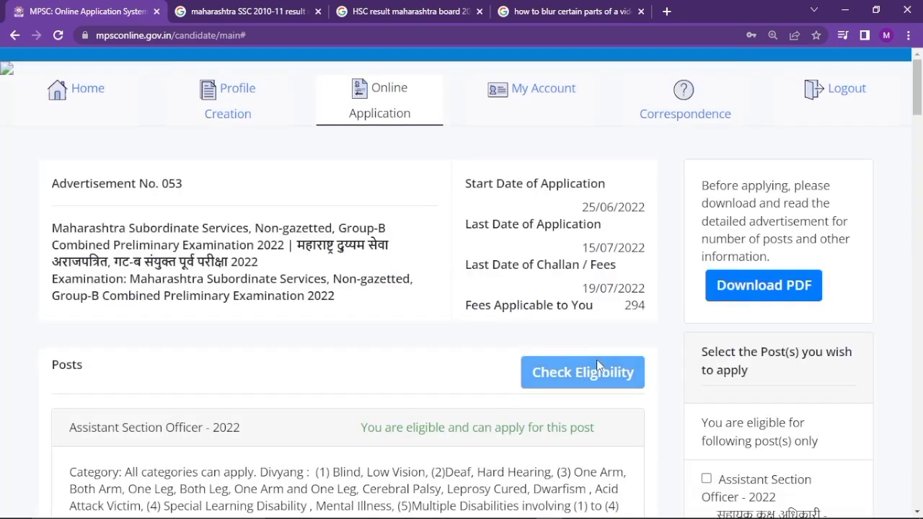
{"action": "scroll", "coordinate": [598, 367], "scroll_direction": "down", "scroll_amount": 3}
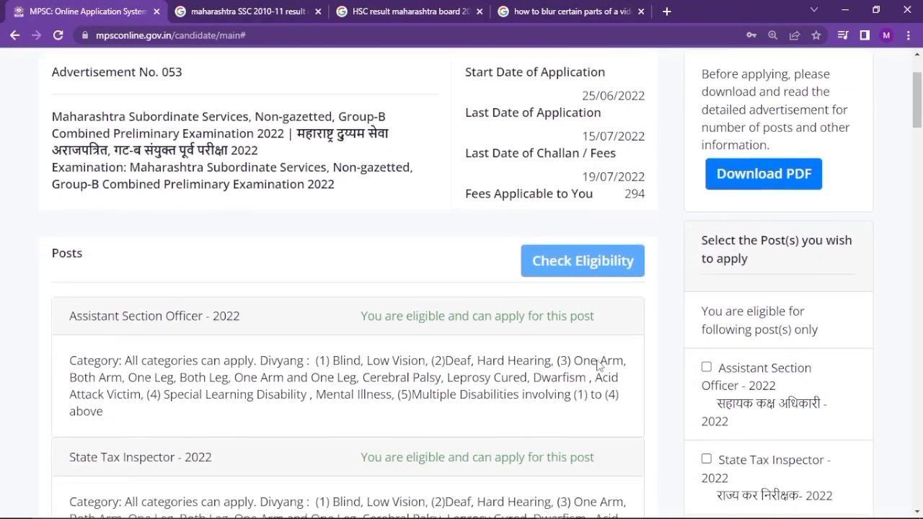
{"action": "scroll", "coordinate": [597, 367], "scroll_direction": "down", "scroll_amount": 2}
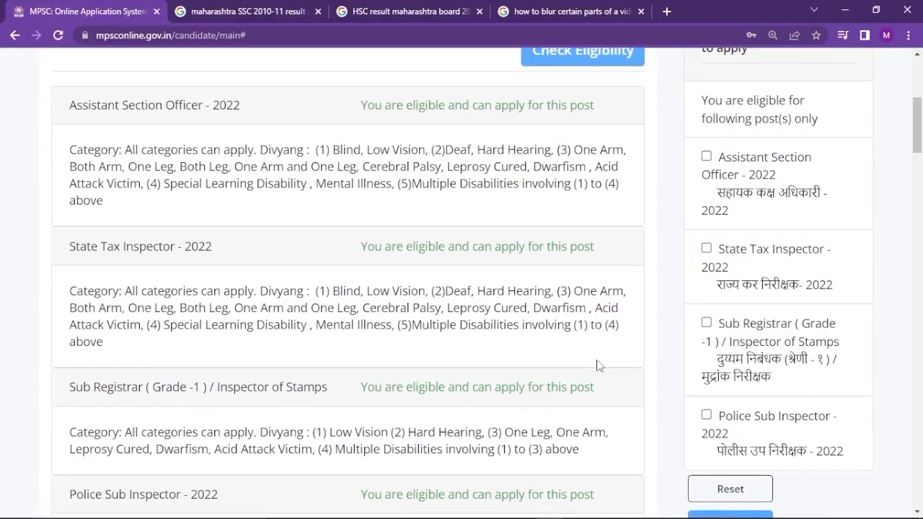
{"action": "scroll", "coordinate": [597, 366], "scroll_direction": "up", "scroll_amount": 1}
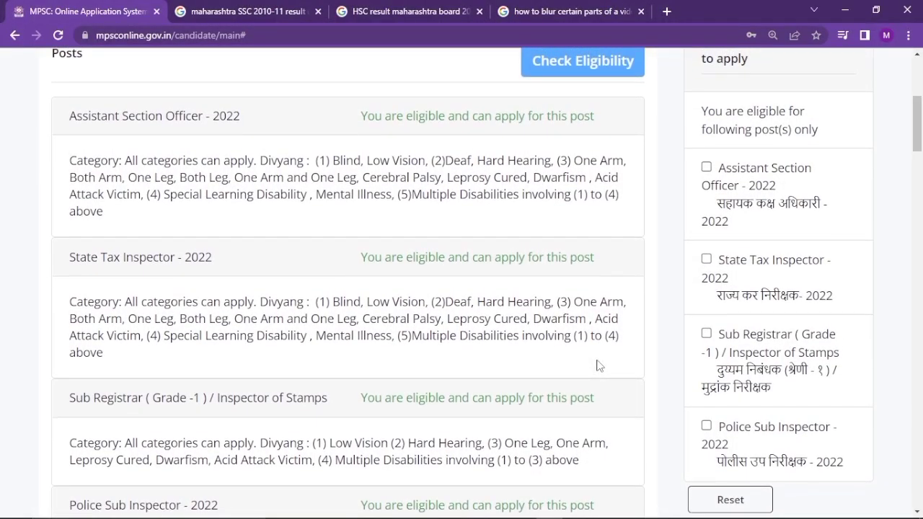
{"action": "scroll", "coordinate": [597, 366], "scroll_direction": "down", "scroll_amount": 2}
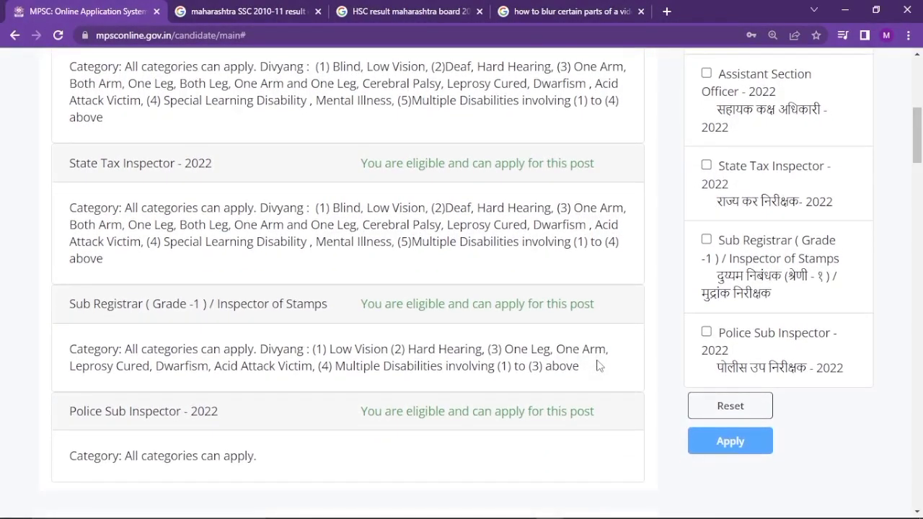
{"action": "scroll", "coordinate": [597, 366], "scroll_direction": "up", "scroll_amount": 2}
{"action": "scroll", "coordinate": [597, 366], "scroll_direction": "up", "scroll_amount": 1}
{"action": "scroll", "coordinate": [661, 365], "scroll_direction": "down", "scroll_amount": 1}
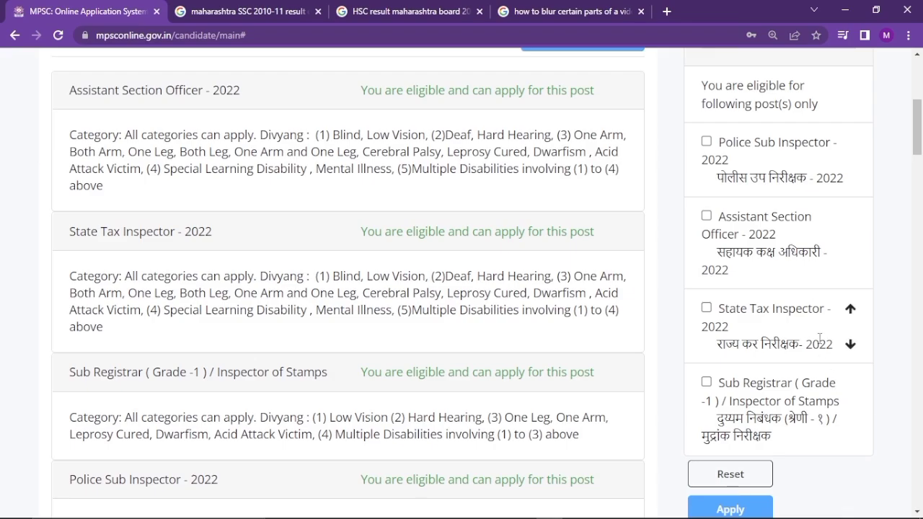
Select Police Sub Inspector, Assistant Section Officer, State Tax Inspector and Sub Registrar posts
{"action": "left_click", "coordinate": [706, 141]}
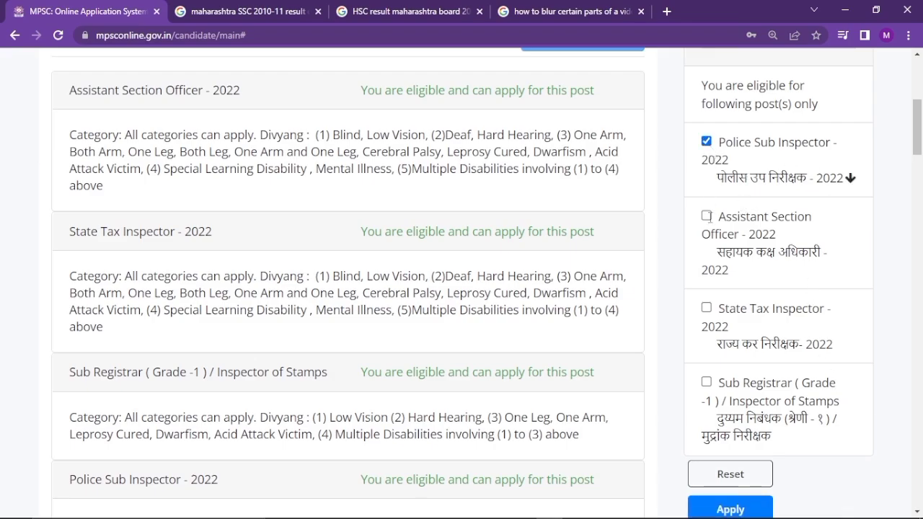
{"action": "left_click", "coordinate": [707, 216]}
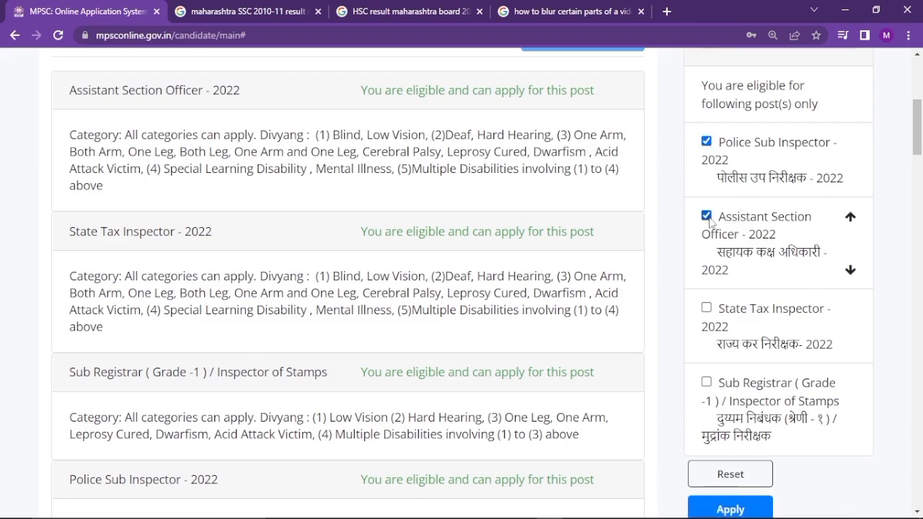
{"action": "left_click", "coordinate": [706, 308]}
{"action": "left_click", "coordinate": [707, 384]}
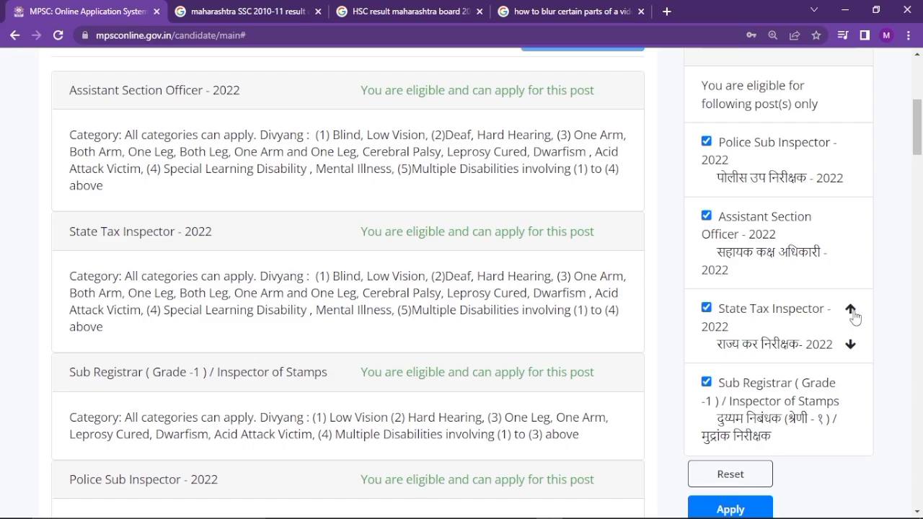
Rank State Tax Inspector and Sub Registrar above Assistant Section Officer, then apply the preferences
{"action": "left_click", "coordinate": [851, 310]}
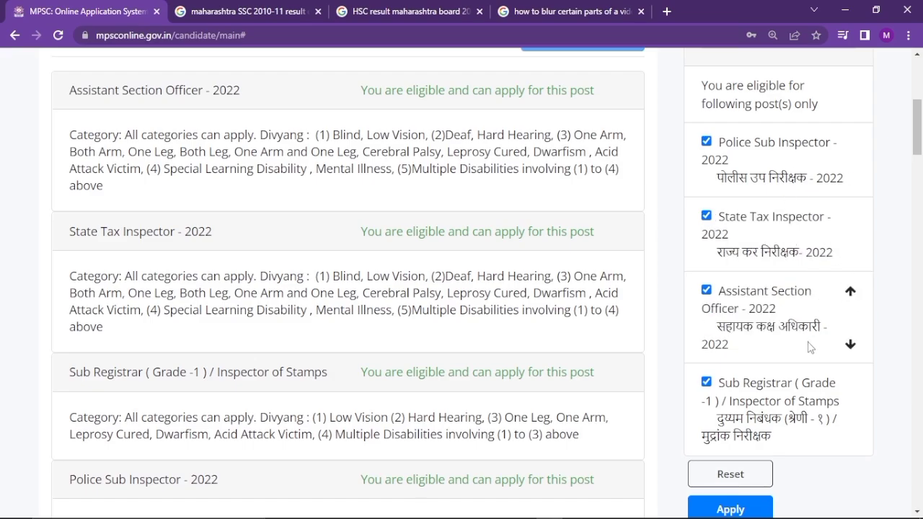
{"action": "scroll", "coordinate": [815, 375], "scroll_direction": "down", "scroll_amount": 2}
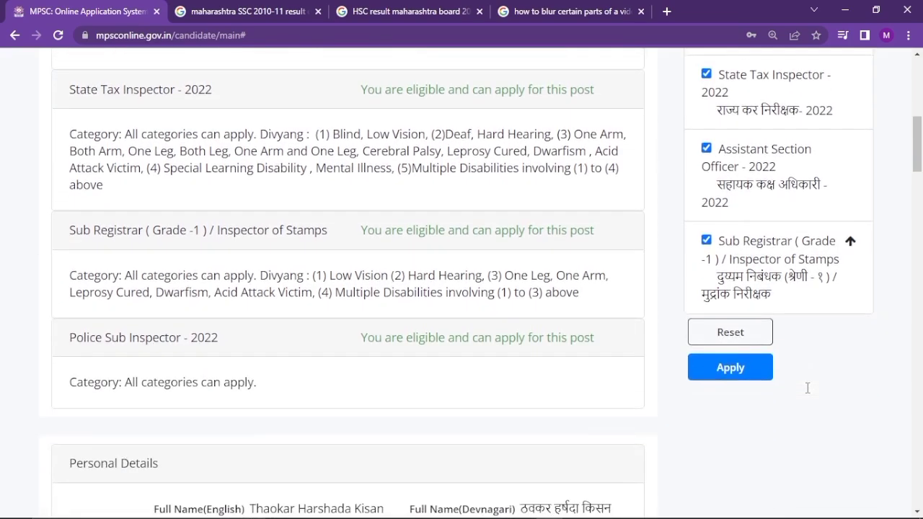
{"action": "mouse_move", "coordinate": [806, 242]}
{"action": "left_click", "coordinate": [851, 242]}
{"action": "mouse_move", "coordinate": [808, 210]}
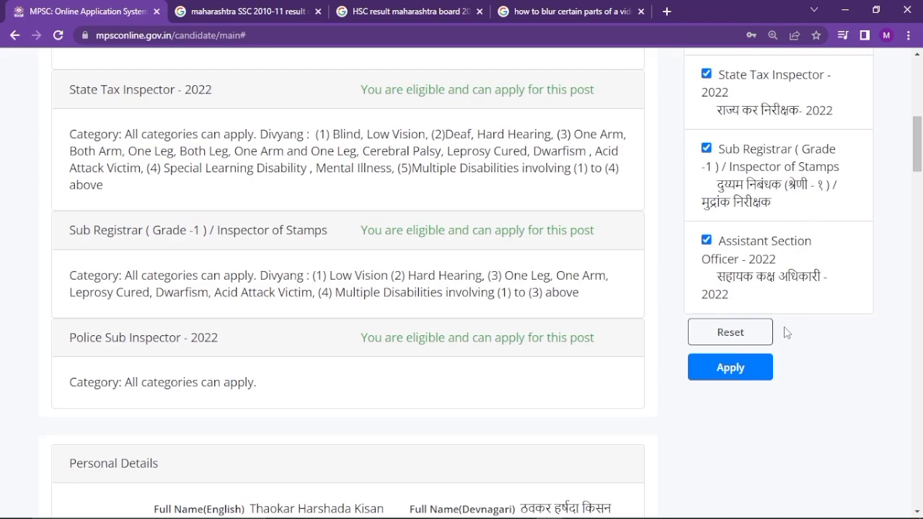
{"action": "left_click", "coordinate": [758, 368]}
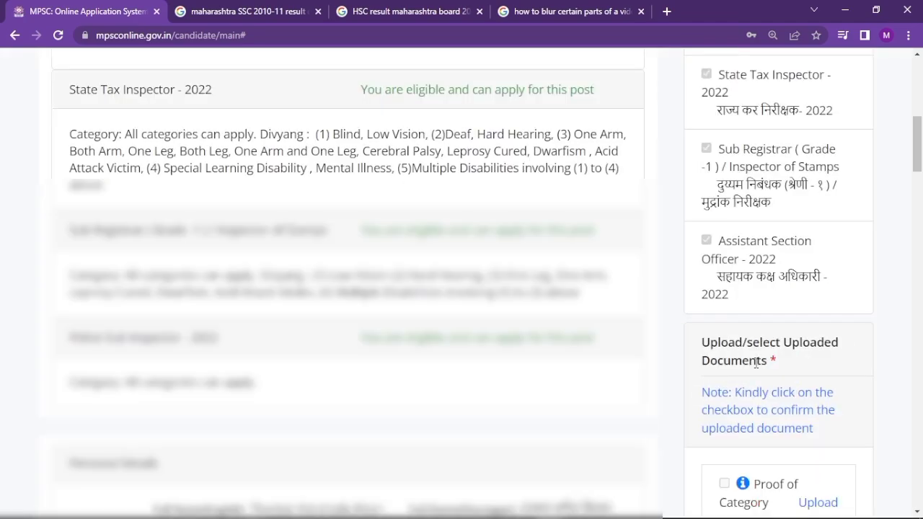
Bring the Proof of Category and Non-creamy Layer upload slots into view
{"action": "scroll", "coordinate": [756, 362], "scroll_direction": "down", "scroll_amount": 3}
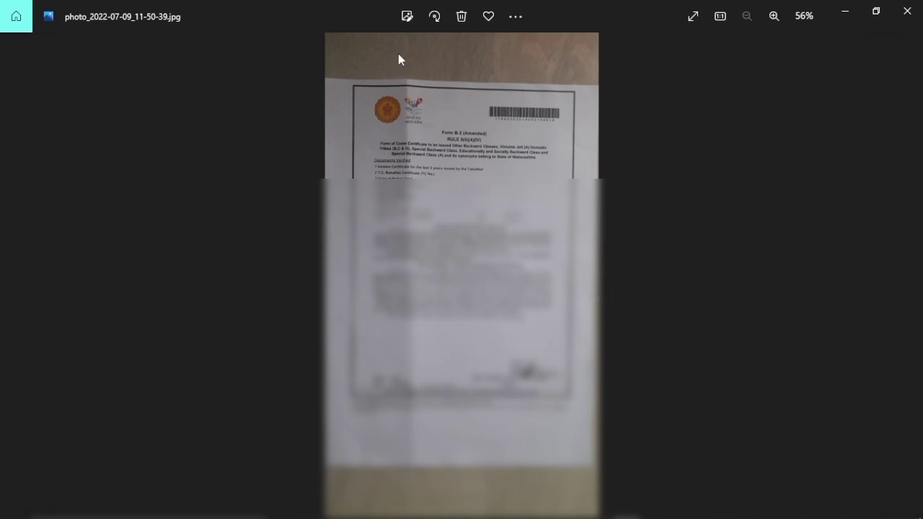
Crop the certificate photo's top margin, straighten it by 1°, and save the edit
{"action": "left_click", "coordinate": [409, 12]}
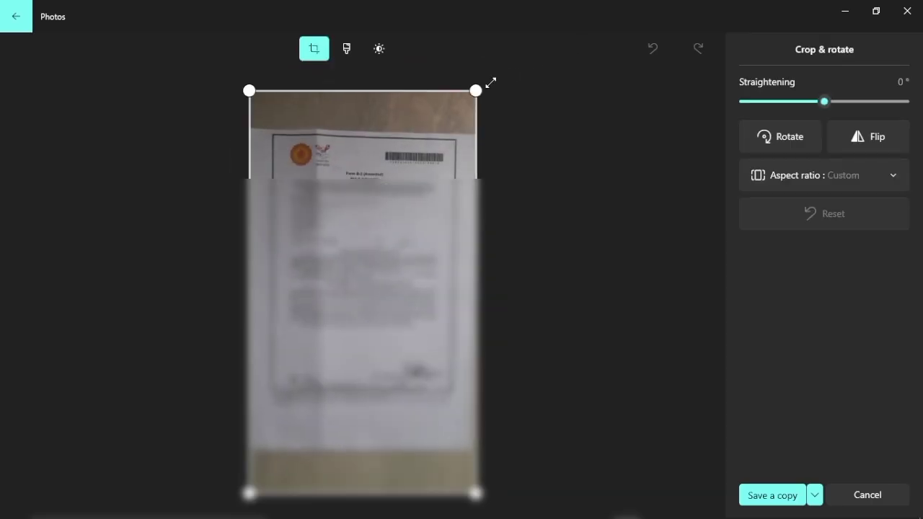
{"action": "left_click_drag", "start_coordinate": [476, 91], "coordinate": [477, 132]}
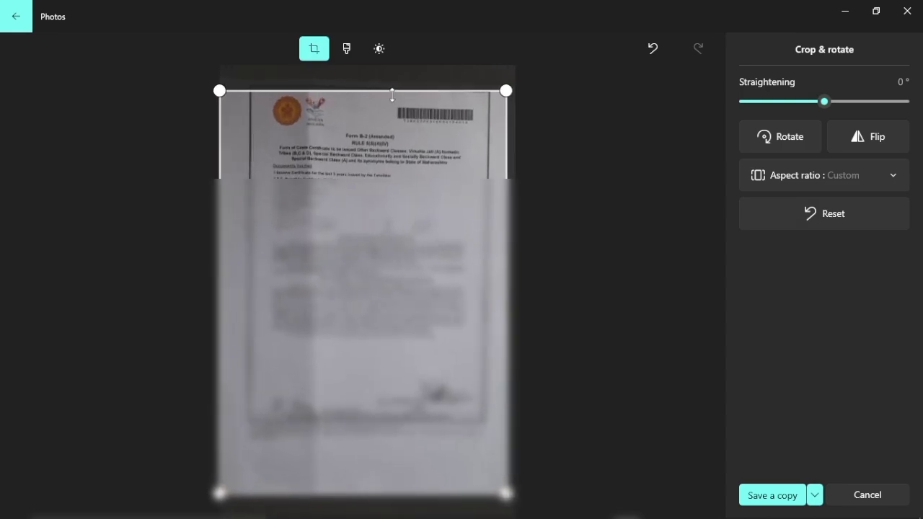
{"action": "mouse_move", "coordinate": [392, 94]}
{"action": "left_mouse_down"}
{"action": "mouse_move", "coordinate": [392, 85]}
{"action": "mouse_move", "coordinate": [393, 95]}
{"action": "left_mouse_up"}
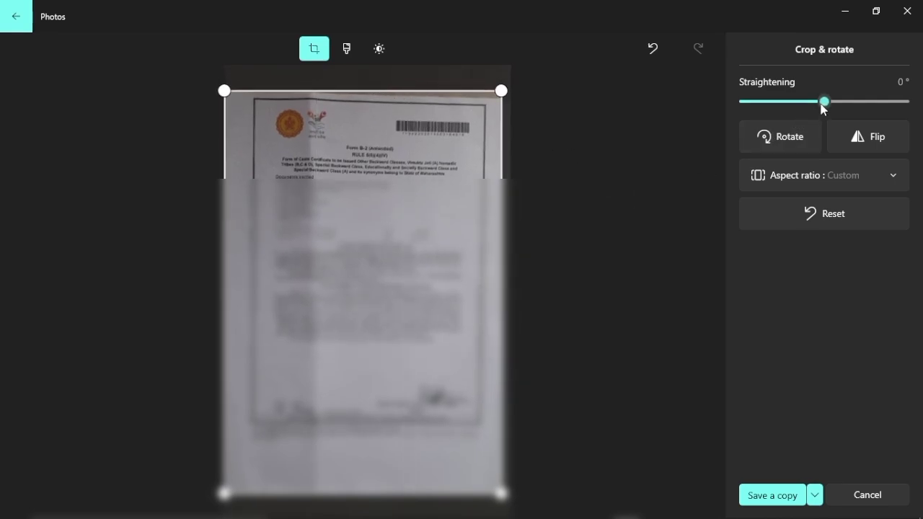
{"action": "left_click_drag", "start_coordinate": [823, 106], "coordinate": [824, 106]}
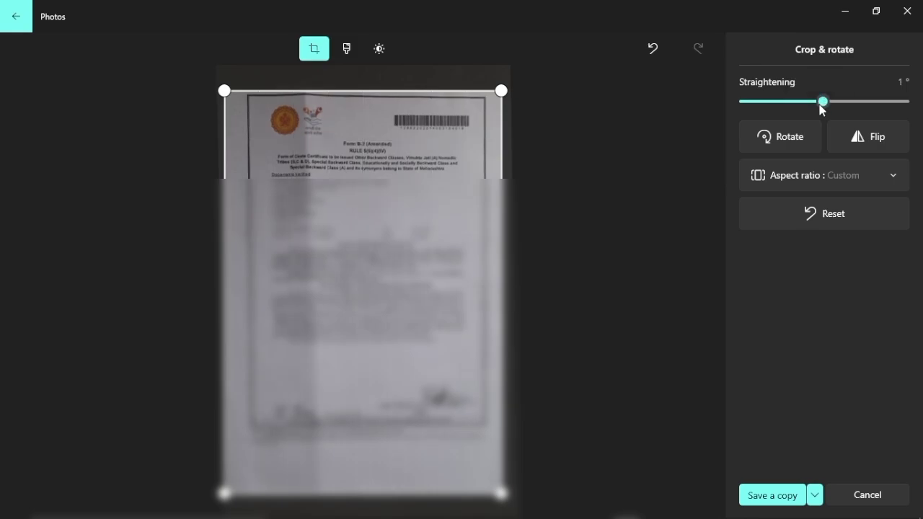
{"action": "left_click", "coordinate": [815, 495]}
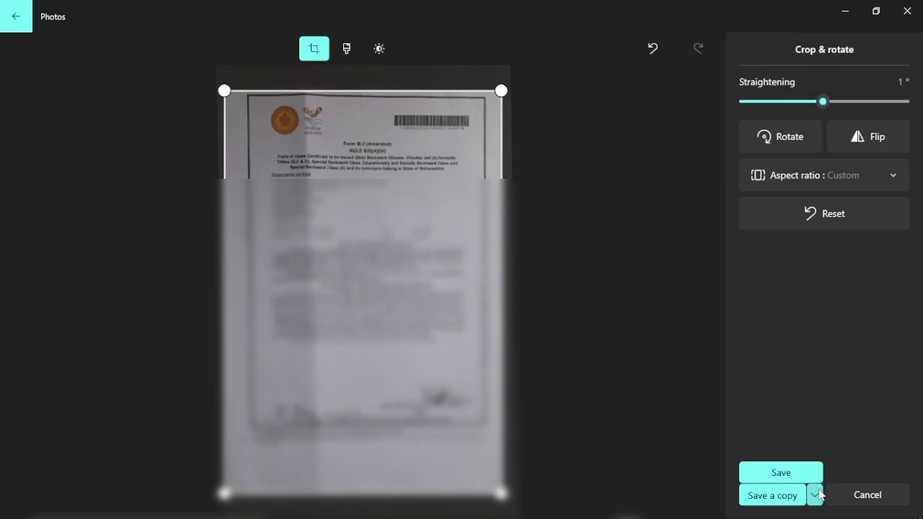
{"action": "left_click", "coordinate": [814, 473]}
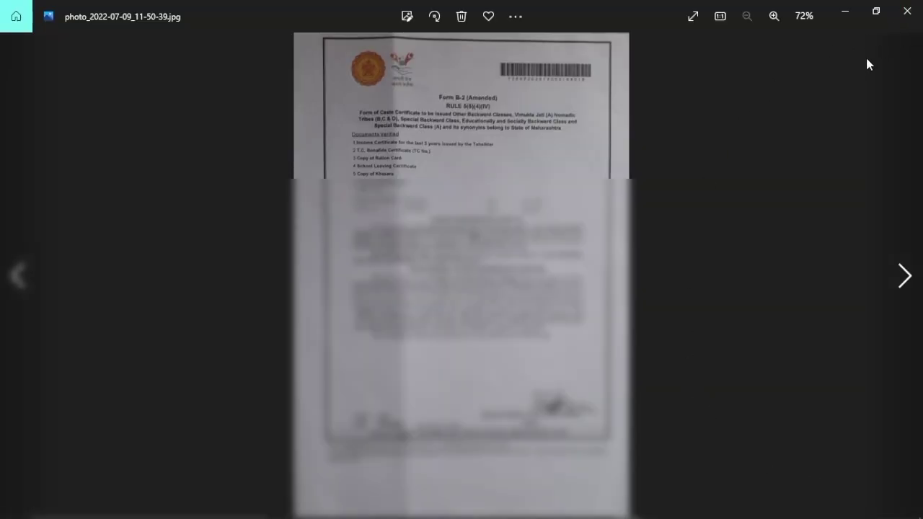
Close Photos and return to Chrome with a new tab open
{"action": "left_click", "coordinate": [907, 10]}
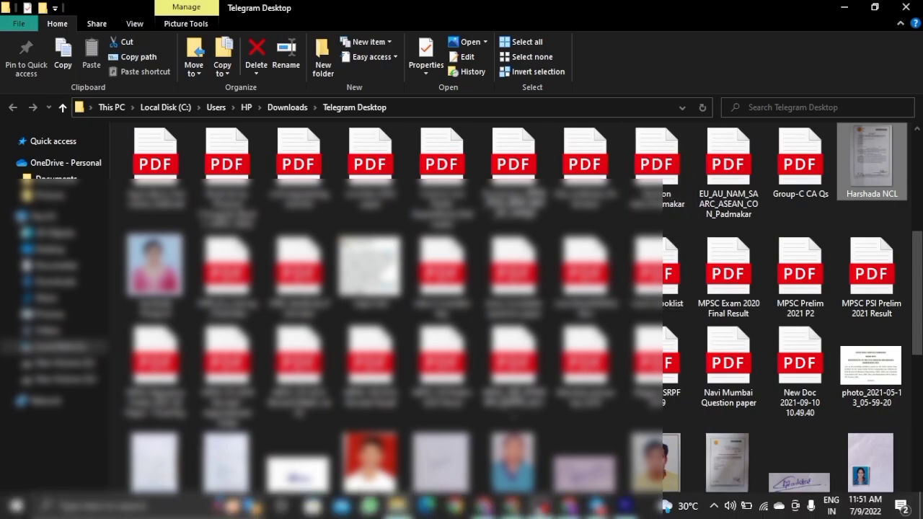
{"action": "key", "text": "alt+Tab"}
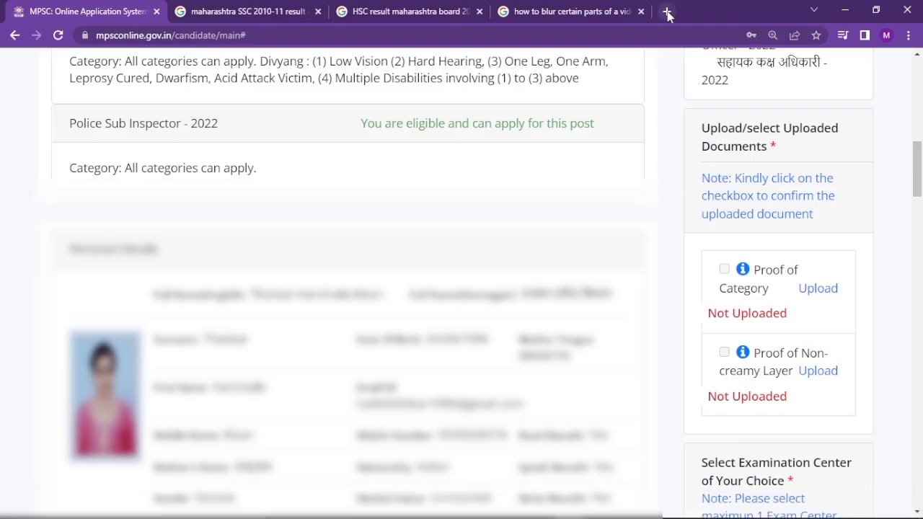
{"action": "left_click", "coordinate": [667, 13]}
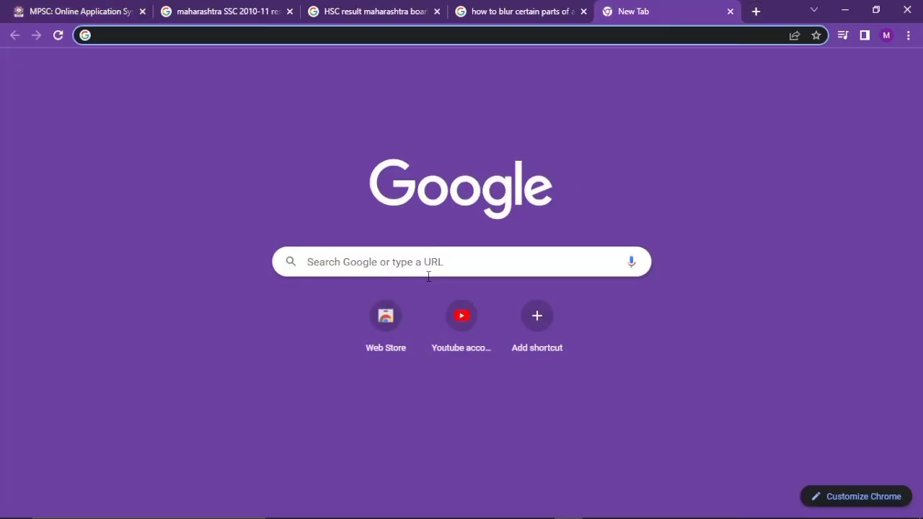
Search Google for 'jpg to PDf' and open Smallpdf's JPG to PDF converter
{"action": "left_click", "coordinate": [428, 262]}
{"action": "type", "text": "jp"}
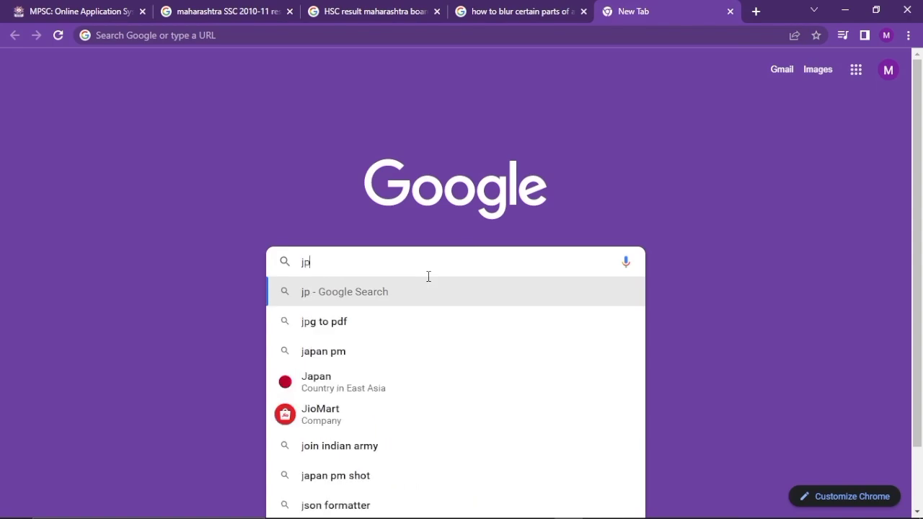
{"action": "type", "text": "g to "}
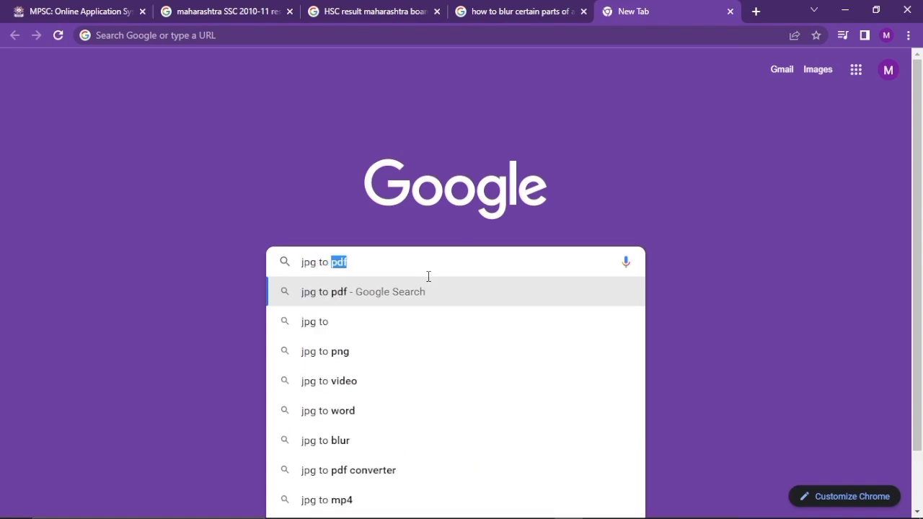
{"action": "type", "text": "PDf"}
{"action": "key", "text": "Return"}
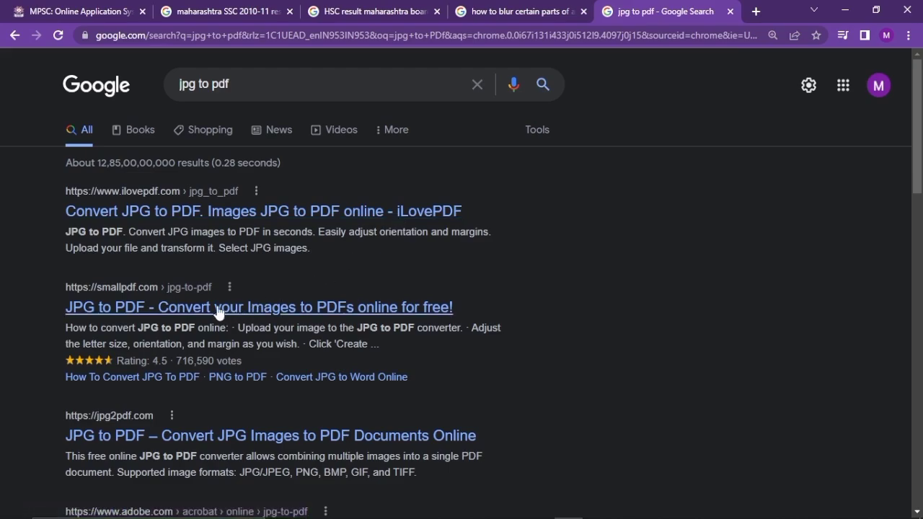
{"action": "left_click", "coordinate": [197, 309]}
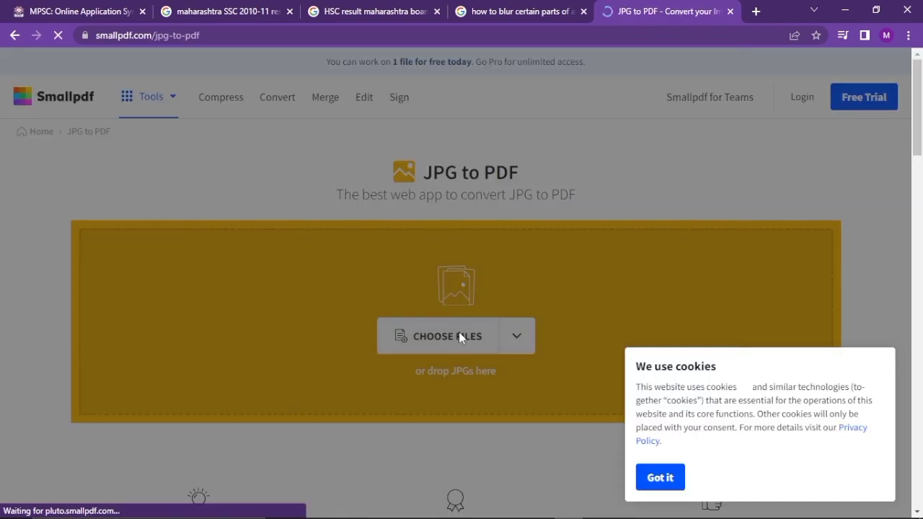
Dismiss Smallpdf's cookie notice and upload the caste certificate photo for conversion
{"action": "left_click", "coordinate": [660, 477]}
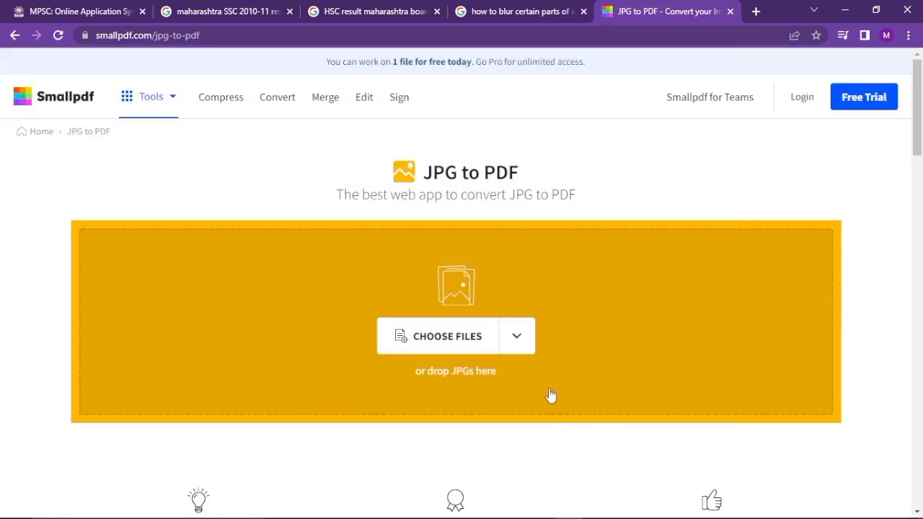
{"action": "left_click", "coordinate": [481, 339]}
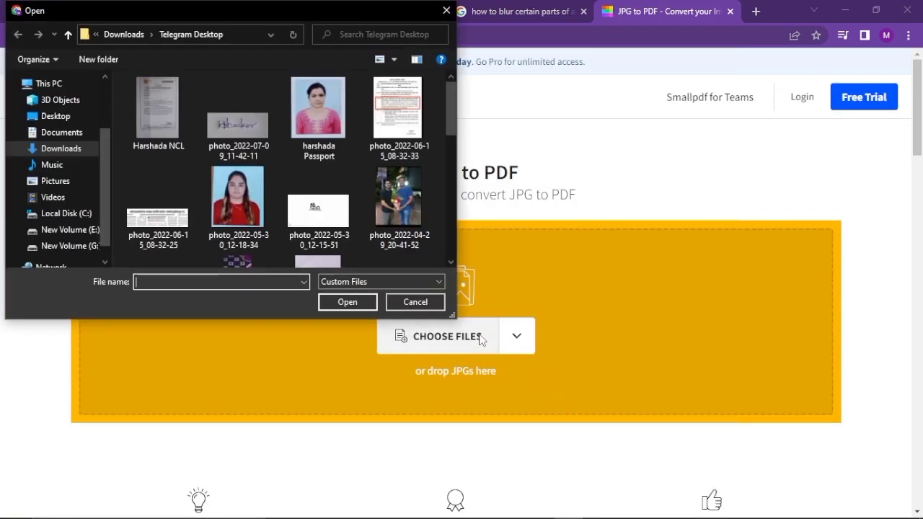
{"action": "scroll", "coordinate": [370, 187], "scroll_direction": "down", "scroll_amount": 3}
{"action": "scroll", "coordinate": [368, 184], "scroll_direction": "up", "scroll_amount": 3}
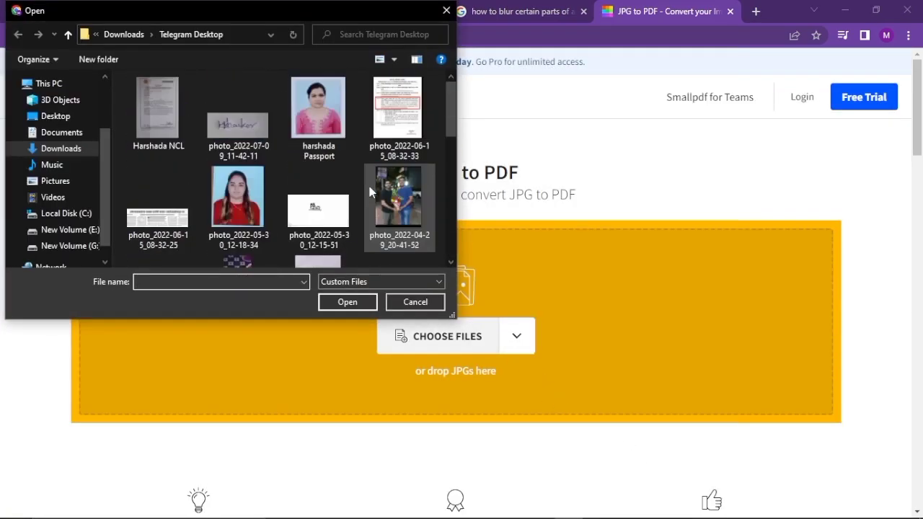
{"action": "double_click", "coordinate": [145, 105]}
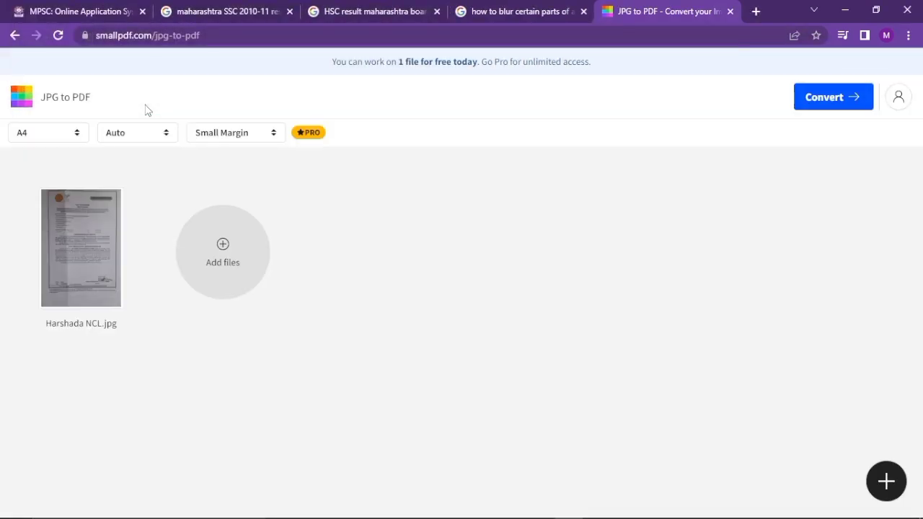
Convert the photo to PDF, save it to the device, and return to the MPSC tab
{"action": "left_click", "coordinate": [837, 98]}
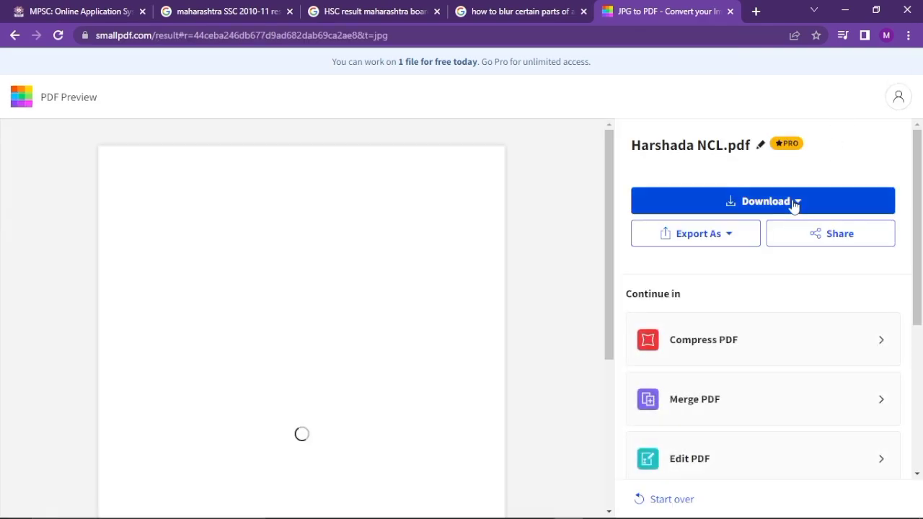
{"action": "left_click", "coordinate": [793, 207]}
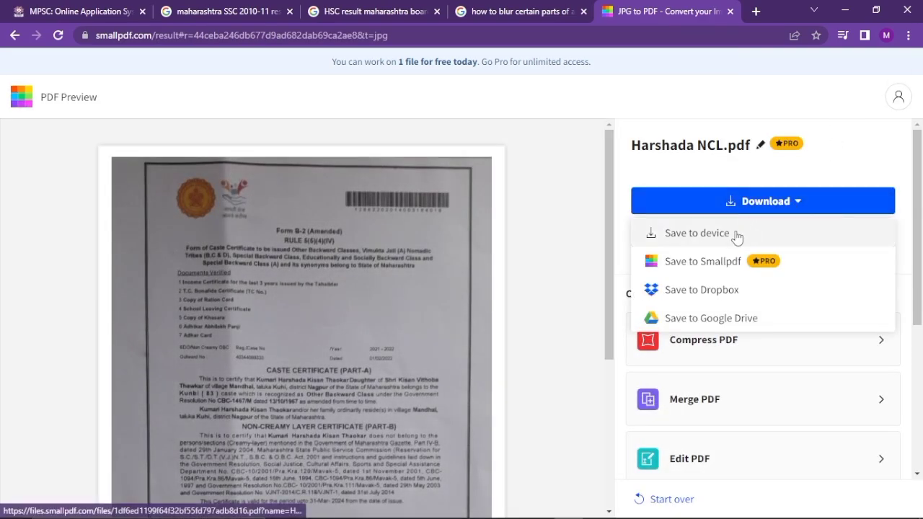
{"action": "left_click", "coordinate": [738, 234]}
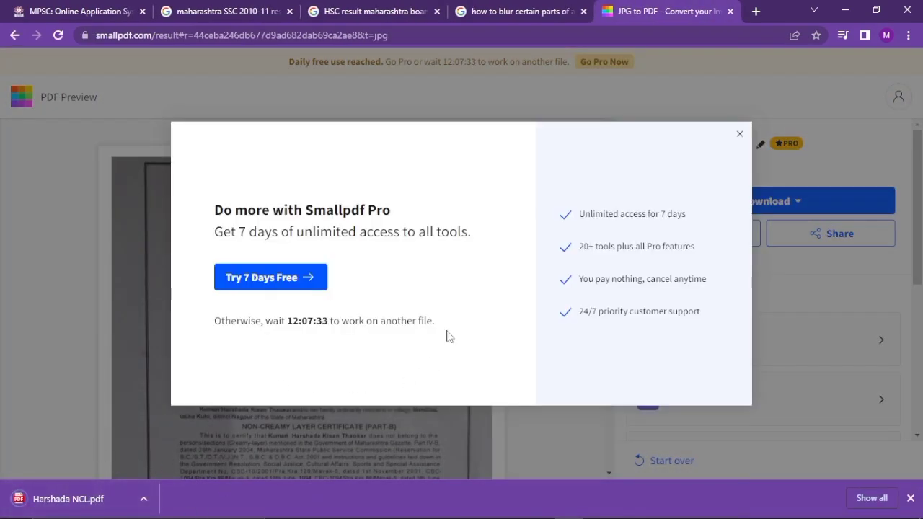
{"action": "left_click", "coordinate": [122, 7]}
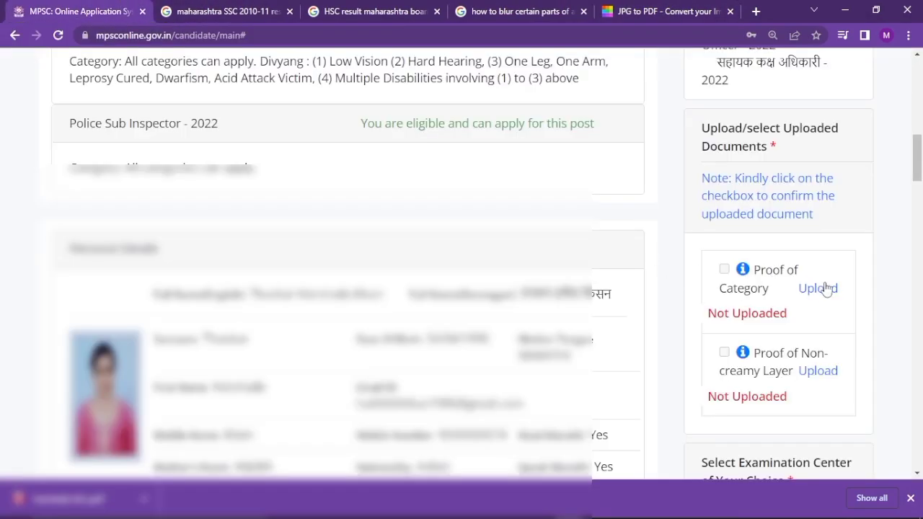
Upload the converted certificate PDF from Downloads as the proof document
{"action": "left_click", "coordinate": [819, 372]}
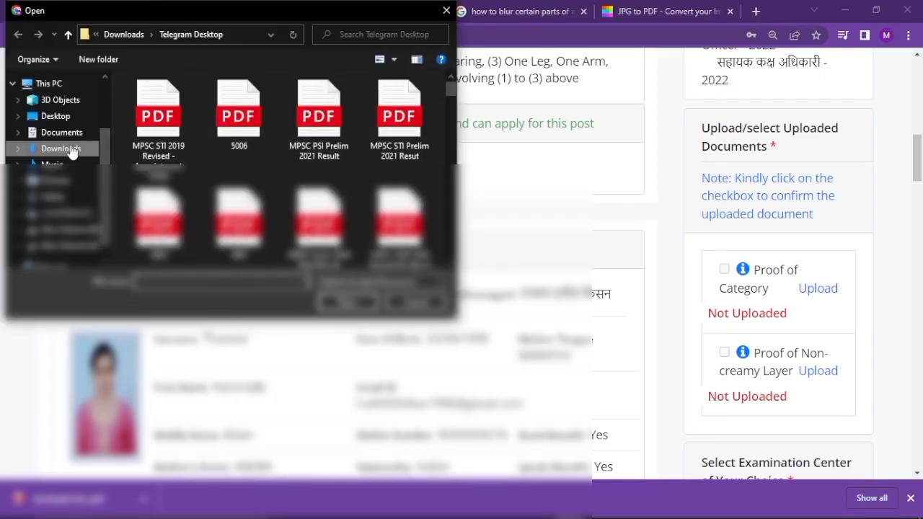
{"action": "left_click", "coordinate": [71, 148]}
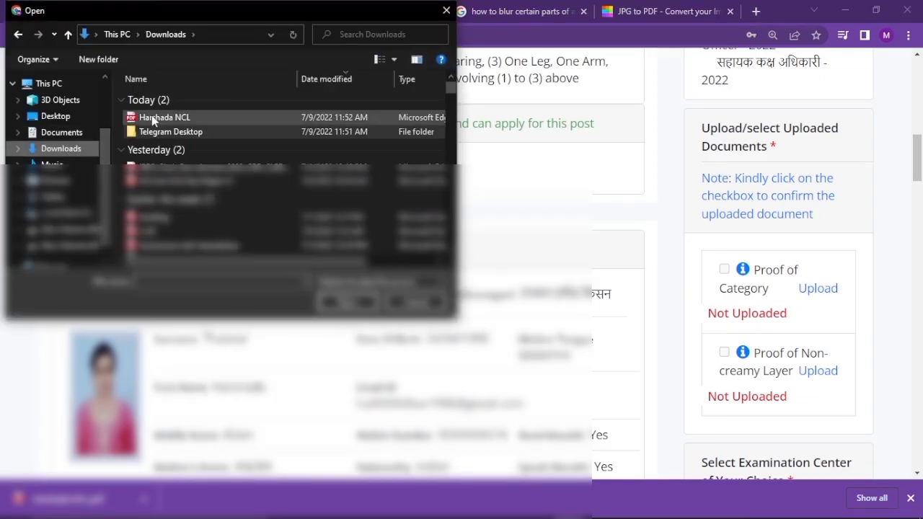
{"action": "double_click", "coordinate": [152, 119]}
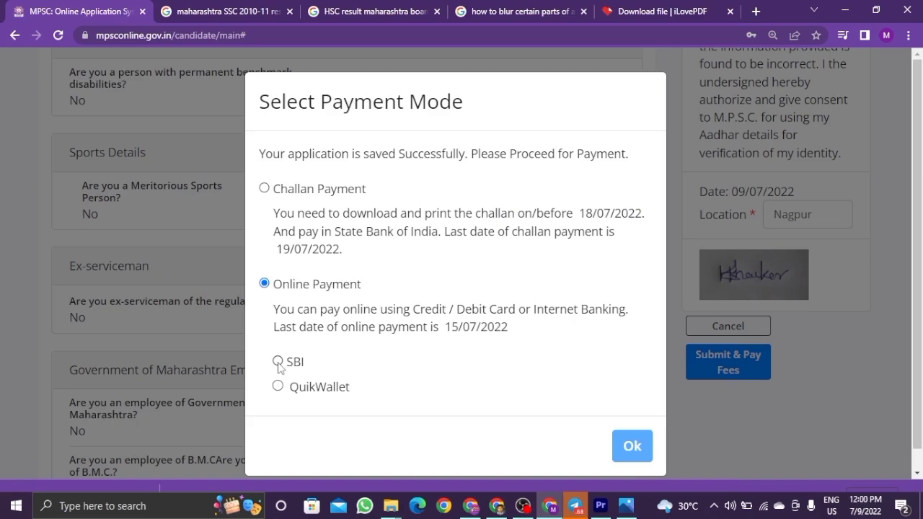
Pay via the SBI gateway, close the Telegram window, and begin entering the card number
{"action": "left_click", "coordinate": [278, 363]}
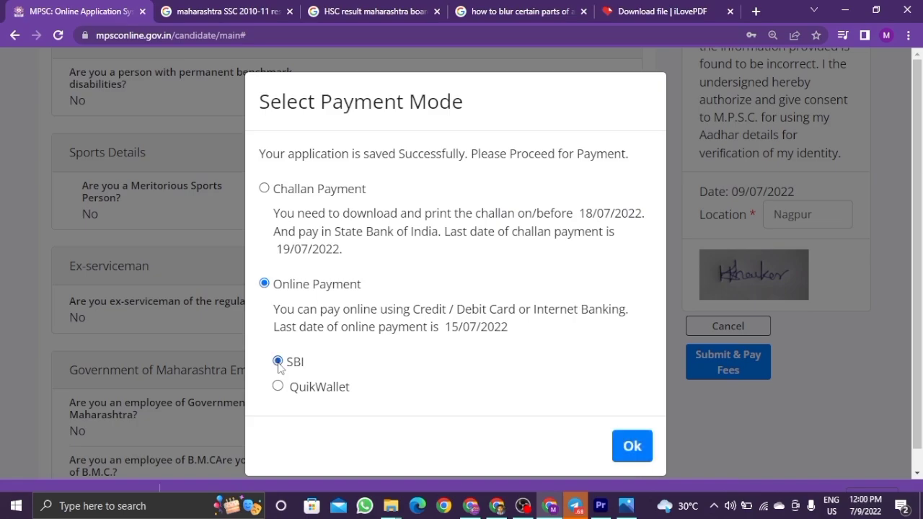
{"action": "left_click", "coordinate": [625, 453]}
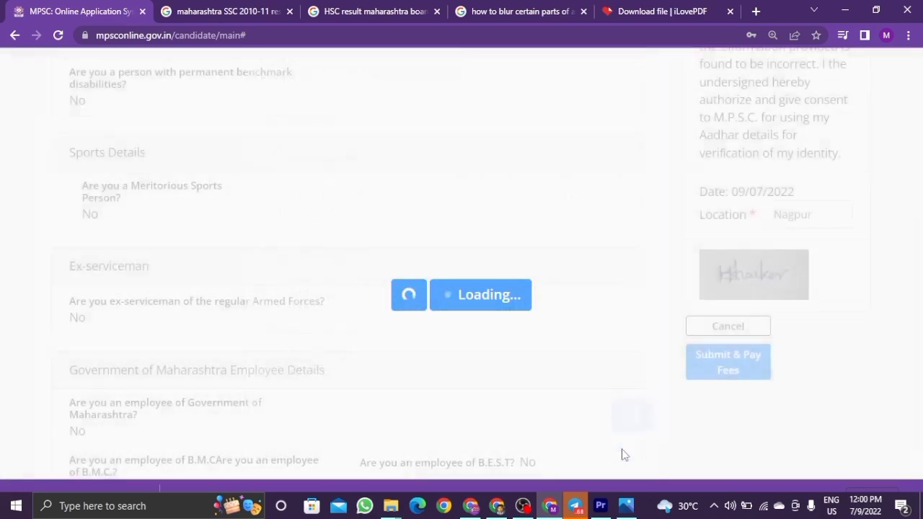
{"action": "right_click", "coordinate": [581, 498]}
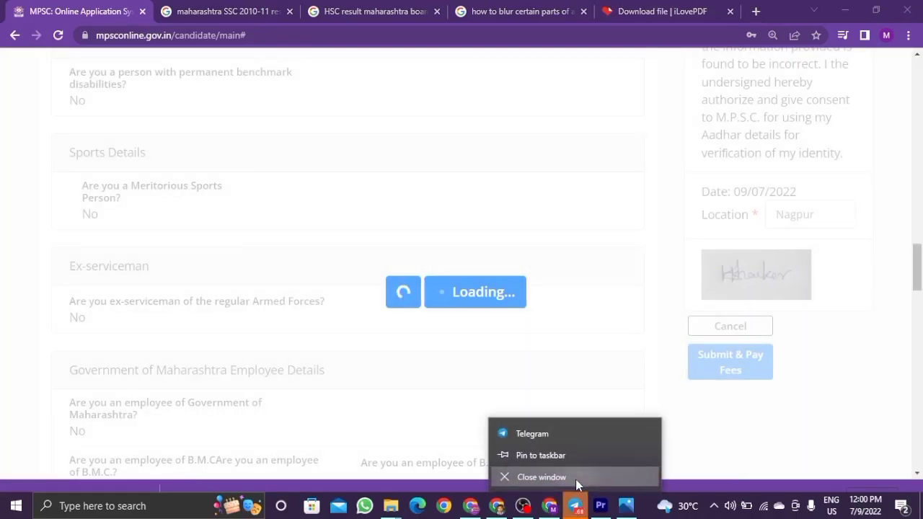
{"action": "left_click", "coordinate": [576, 479]}
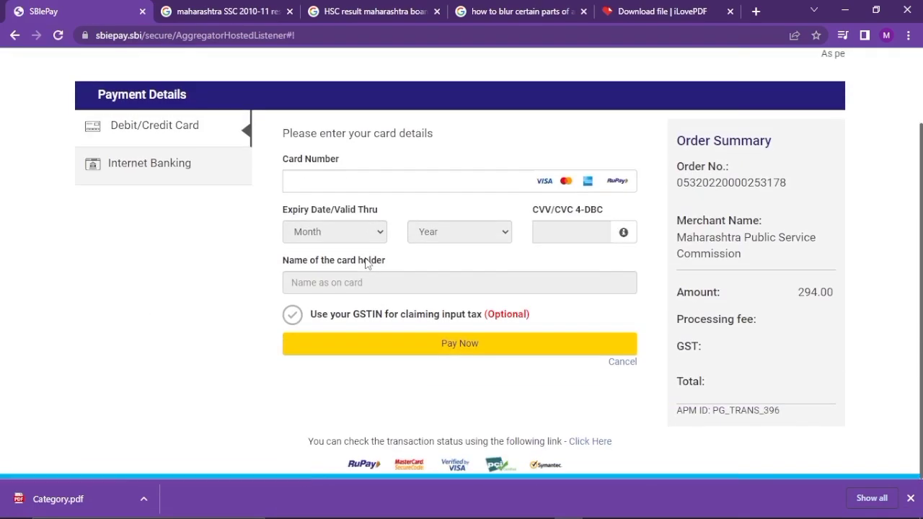
{"action": "left_click", "coordinate": [374, 179]}
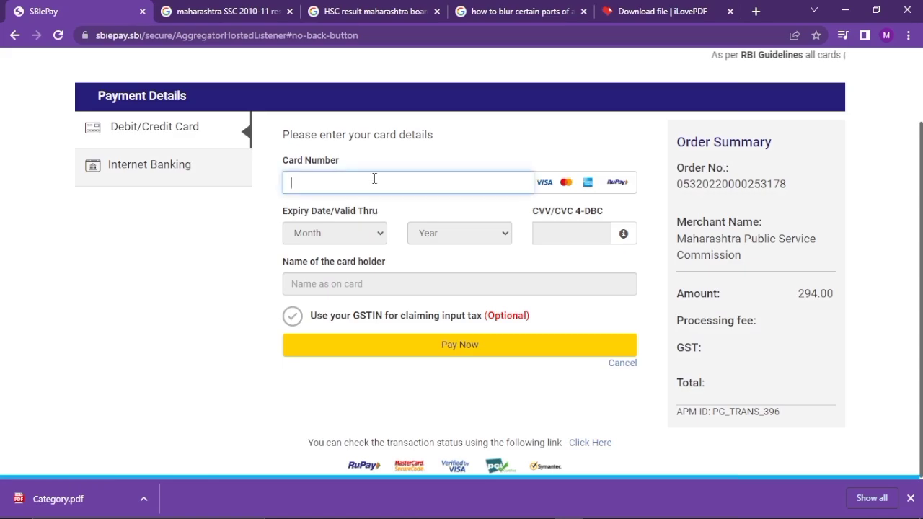
Enter the card number, choose the card's expiry month and year, and fill in the CVV
{"action": "type", "text": "2222"}
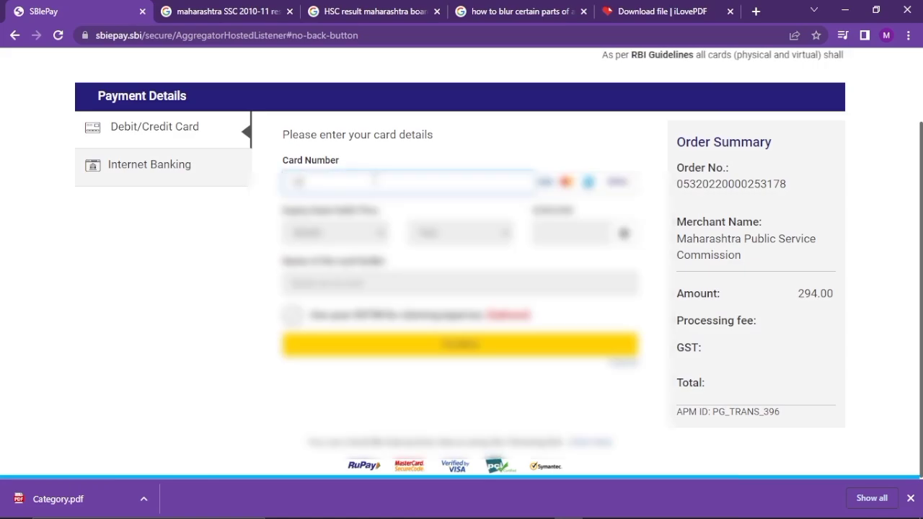
{"action": "type", "text": "2222"}
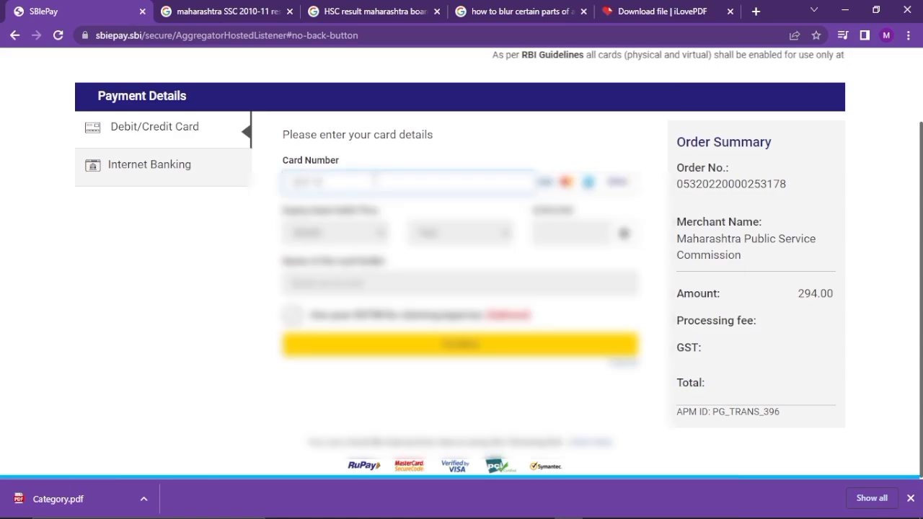
{"action": "type", "text": "2222"}
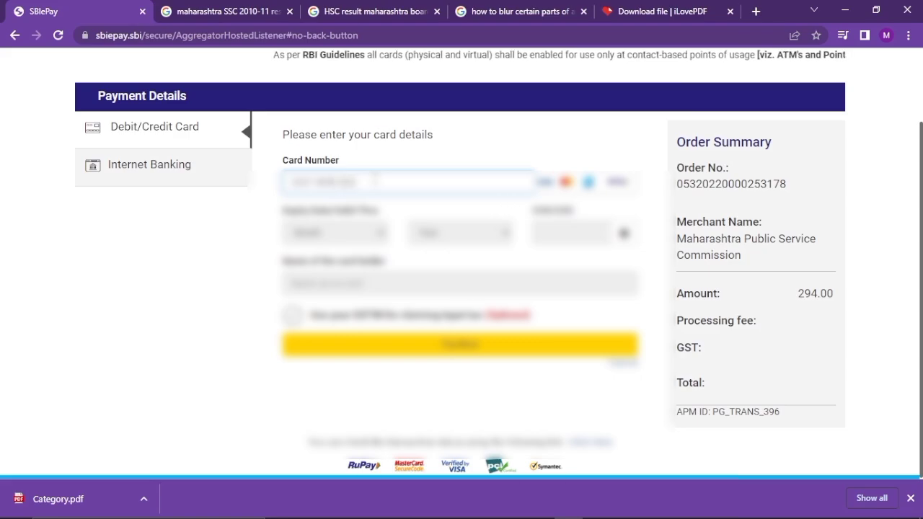
{"action": "type", "text": "2222"}
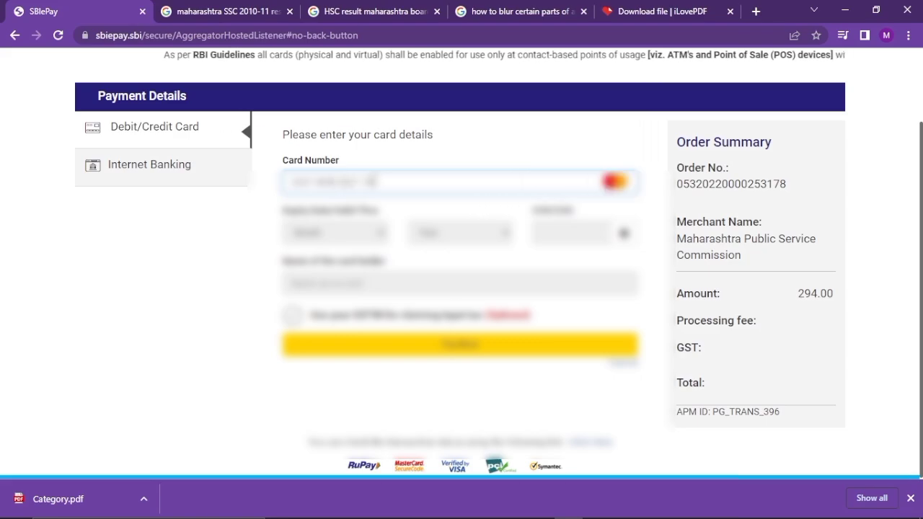
{"action": "type", "text": "22"}
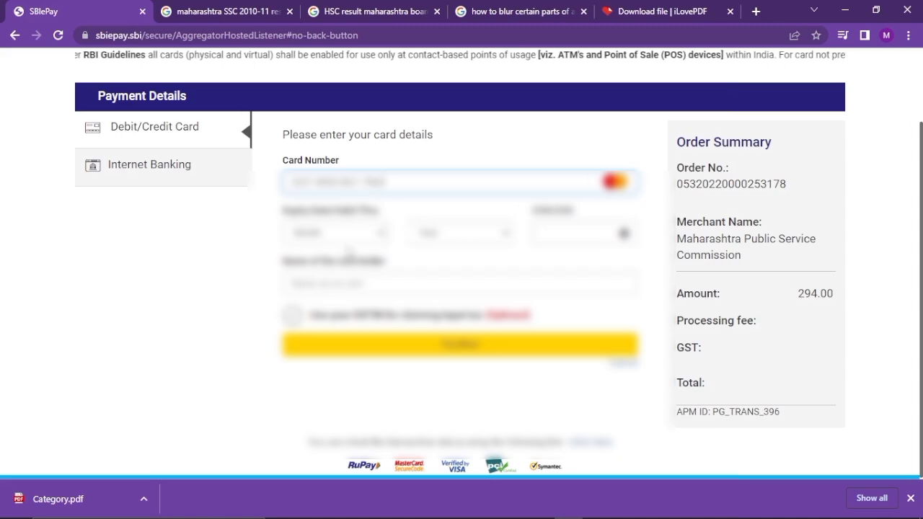
{"action": "left_click", "coordinate": [351, 235]}
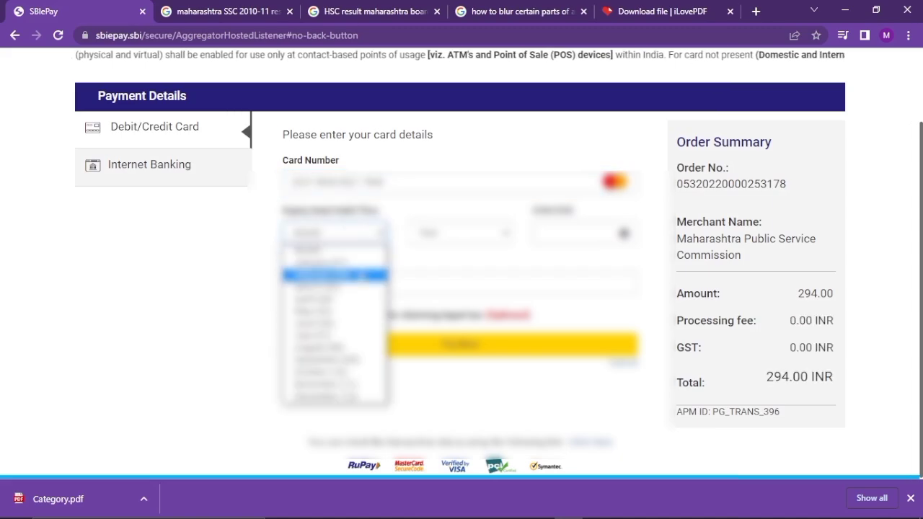
{"action": "left_click", "coordinate": [346, 323]}
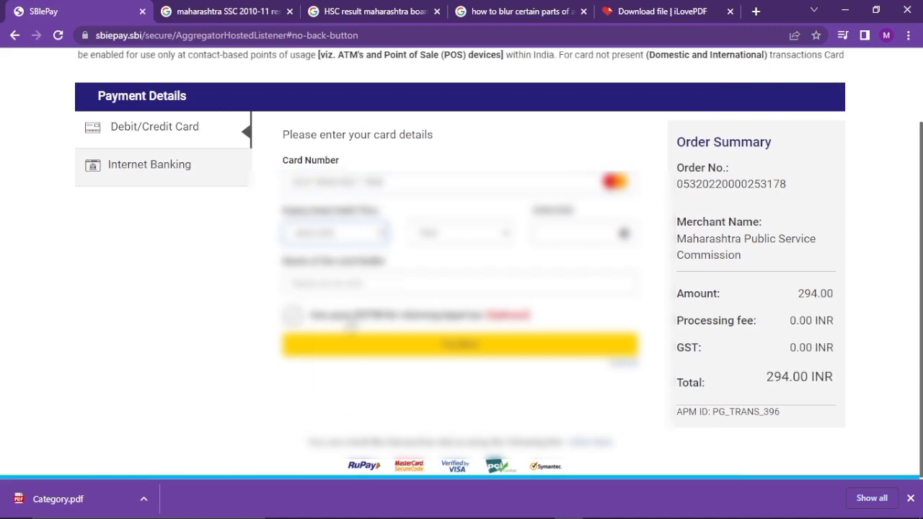
{"action": "left_click", "coordinate": [461, 238]}
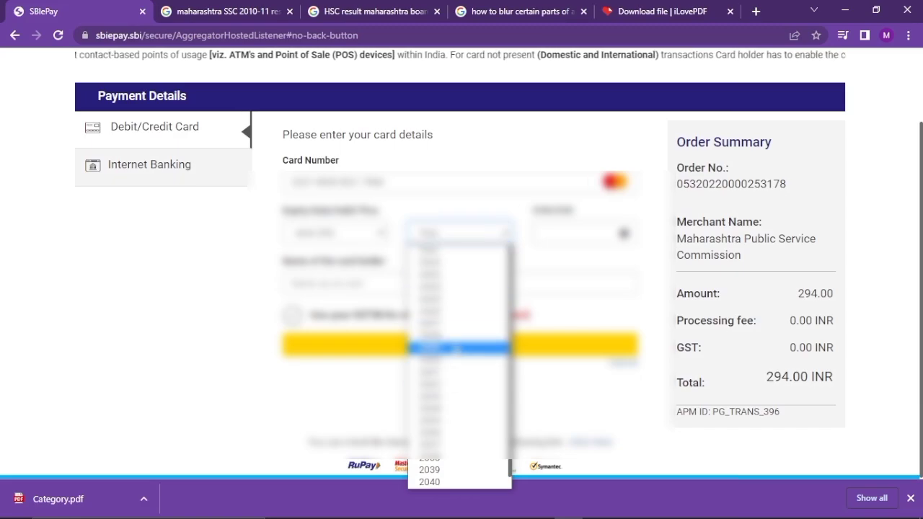
{"action": "left_click", "coordinate": [460, 313]}
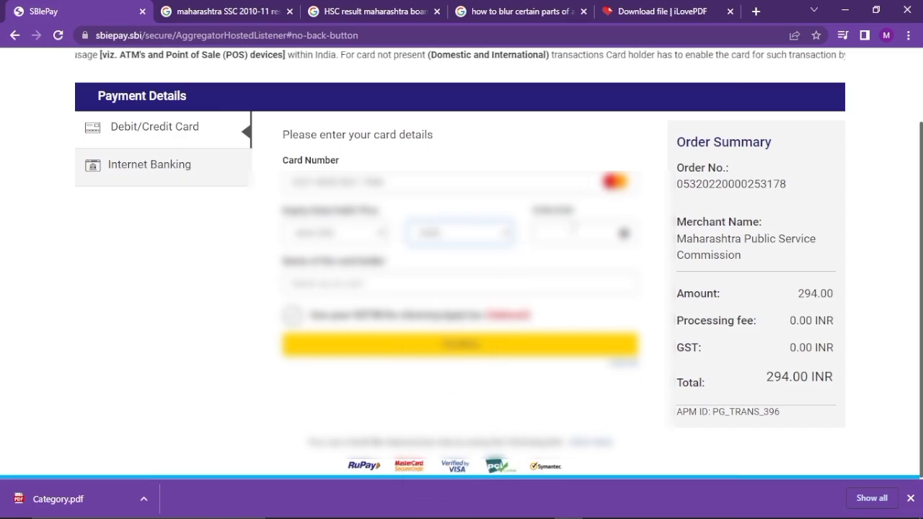
{"action": "left_click", "coordinate": [573, 230]}
{"action": "type", "text": "12"}
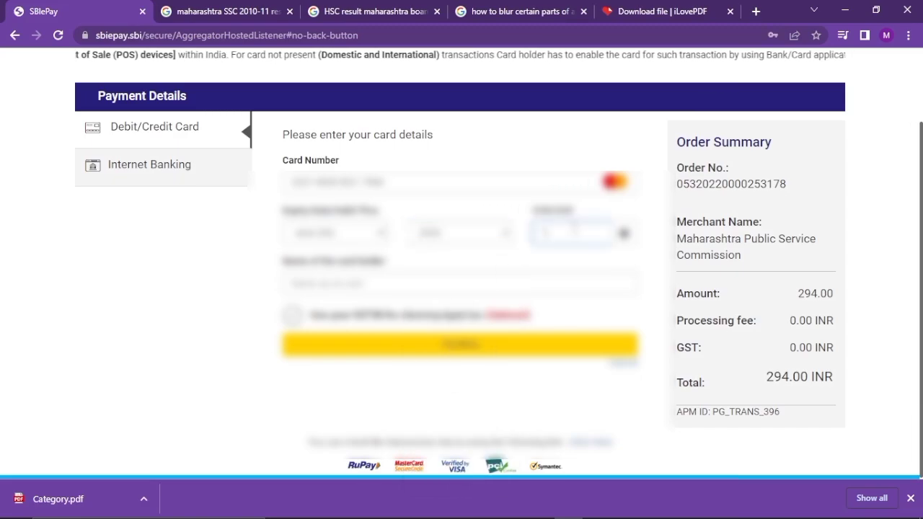
Add the card holder's name, submit the 294.00 INR payment, and decline saving the password
{"action": "left_click", "coordinate": [427, 283]}
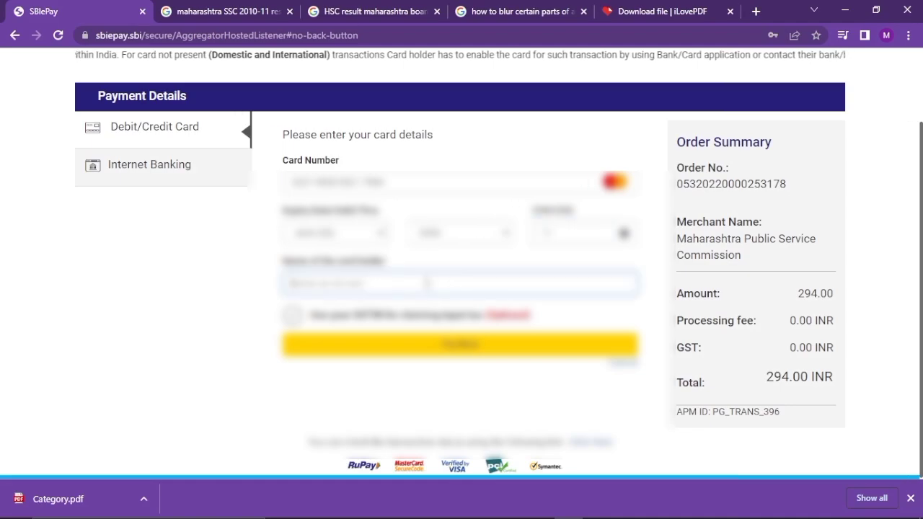
{"action": "type", "text": "sadda"}
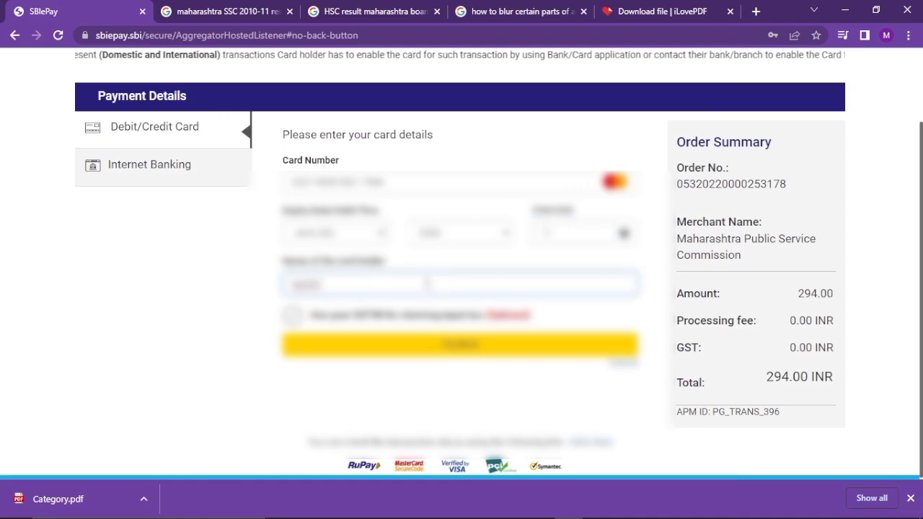
{"action": "type", "text": " sadda"}
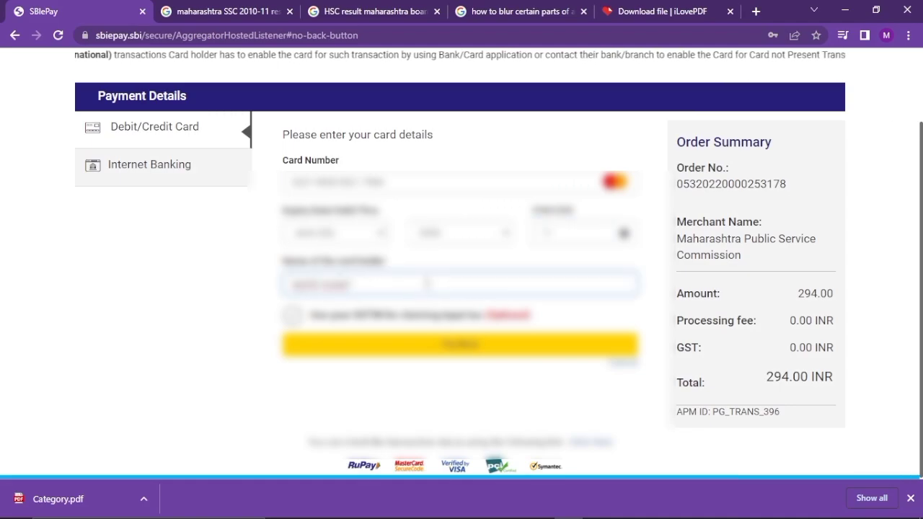
{"action": "type", "text": " sadd"}
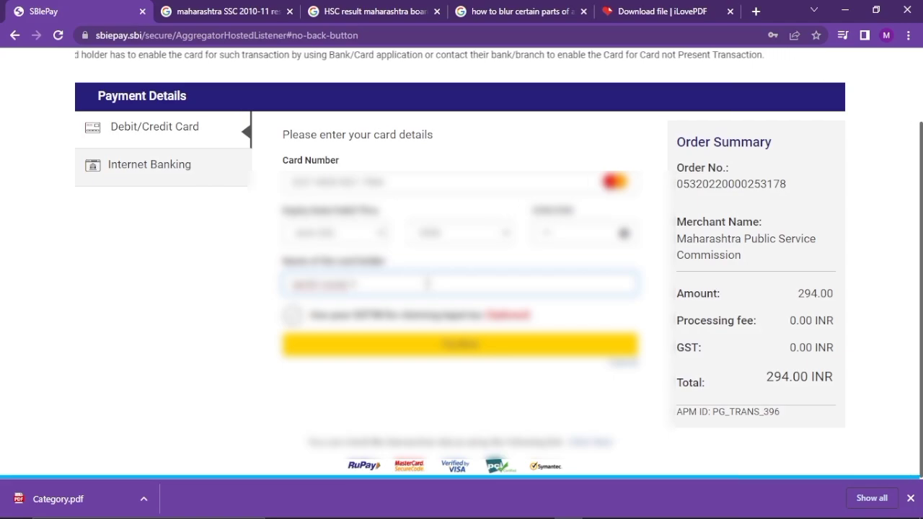
{"action": "left_click", "coordinate": [456, 348]}
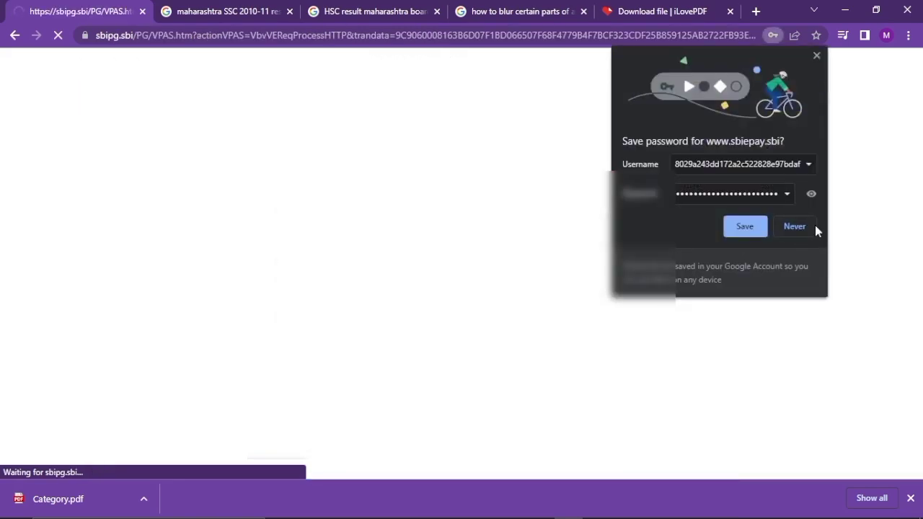
{"action": "left_click", "coordinate": [795, 226]}
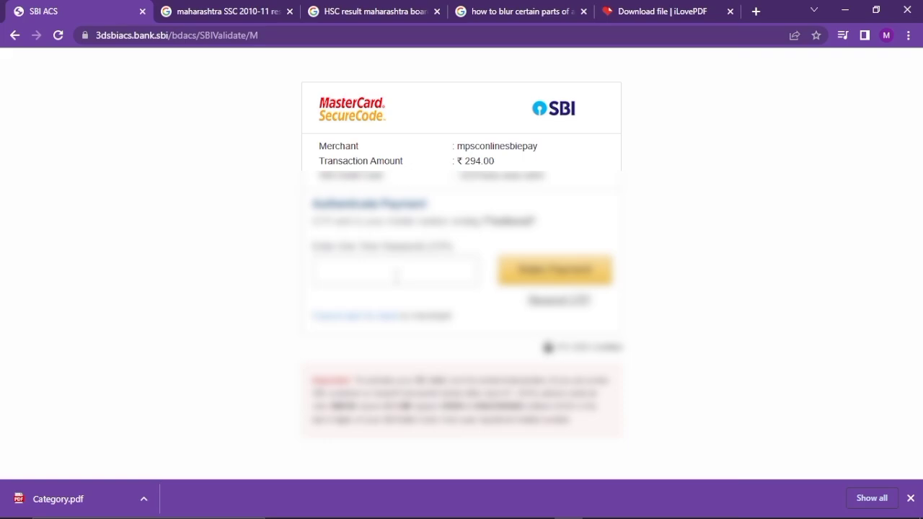
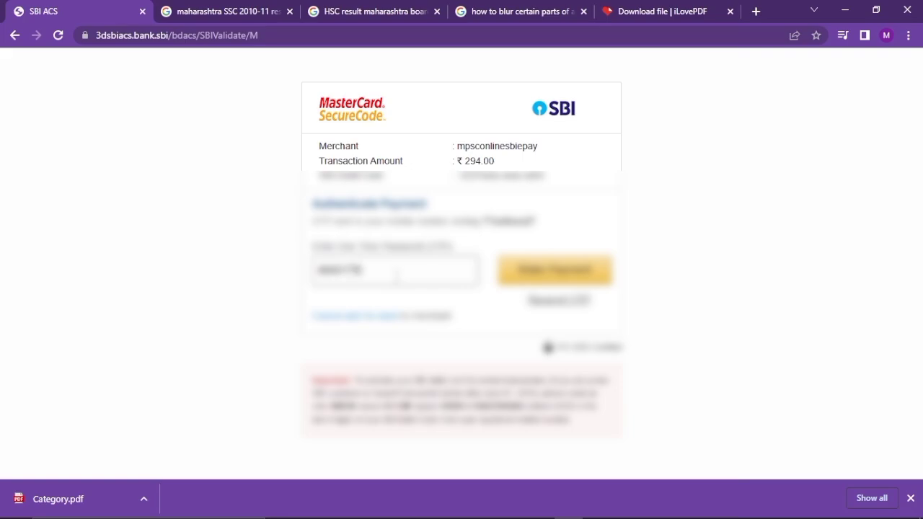
Enter the one-time password to confirm the ₹294.00 payment in SBI ACS
{"action": "left_click", "coordinate": [528, 273]}
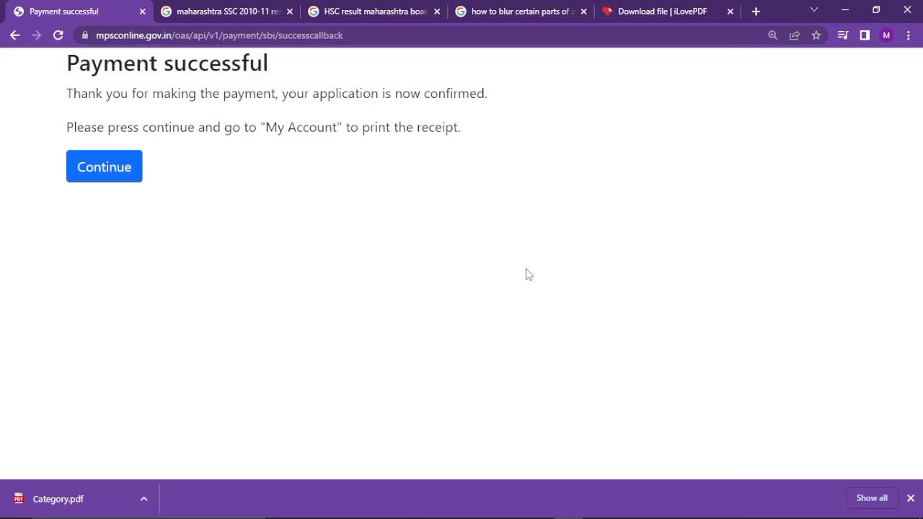
Return to the MPSC site and open the Advt 053 application's details in print preview from My Account
{"action": "left_click", "coordinate": [108, 165]}
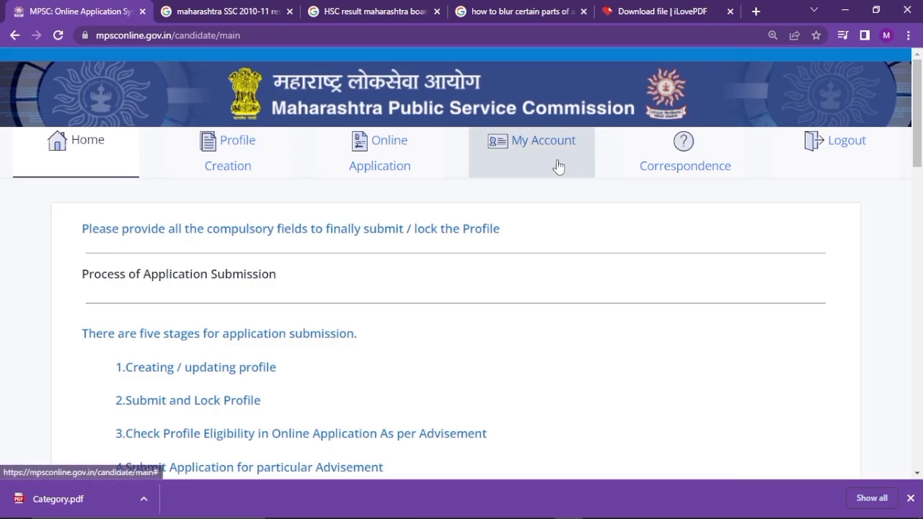
{"action": "left_click", "coordinate": [557, 166]}
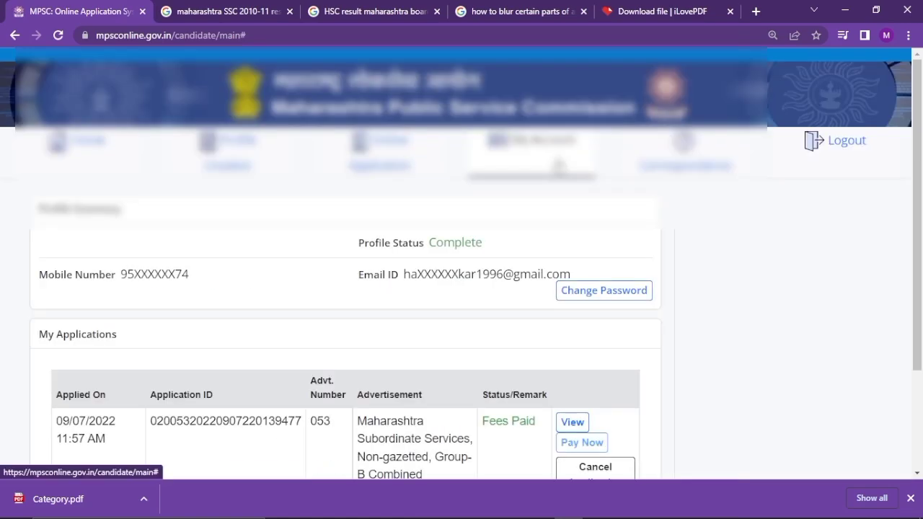
{"action": "scroll", "coordinate": [464, 295], "scroll_direction": "down", "scroll_amount": 3}
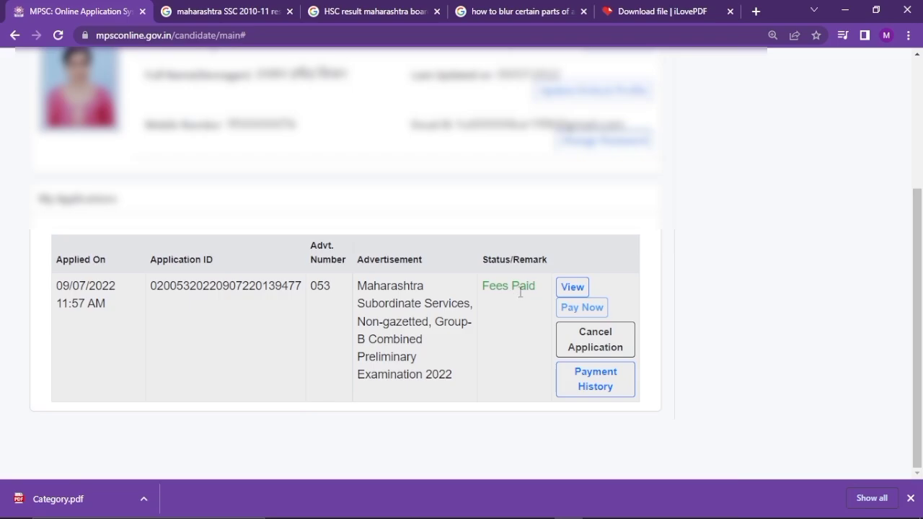
{"action": "left_click", "coordinate": [559, 295]}
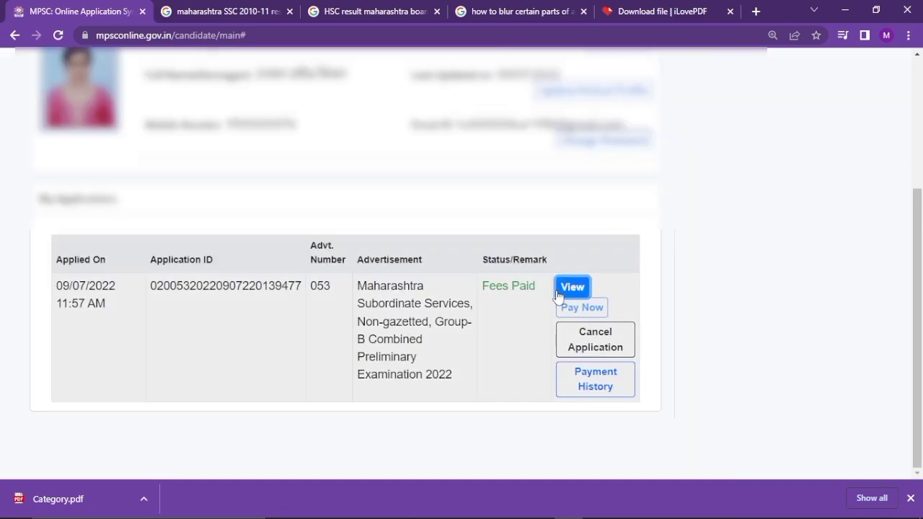
{"action": "scroll", "coordinate": [557, 295], "scroll_direction": "down", "scroll_amount": 2}
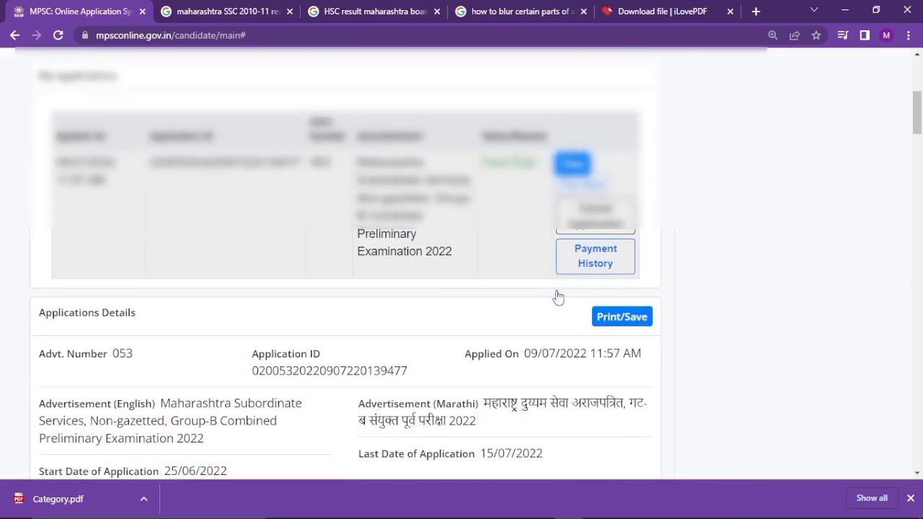
{"action": "left_click", "coordinate": [635, 319]}
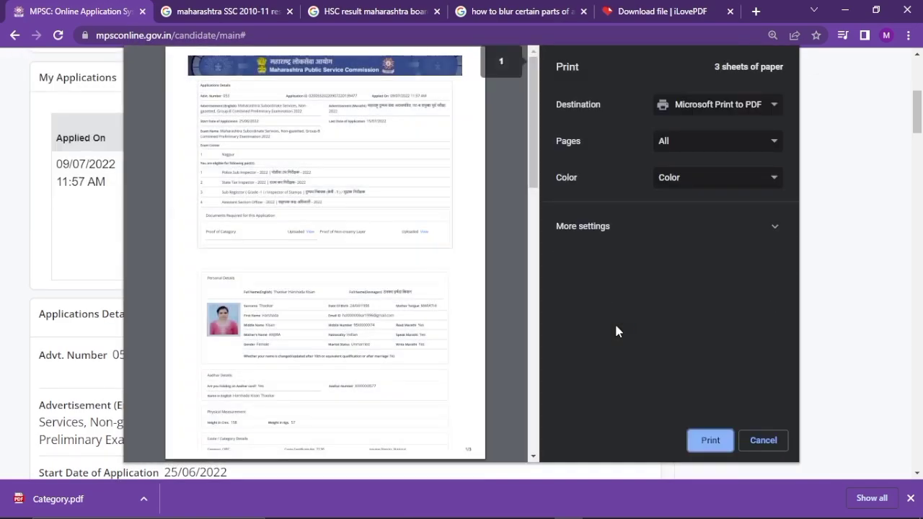
Print the application details to a PDF named 'application' in Downloads
{"action": "left_click", "coordinate": [710, 442]}
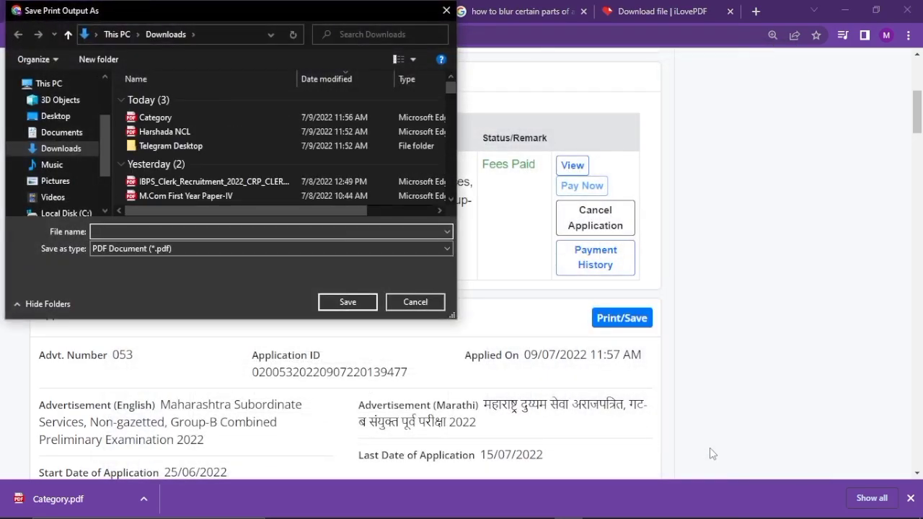
{"action": "type", "text": "application"}
{"action": "key", "text": "Return"}
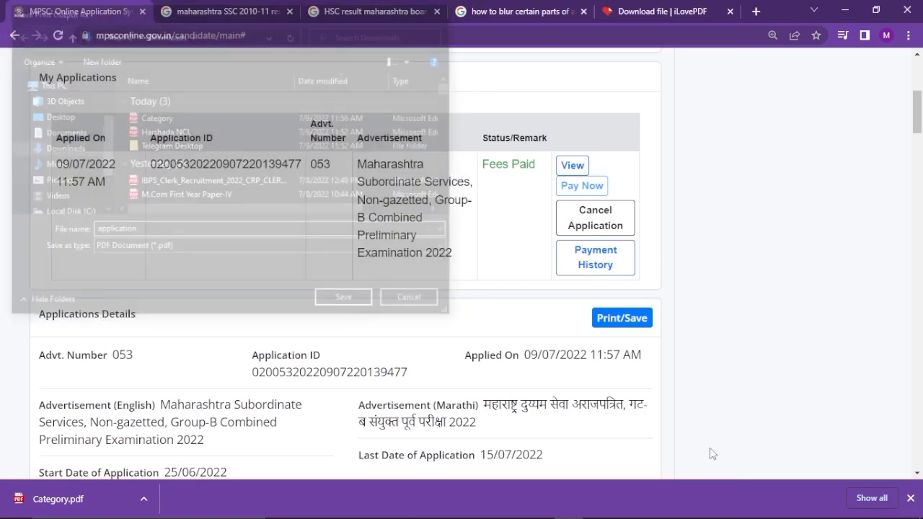